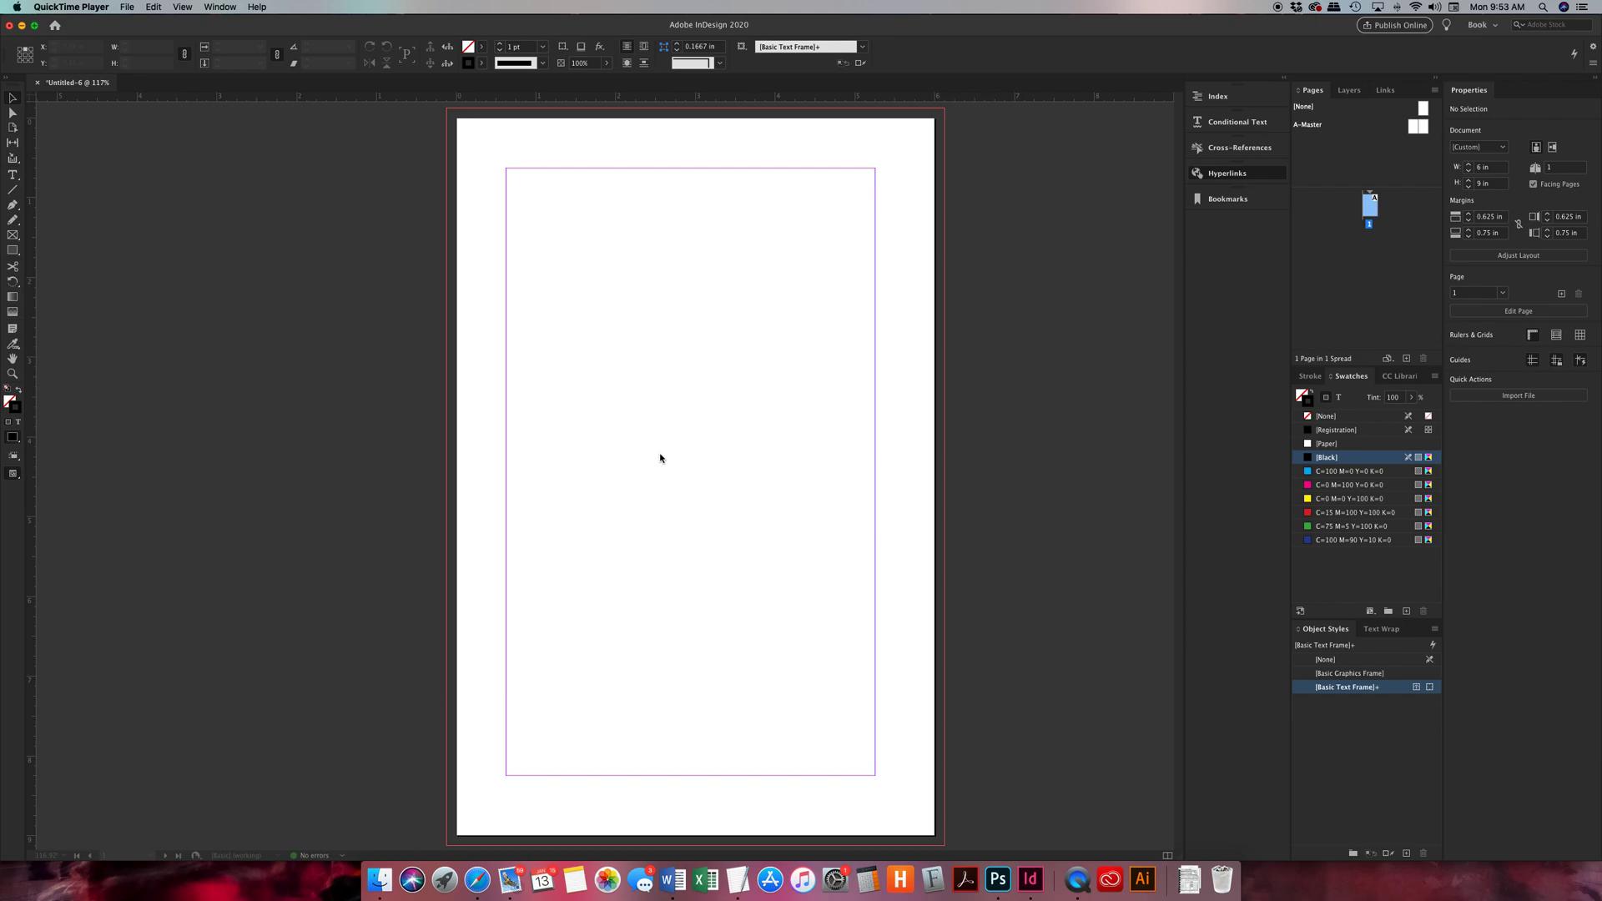
- Create a text frame spanning the page margins, 4.625 in wide and 7.625 in high, containing placeholder text
left_click(635, 426)
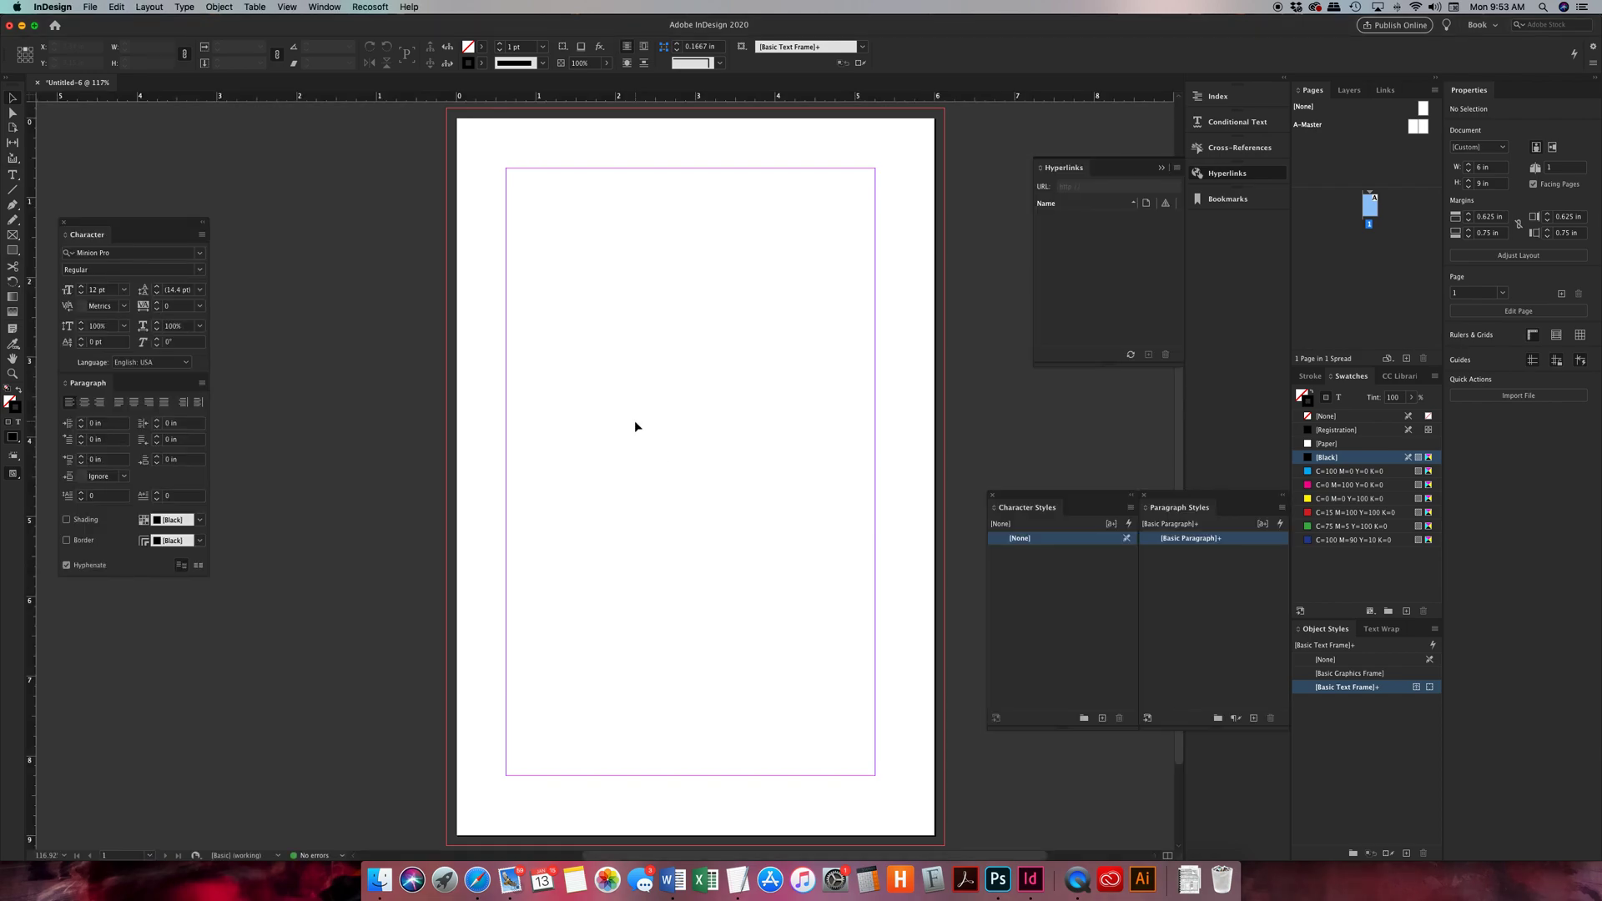
left_click(184, 8)
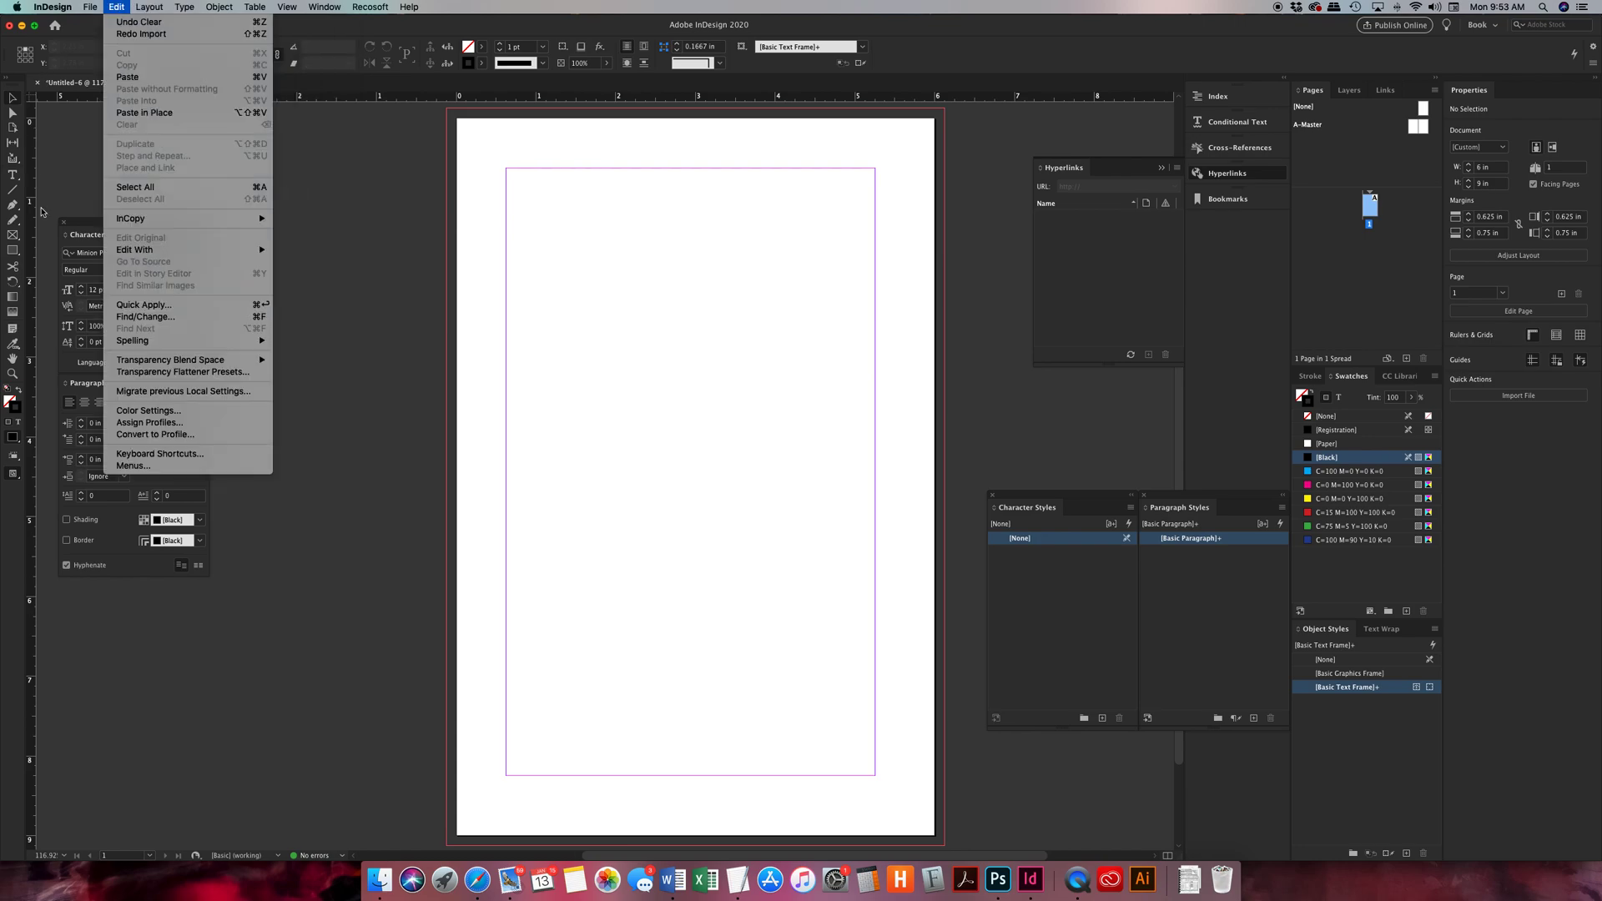
left_click(14, 175)
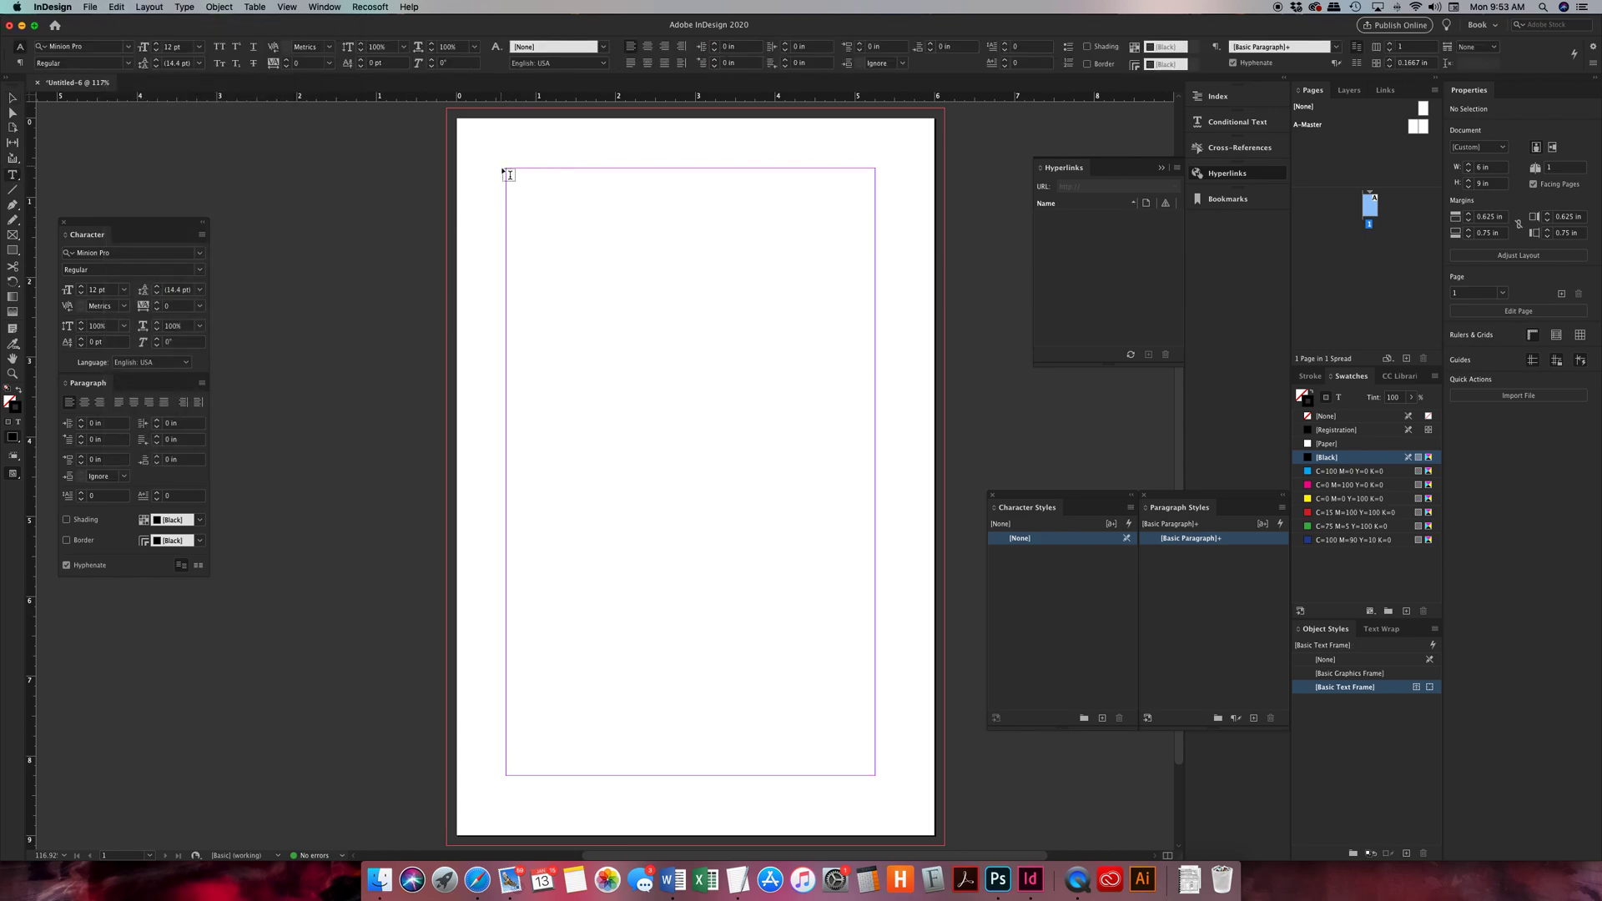
left_click_drag(506, 168, 875, 600)
left_click(149, 7)
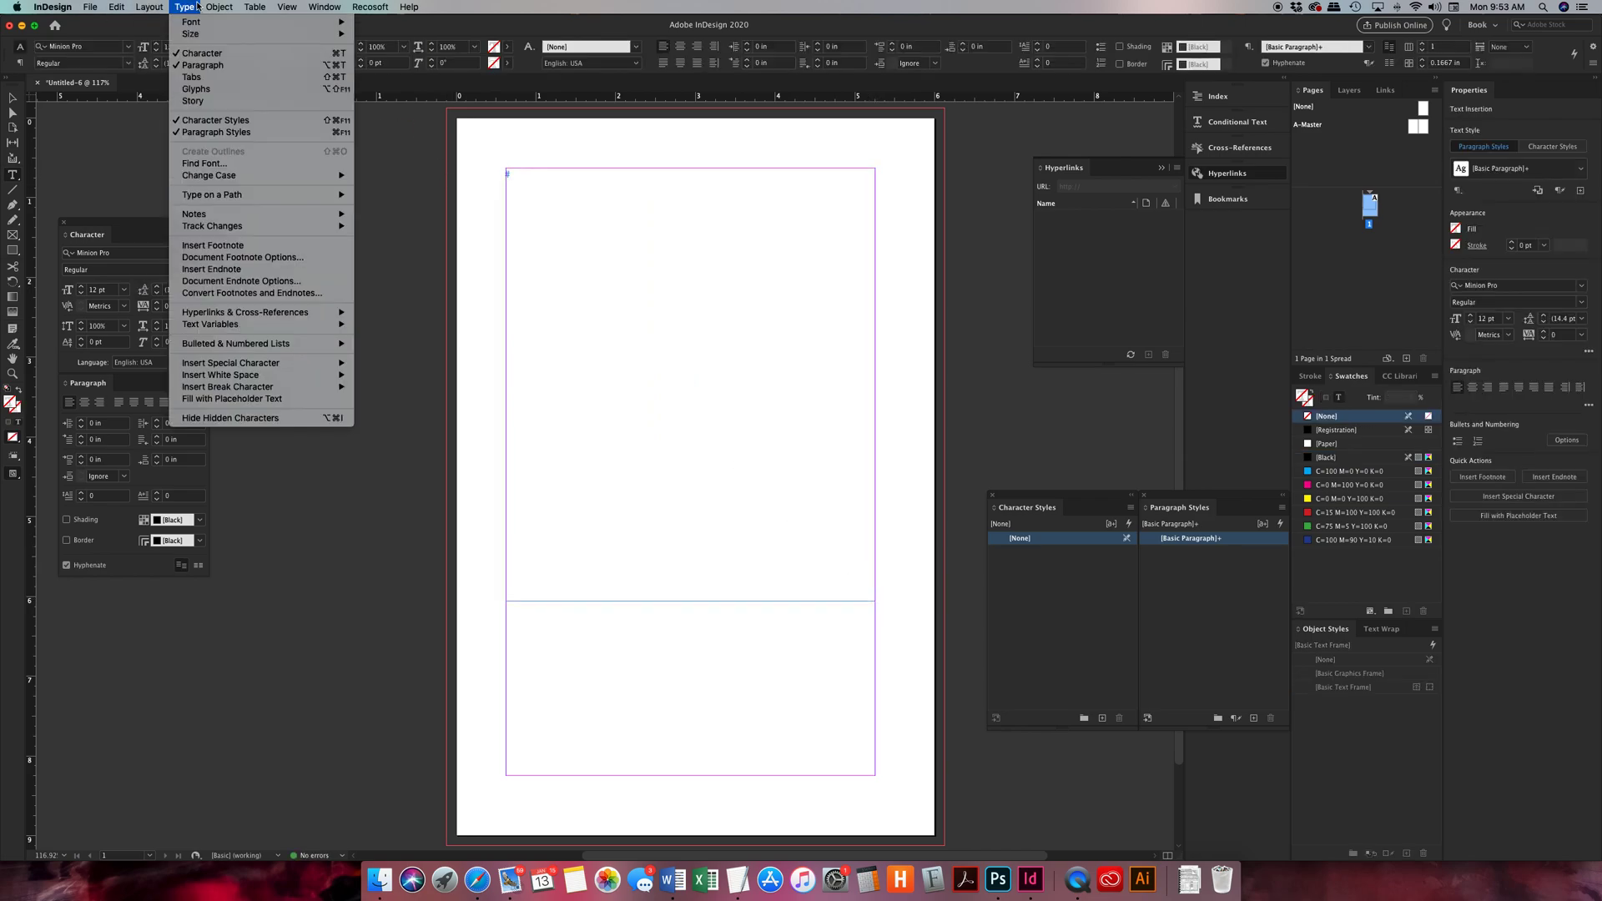
left_click(201, 399)
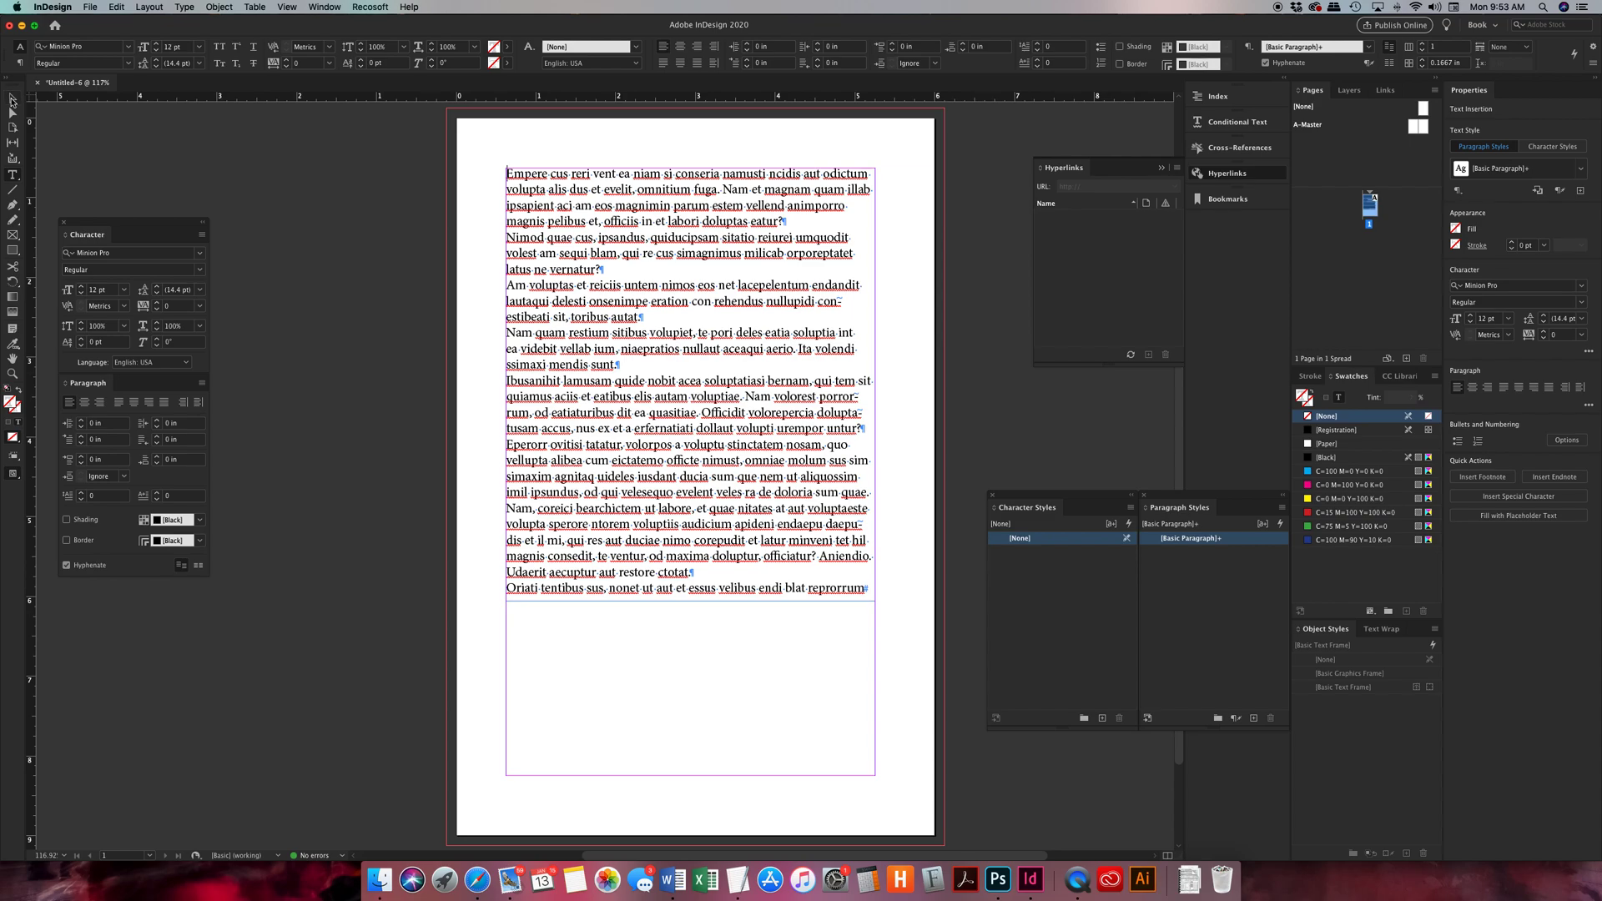
left_click(13, 100)
left_click_drag(698, 602, 679, 775)
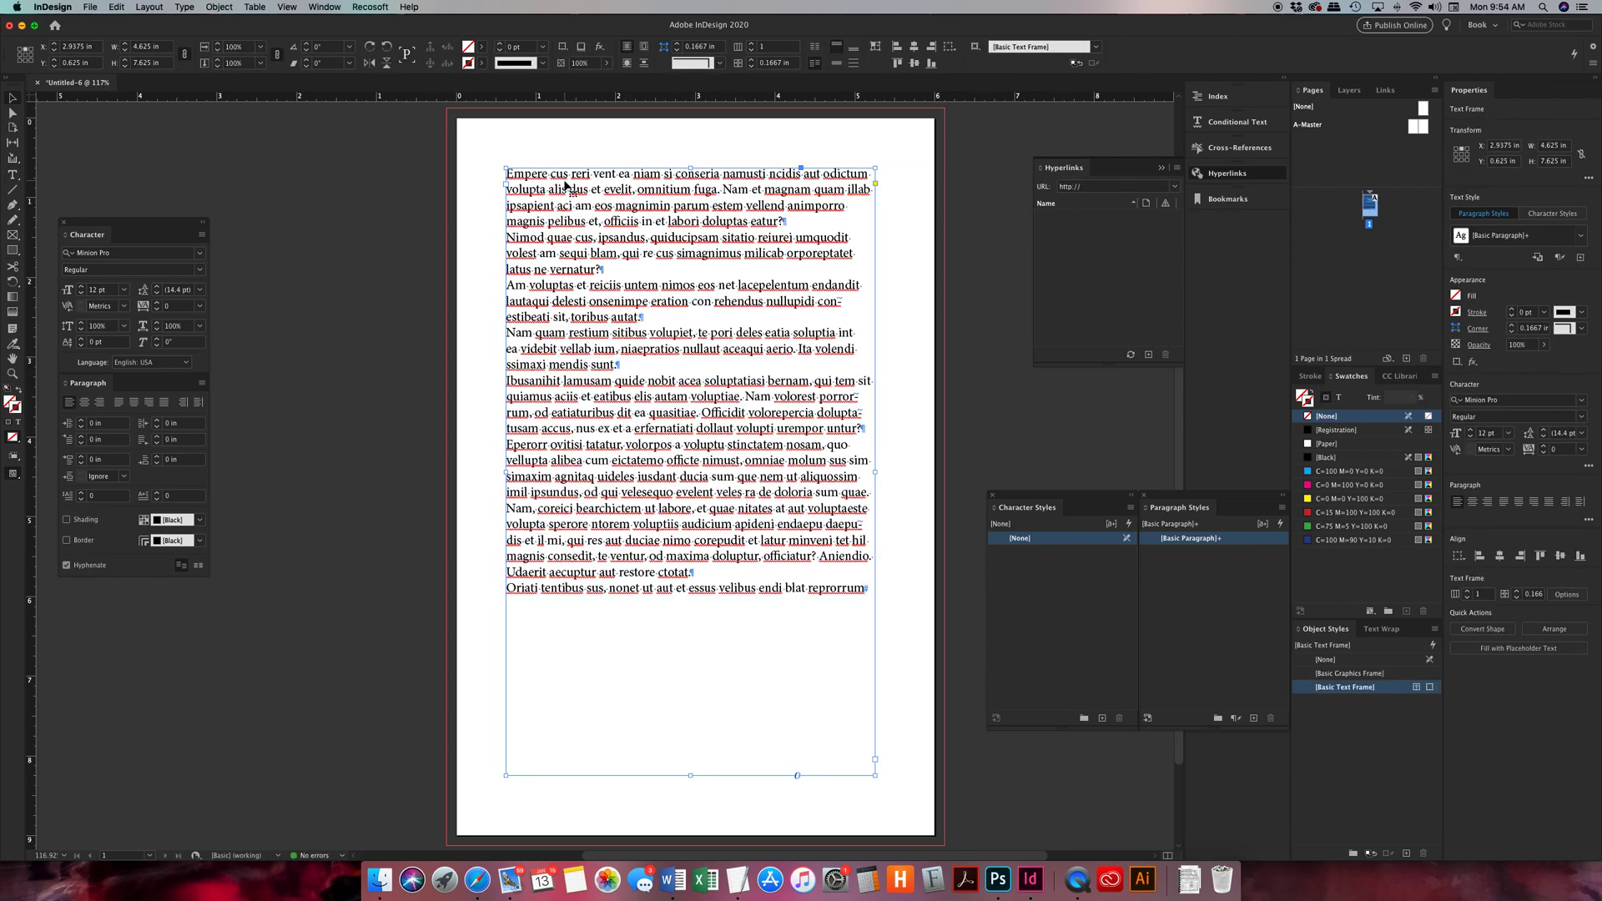
- Add the lines "Chapter 1" and "Subheading" above the placeholder text, followed by an empty paragraph
double_click(515, 173)
left_click(507, 174)
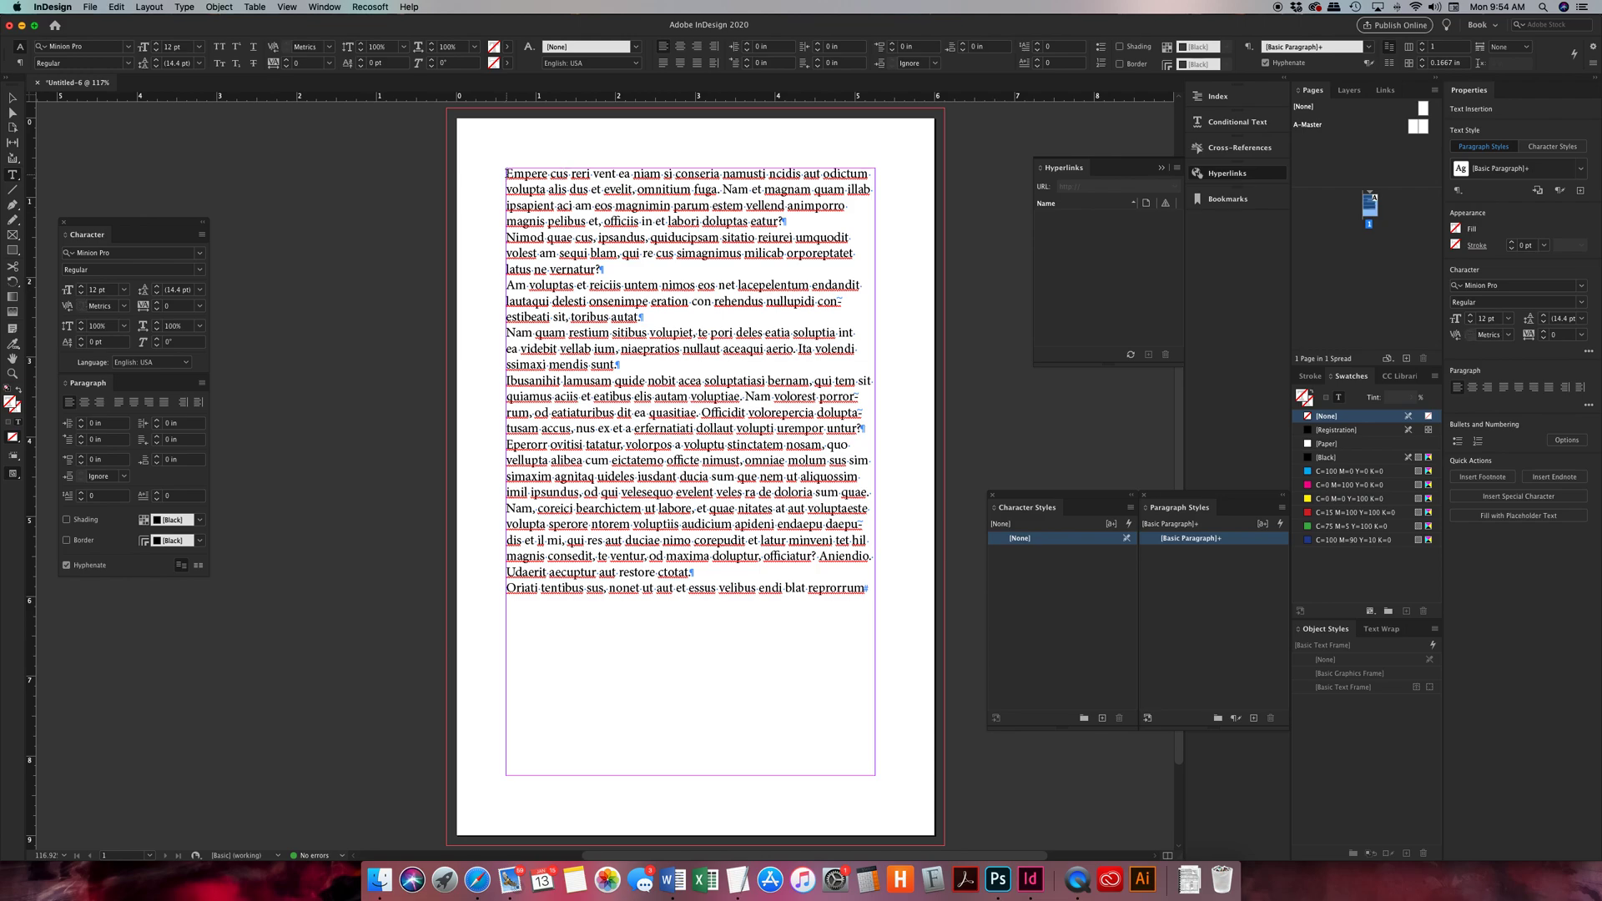
key("Return")
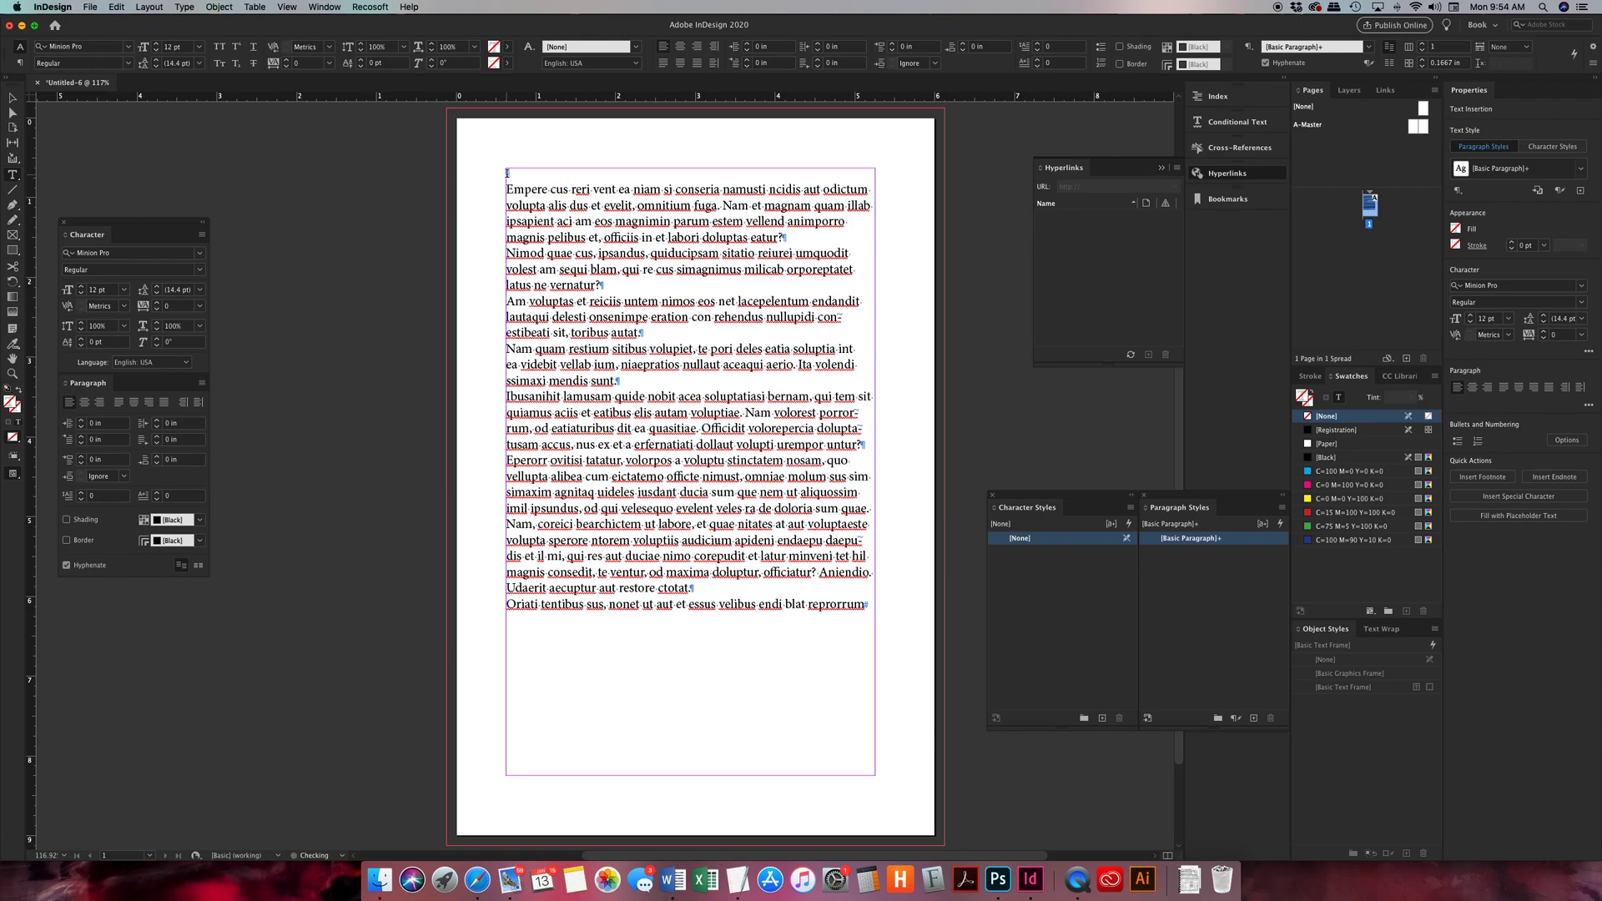
type("Chapter 1")
key("Return")
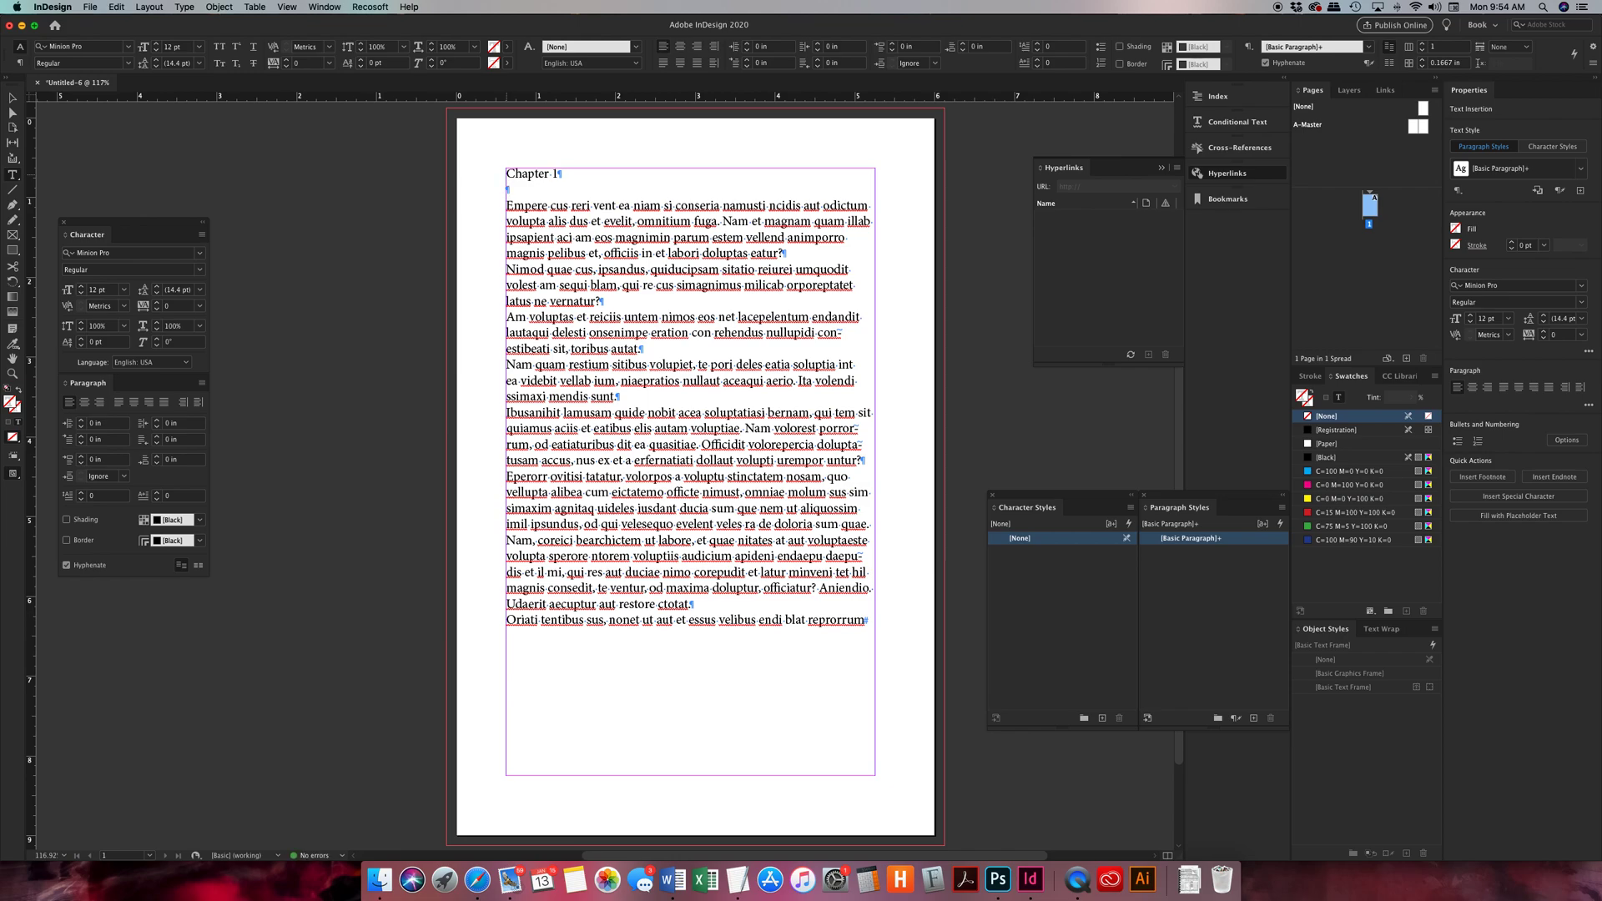
type("Subheading")
key("Return")
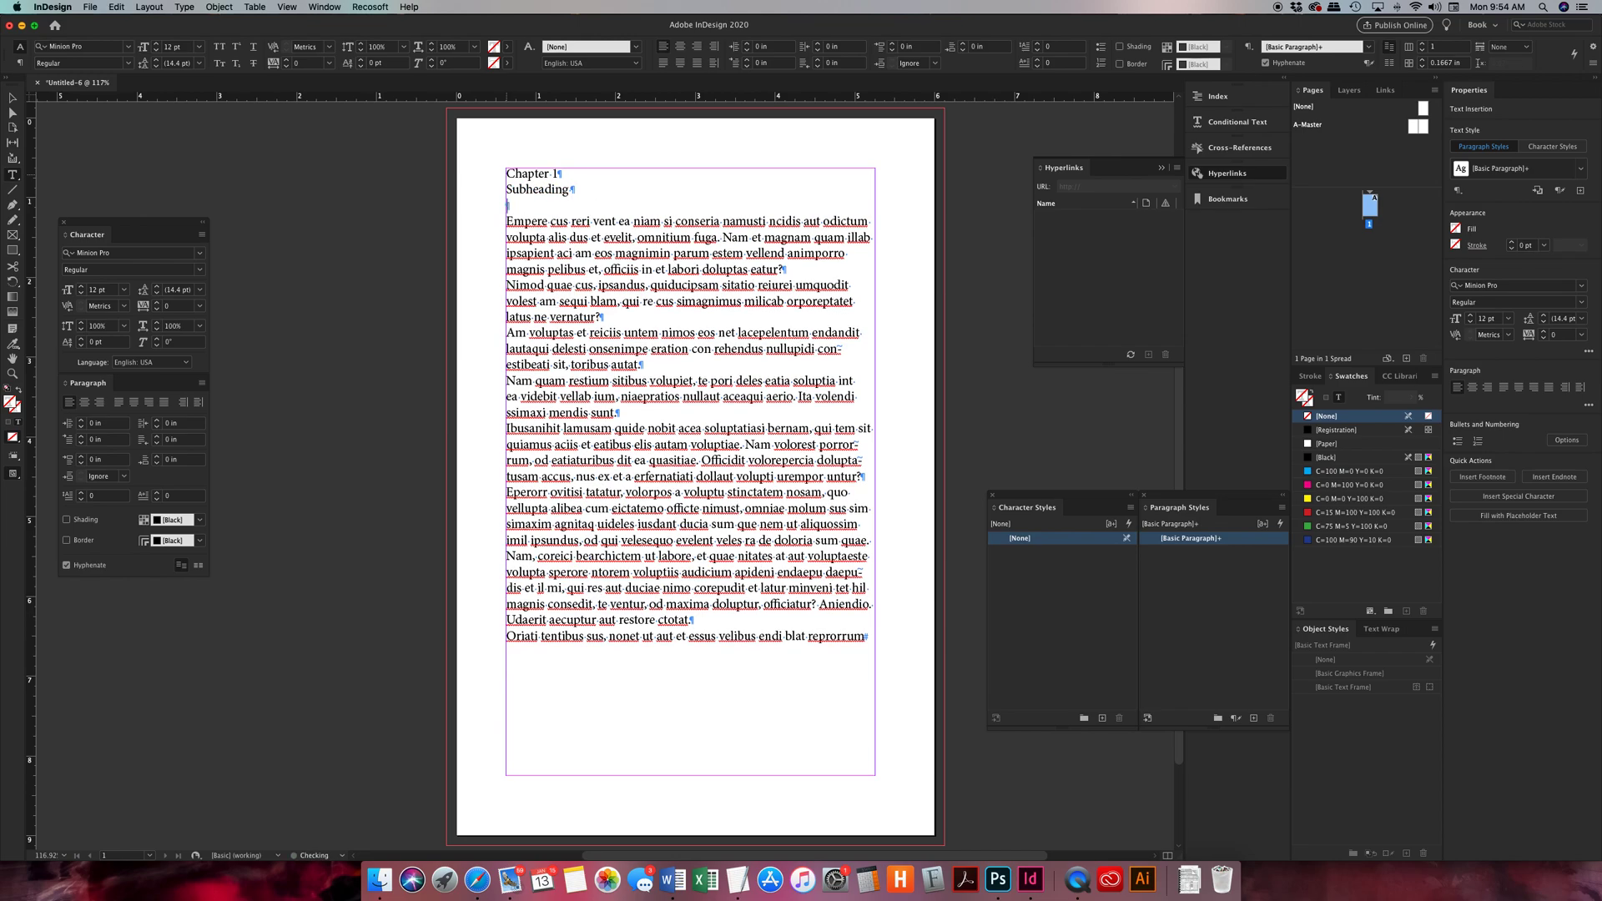
- Insert an empty paragraph before the last placeholder paragraph beginning "Oriati tentibus"
left_click_drag(531, 222, 783, 651)
left_click(783, 651)
left_click(506, 636)
key("Return")
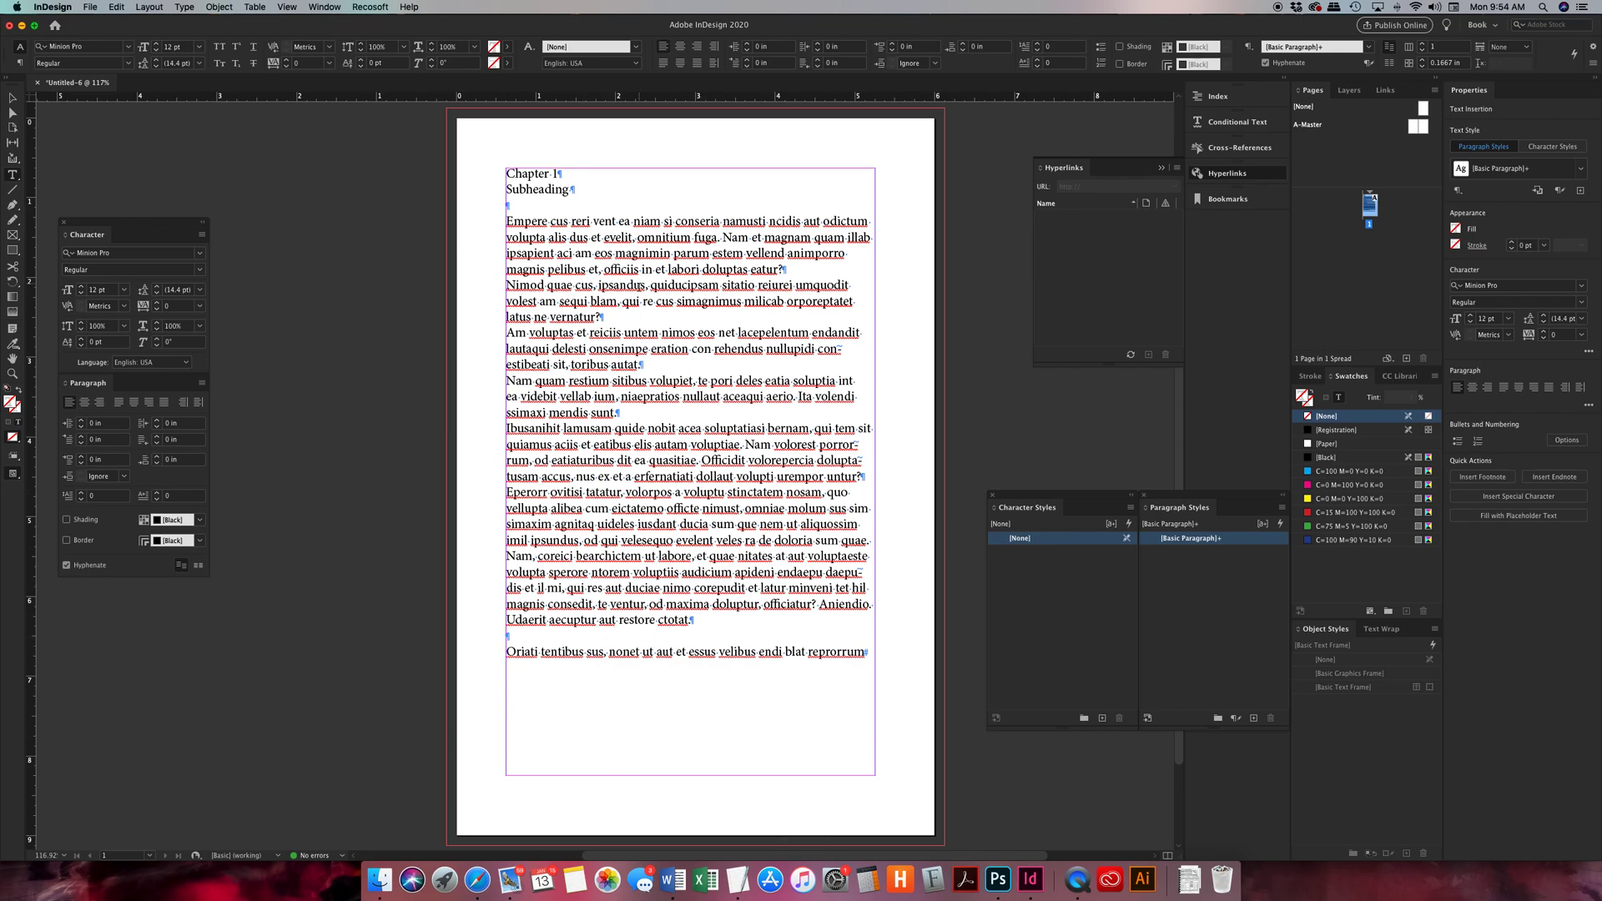
- Set the font of all the text in the frame to Montserrat
key("super+a")
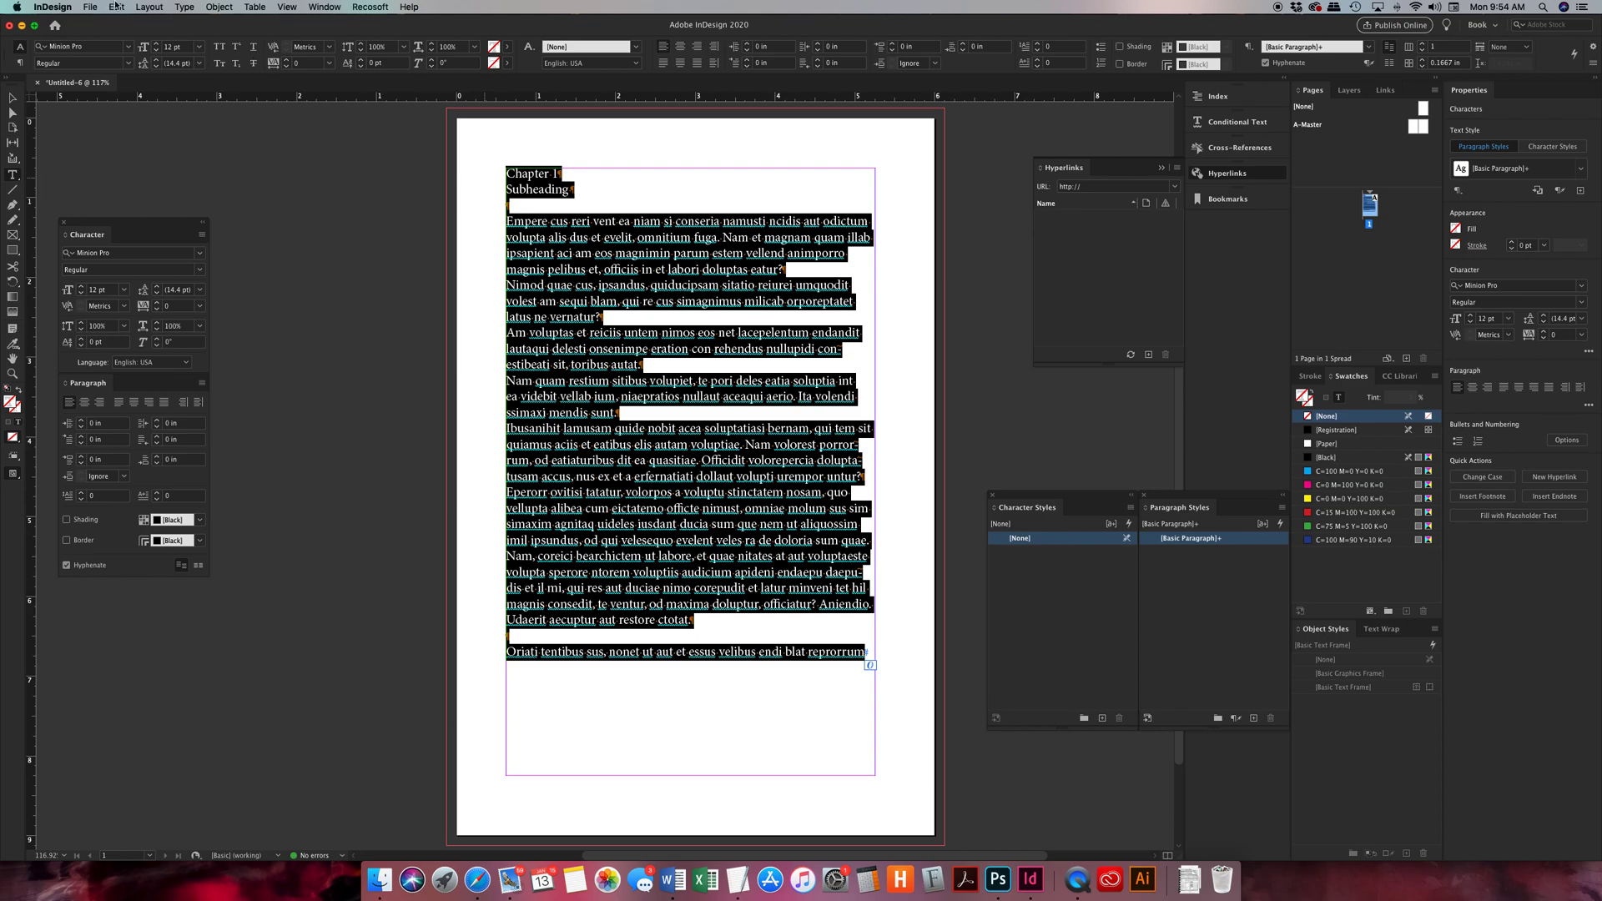
left_click(129, 48)
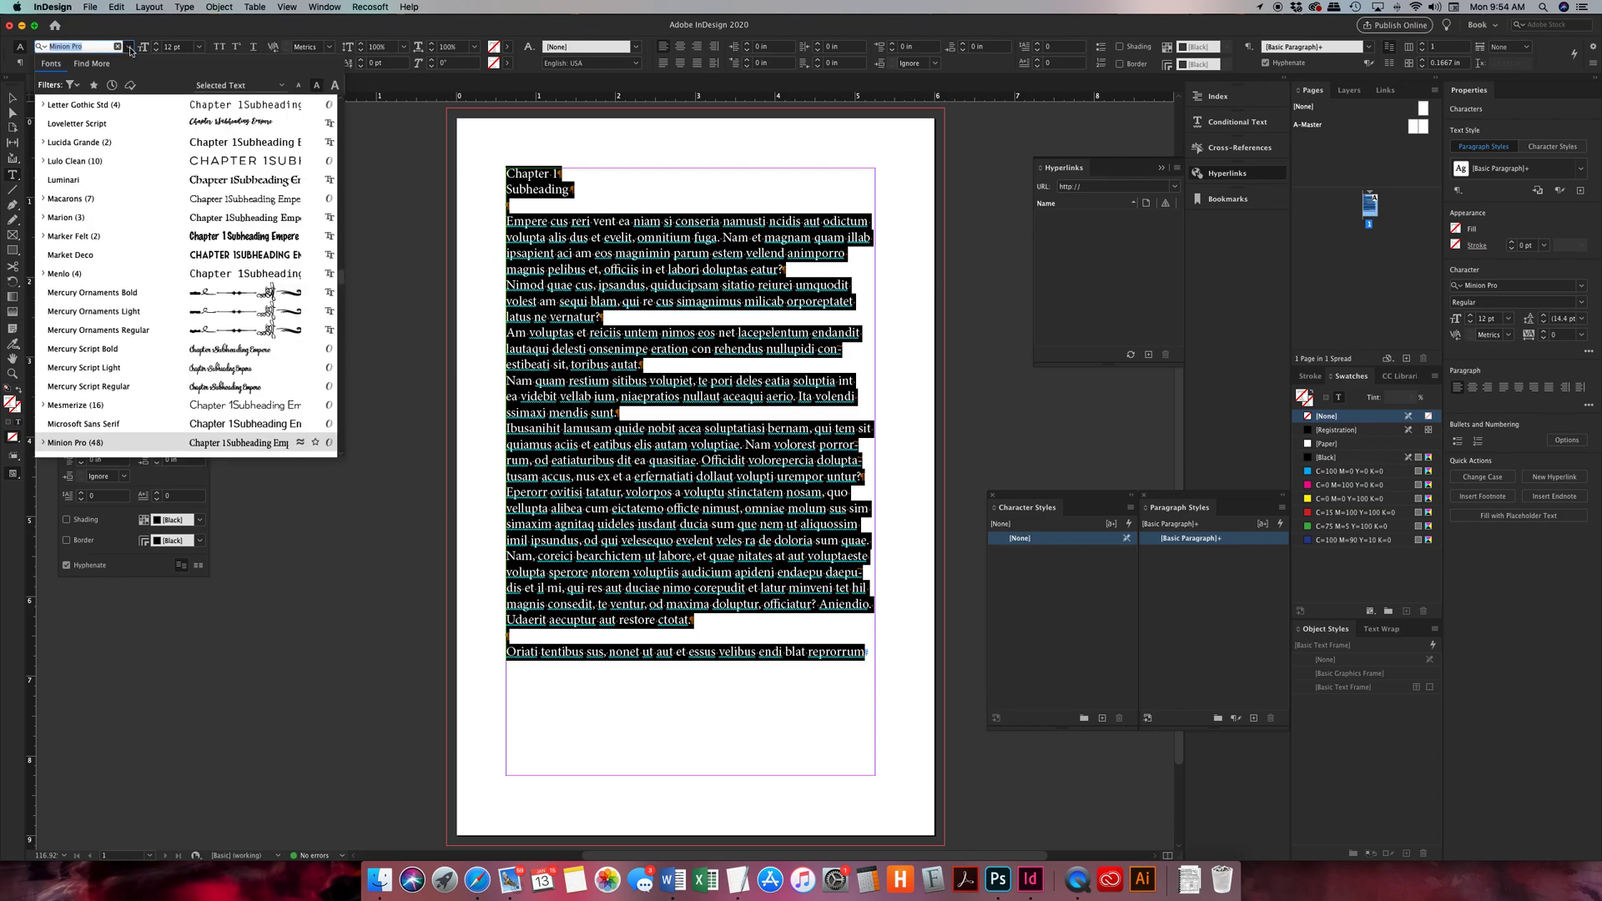
scroll(115, 149, "up", 15)
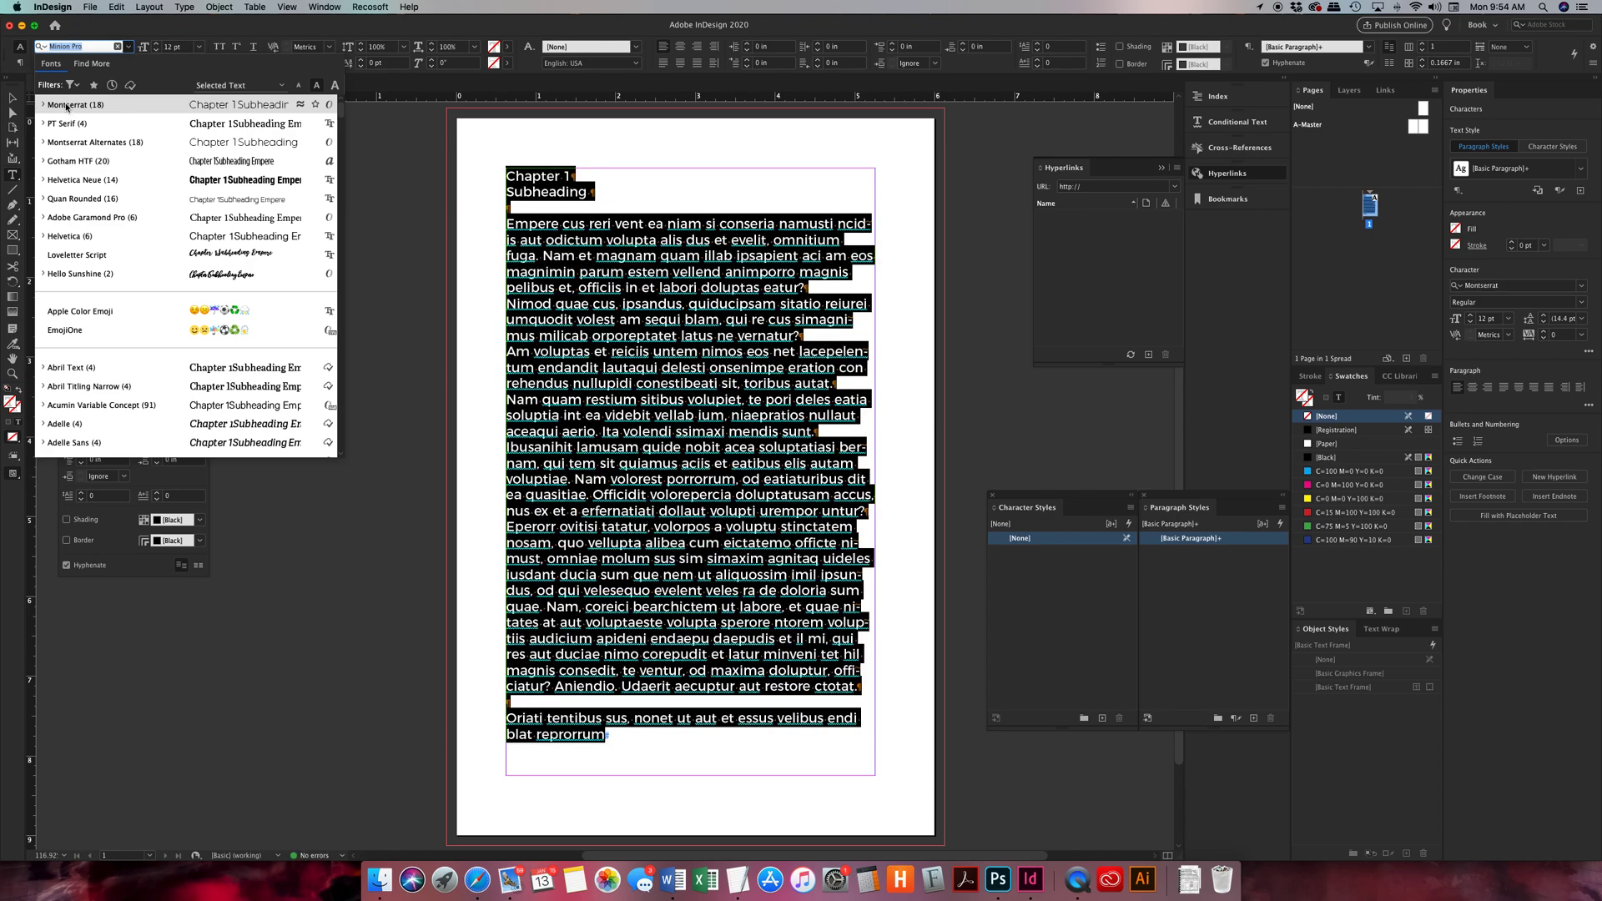
left_click(66, 105)
left_click(201, 47)
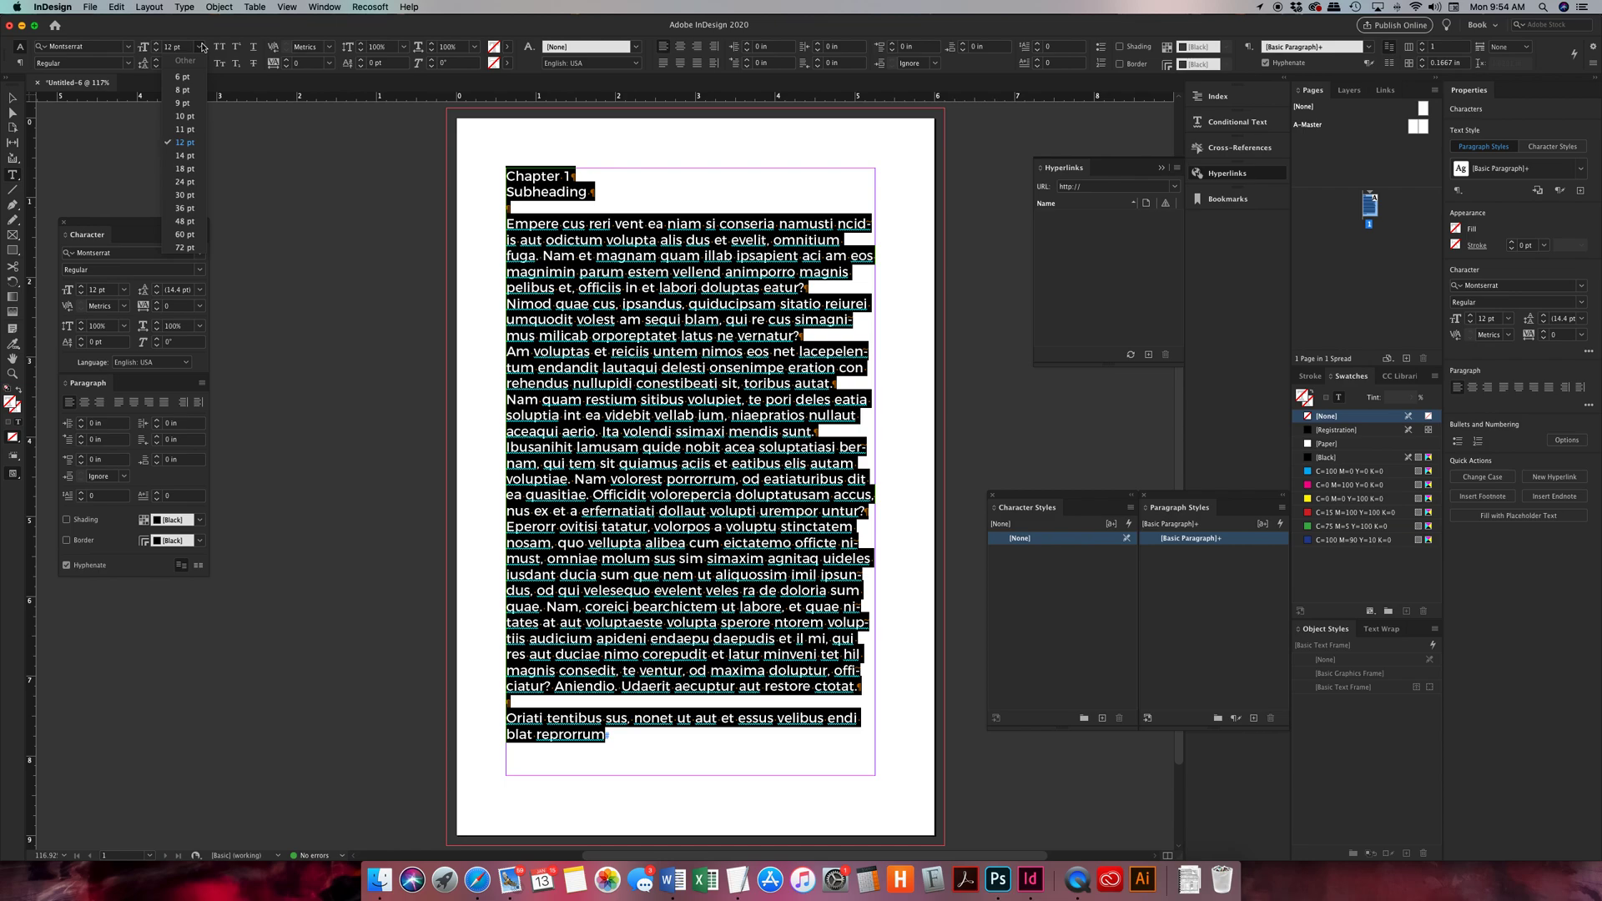
- Format the "Chapter 1" line at 36 pt in the Thin font style
left_click(548, 175)
triple_click(547, 175)
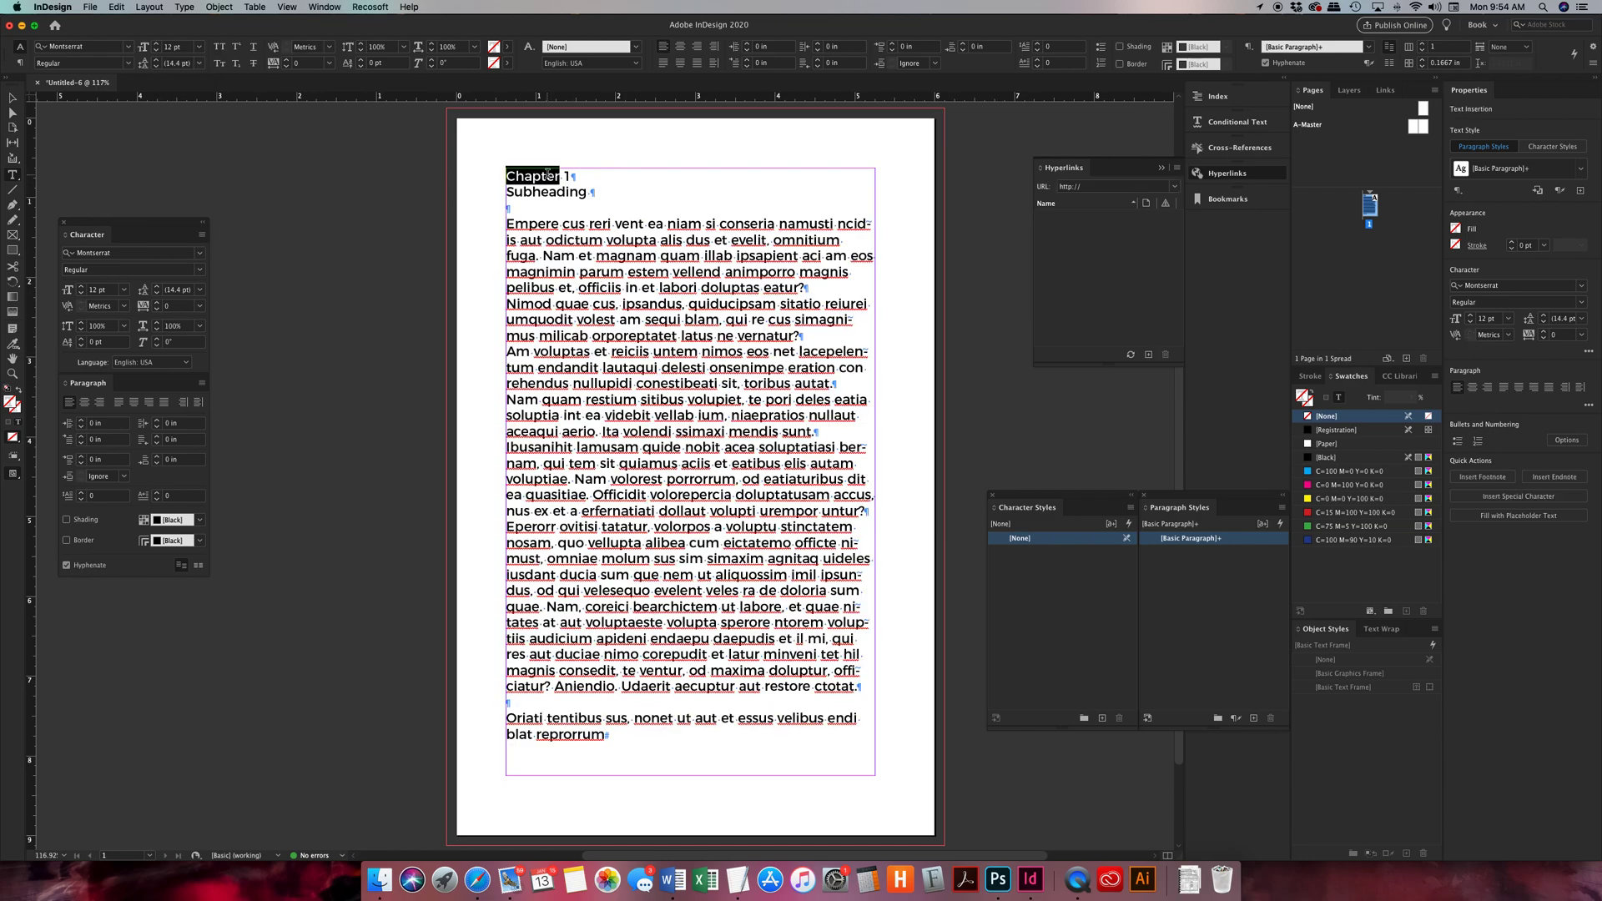
left_click(200, 49)
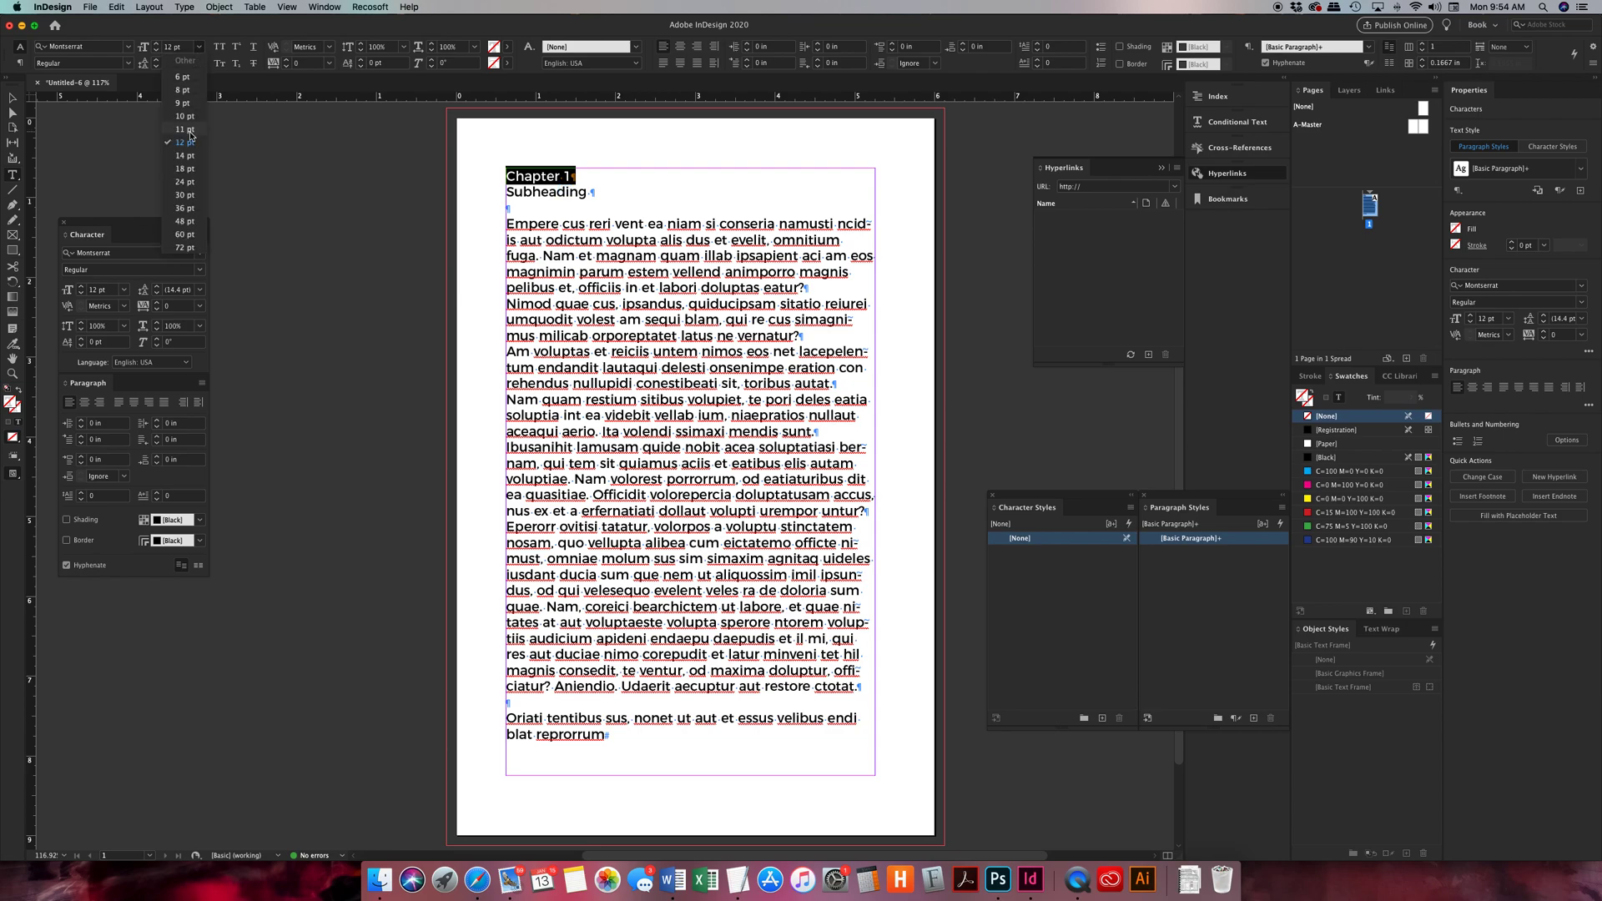
left_click(184, 168)
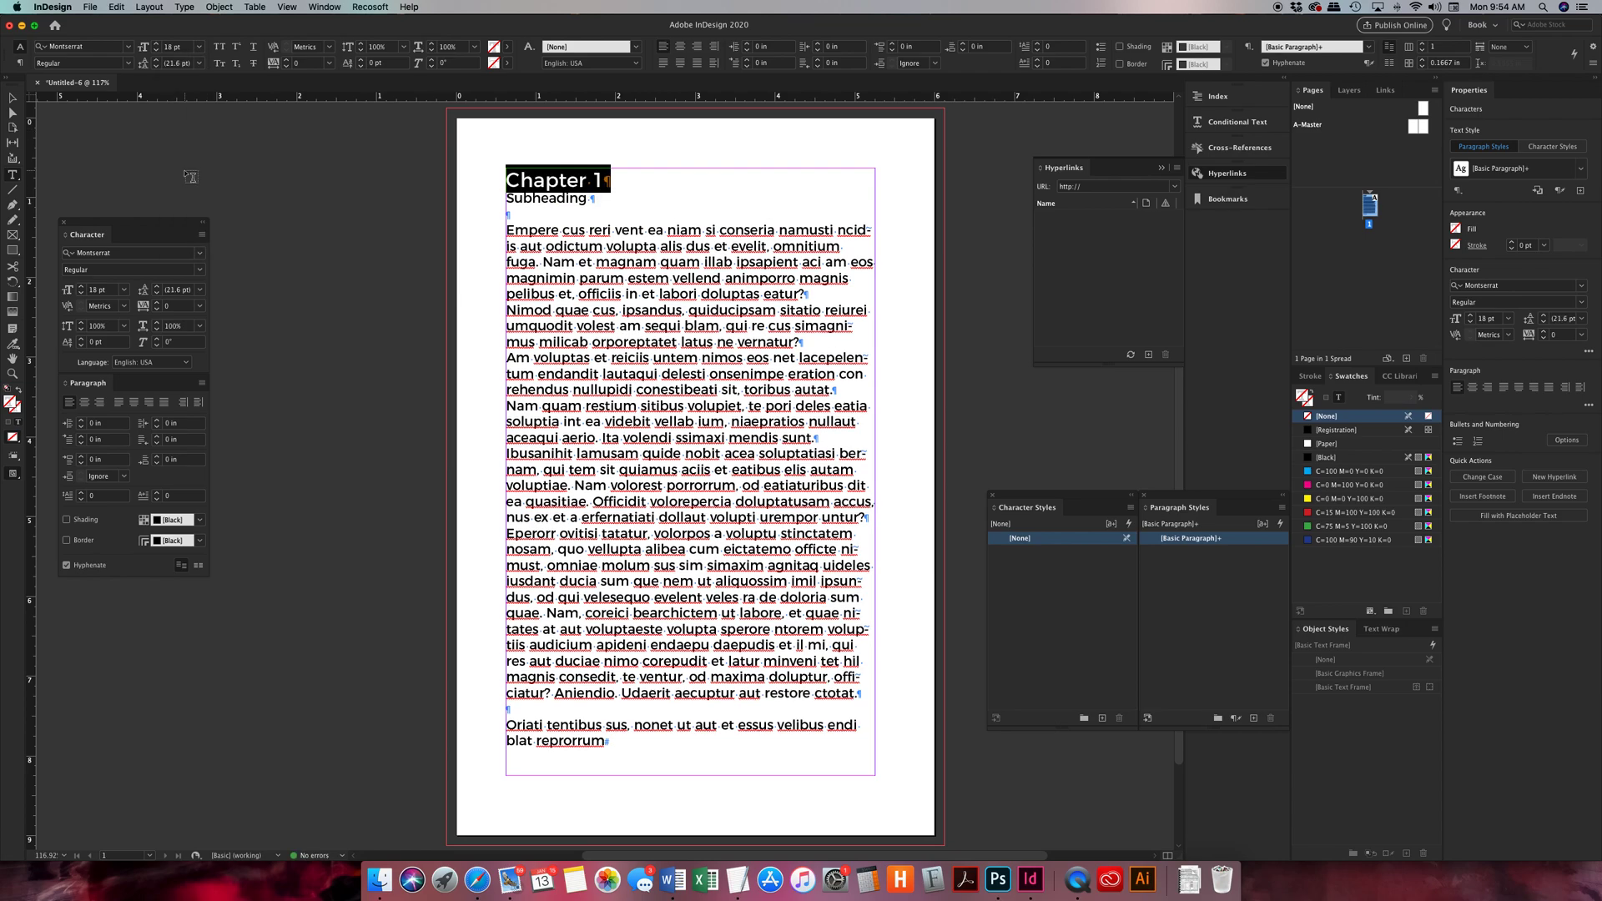
left_click(199, 47)
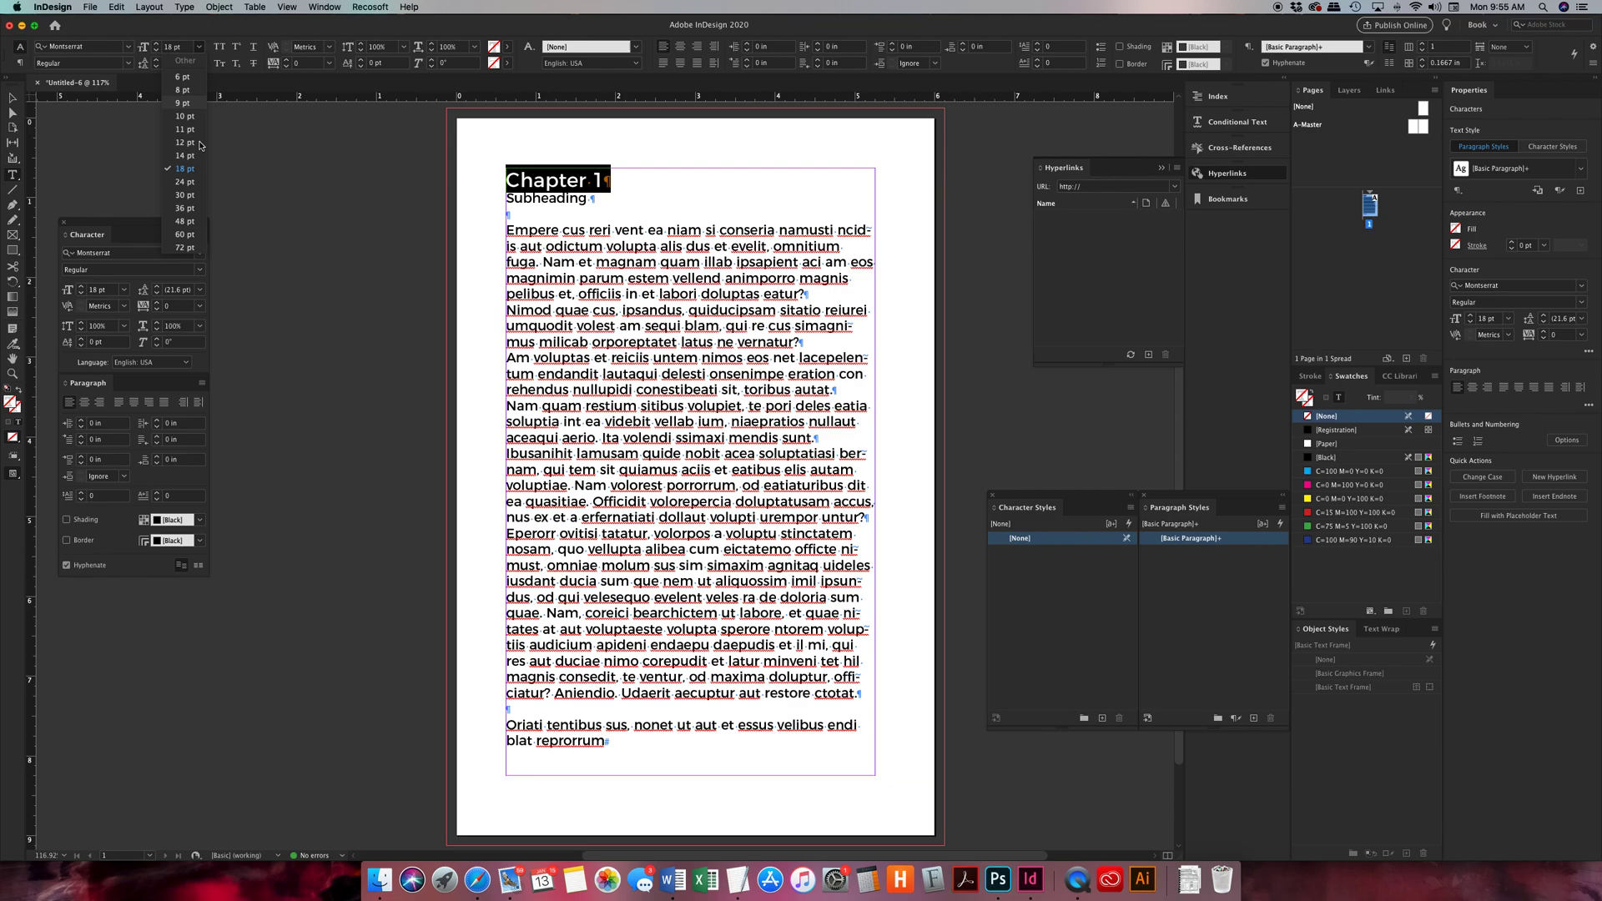
left_click(192, 207)
left_click(128, 63)
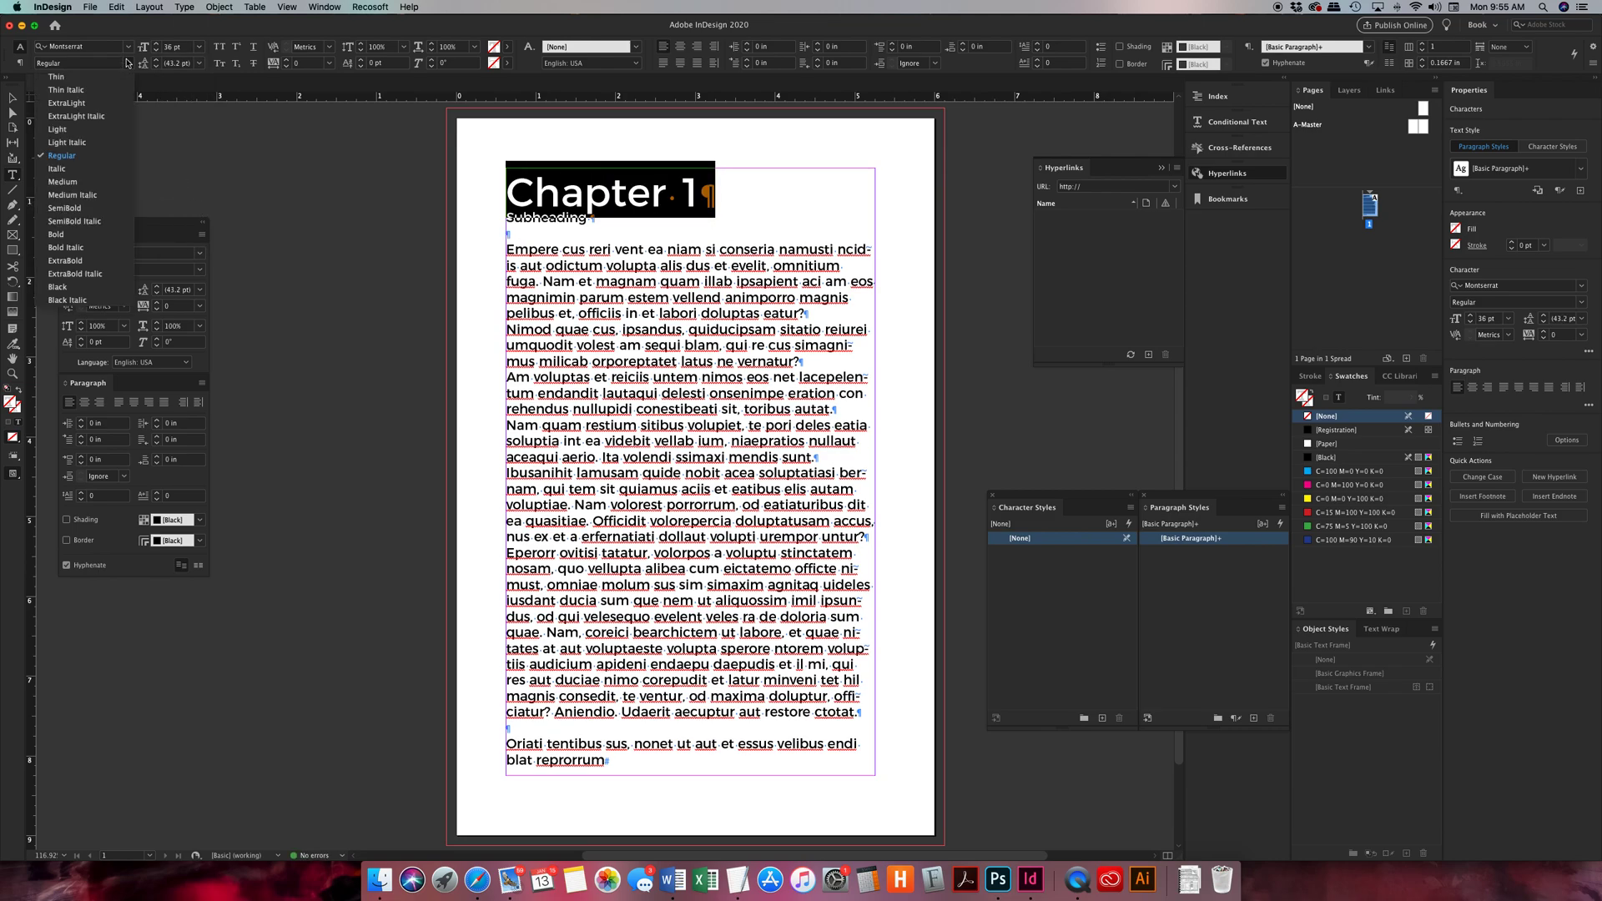
left_click(75, 79)
left_click(544, 194)
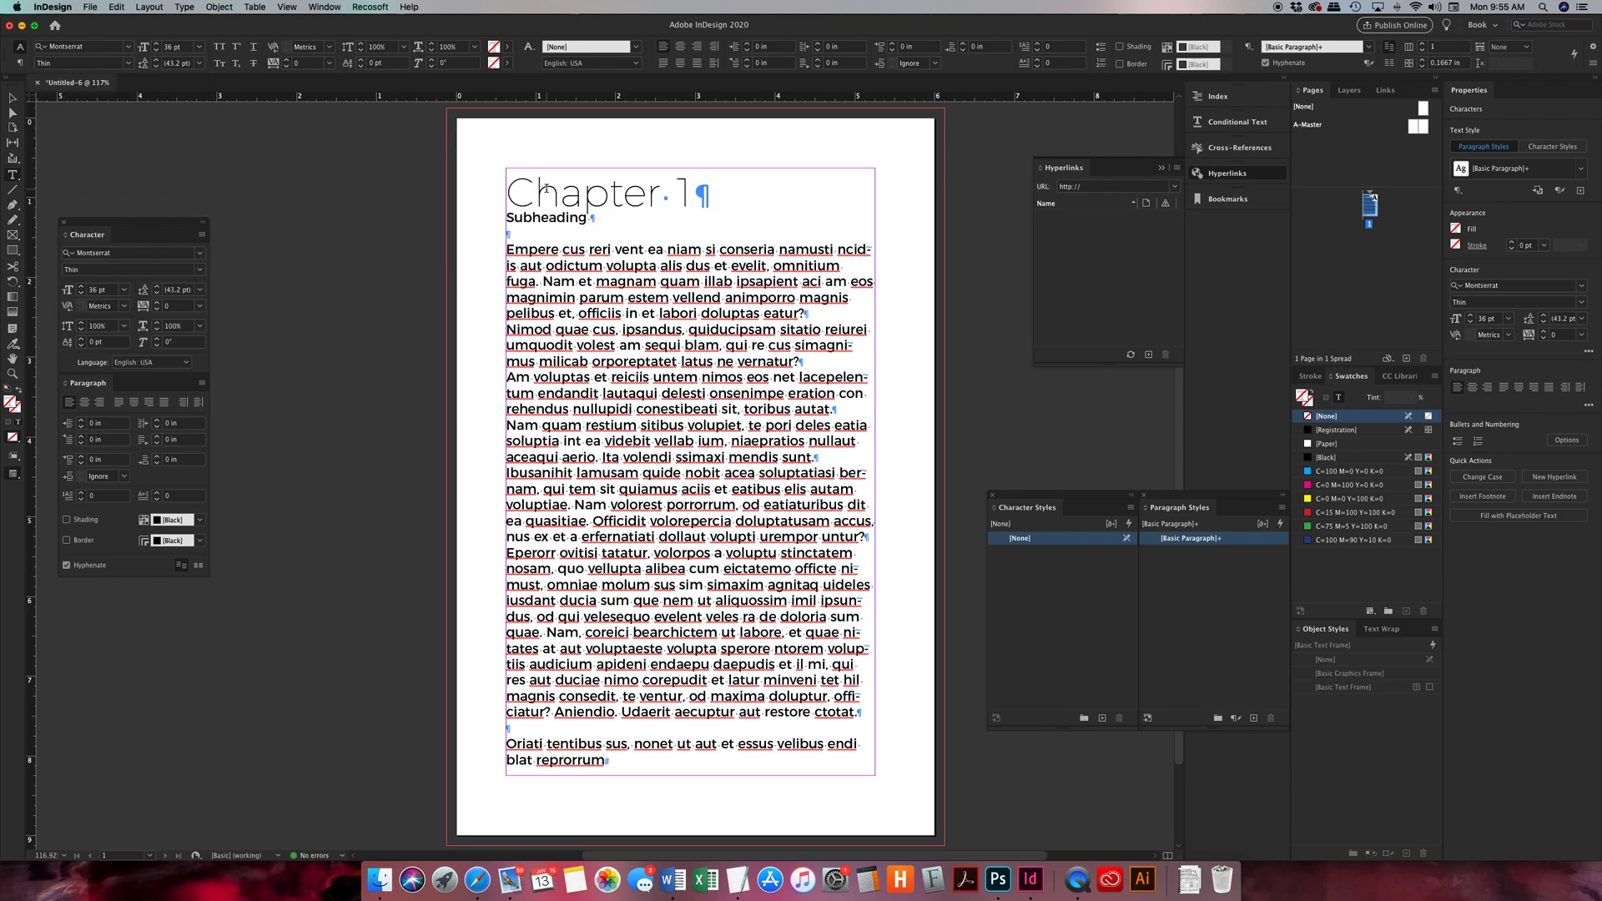
- Right-align the "Chapter 1" heading and insert an empty paragraph below it
triple_click(687, 194)
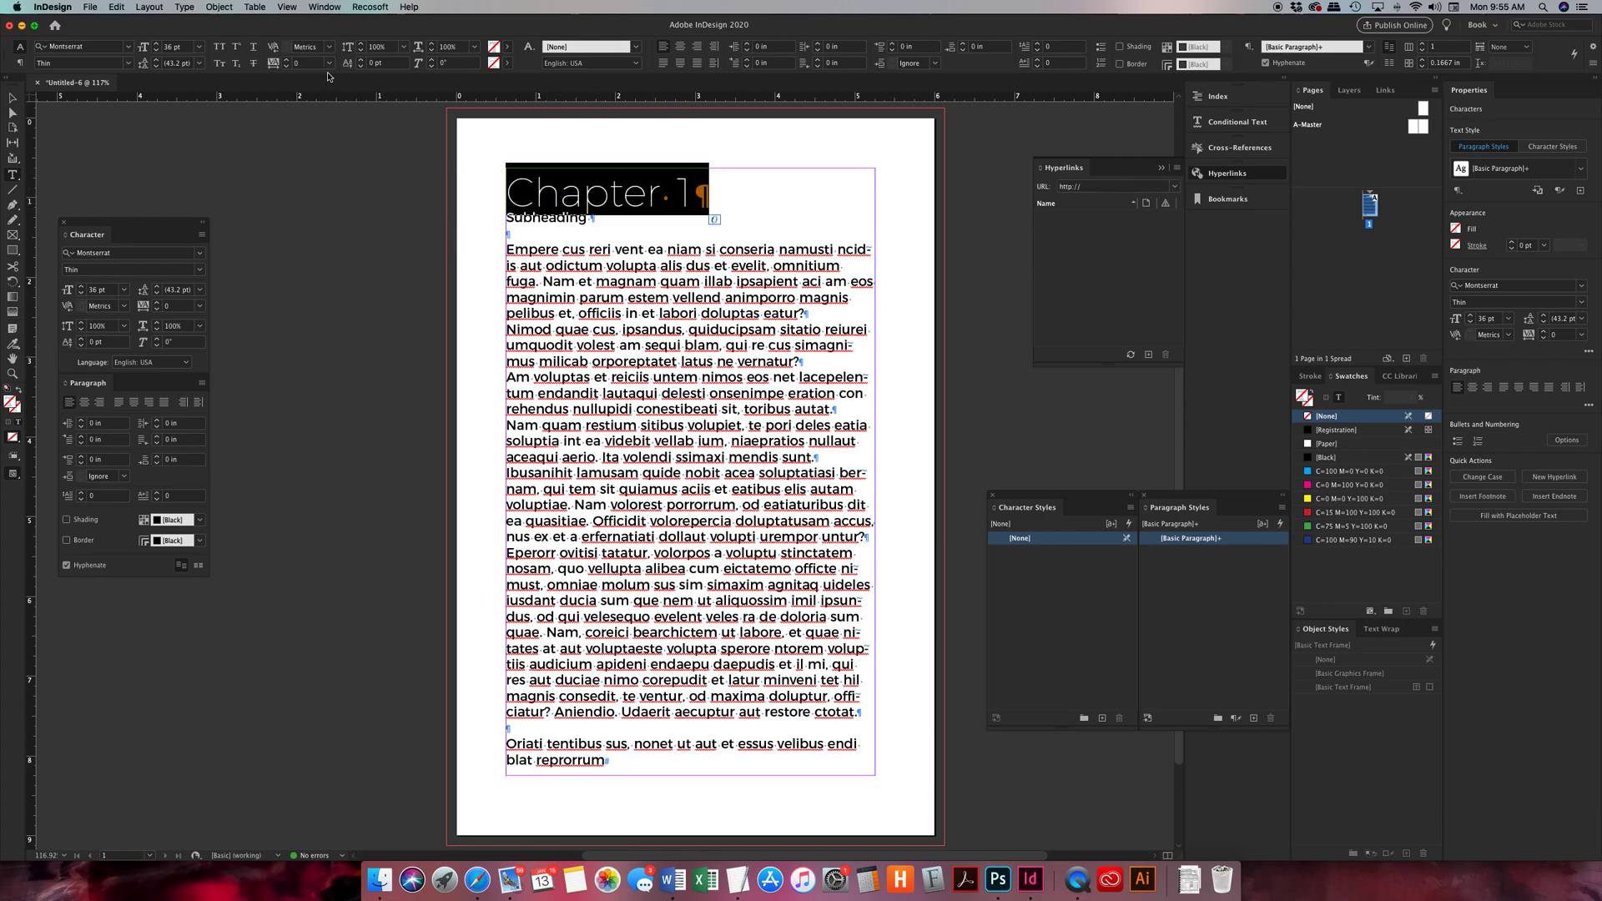
left_click(698, 48)
left_click(739, 201)
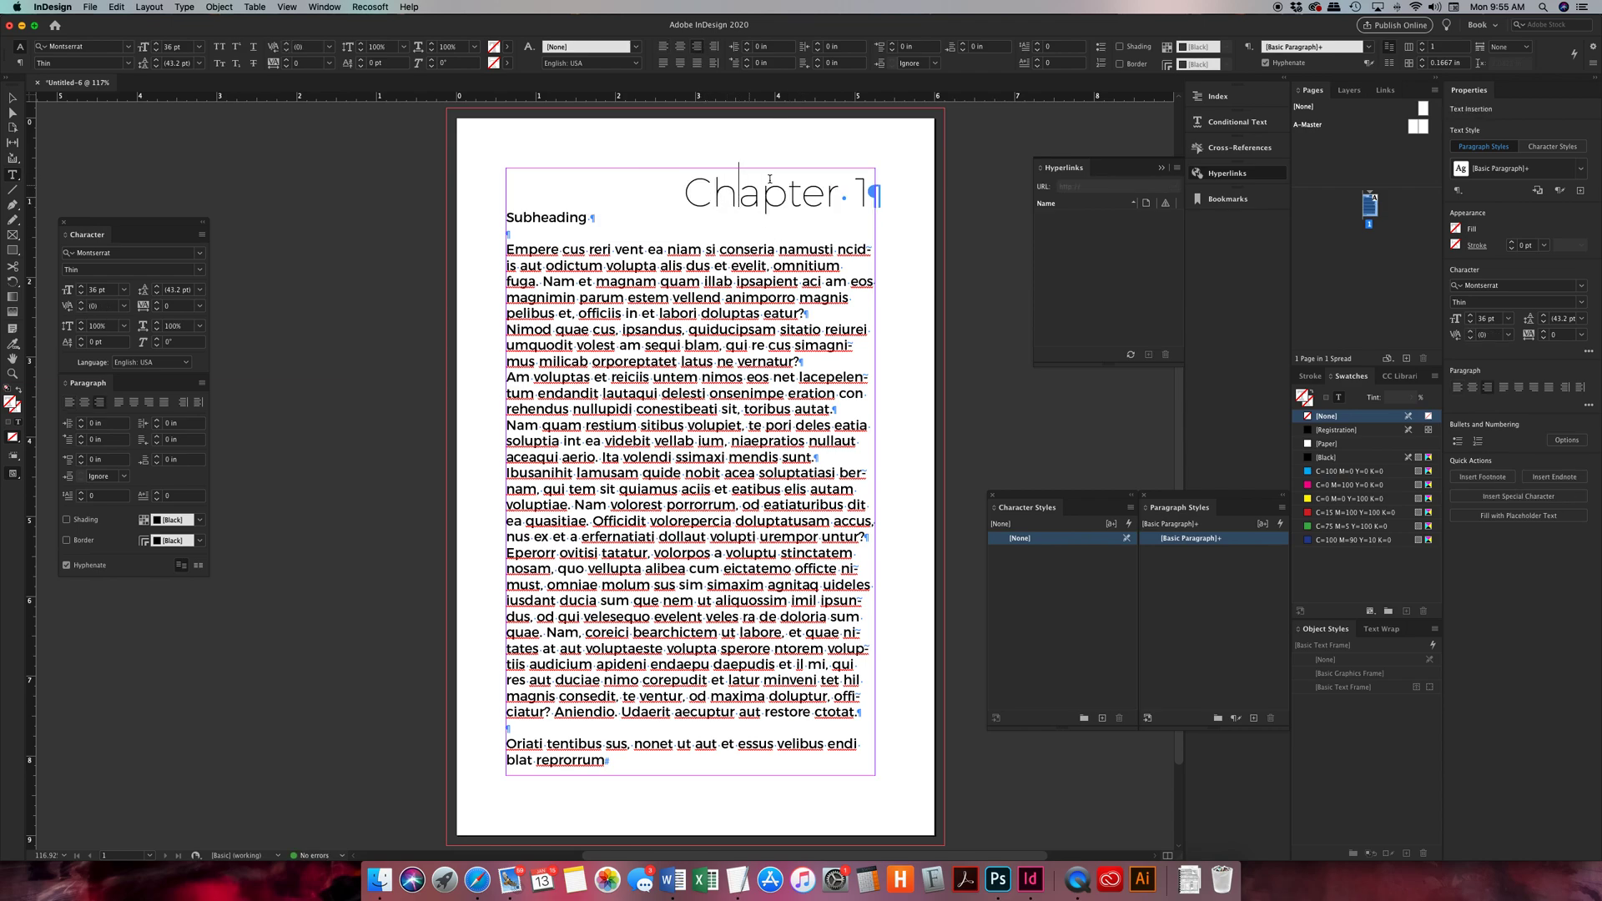
left_click(867, 180)
key("Return")
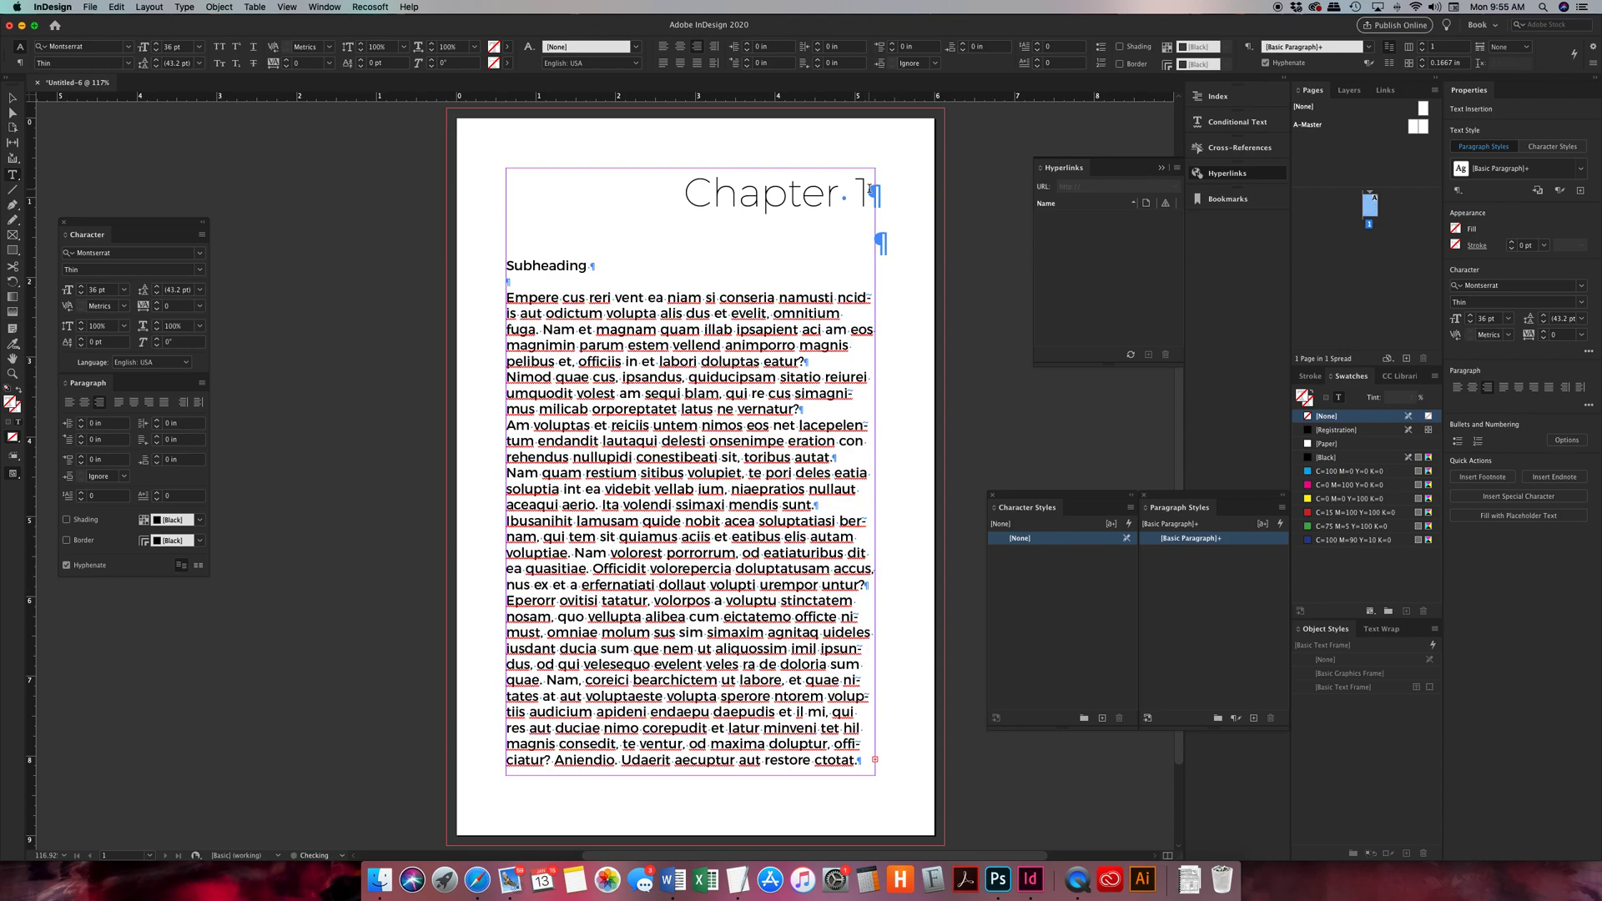
- Turn on a paragraph rule above for the "Chapter 1" heading, with a weight of 0.25 pt
triple_click(759, 182)
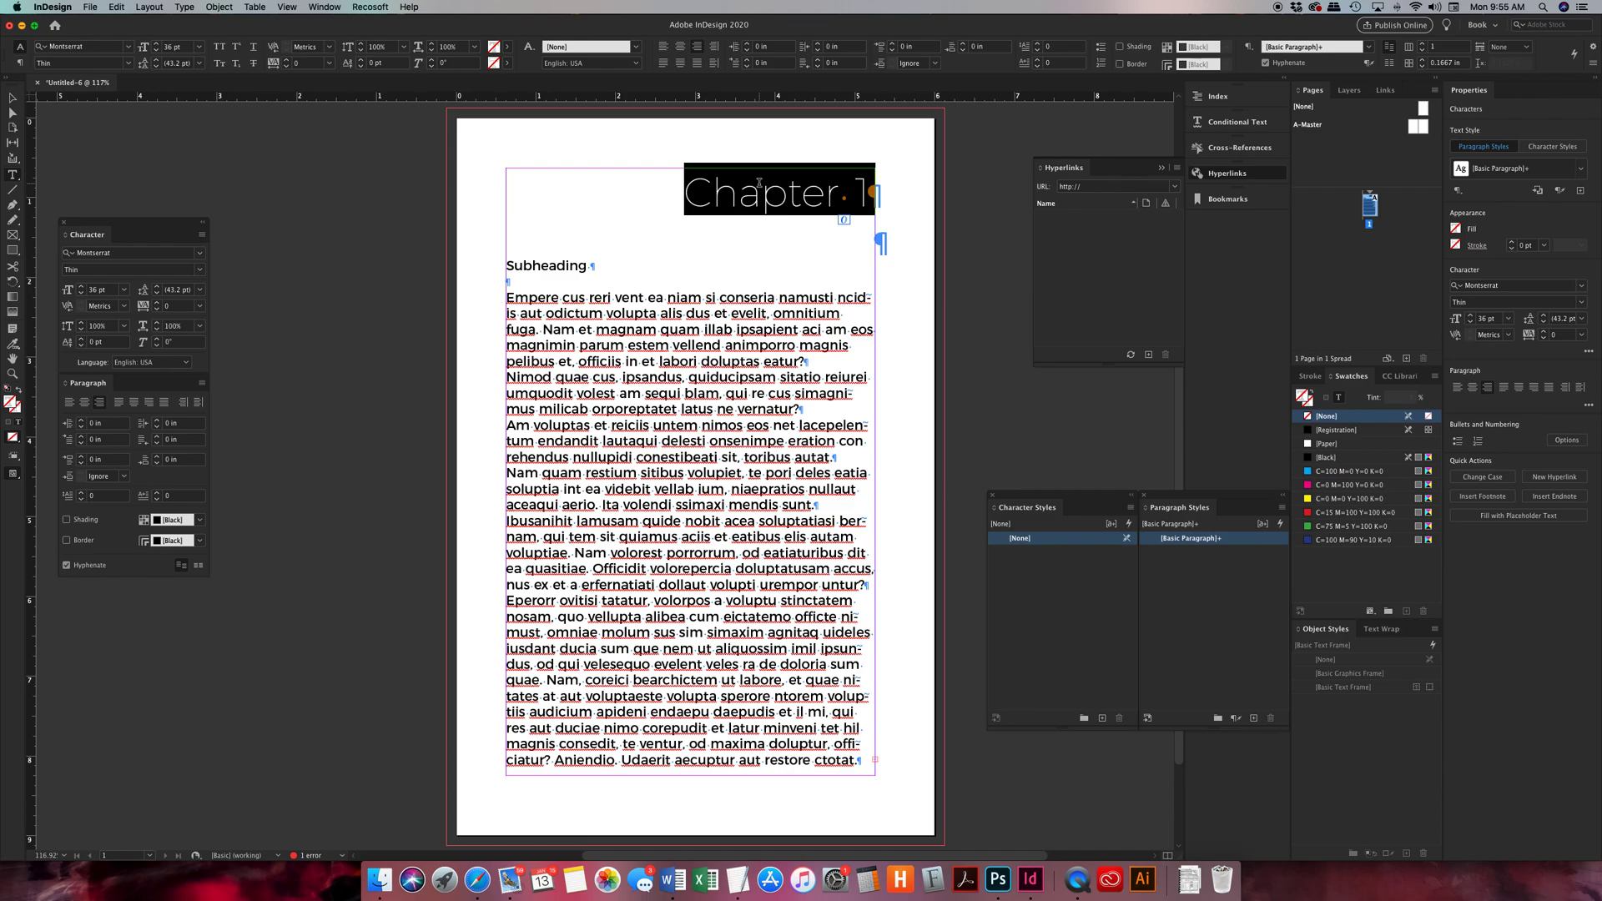
left_click(203, 384)
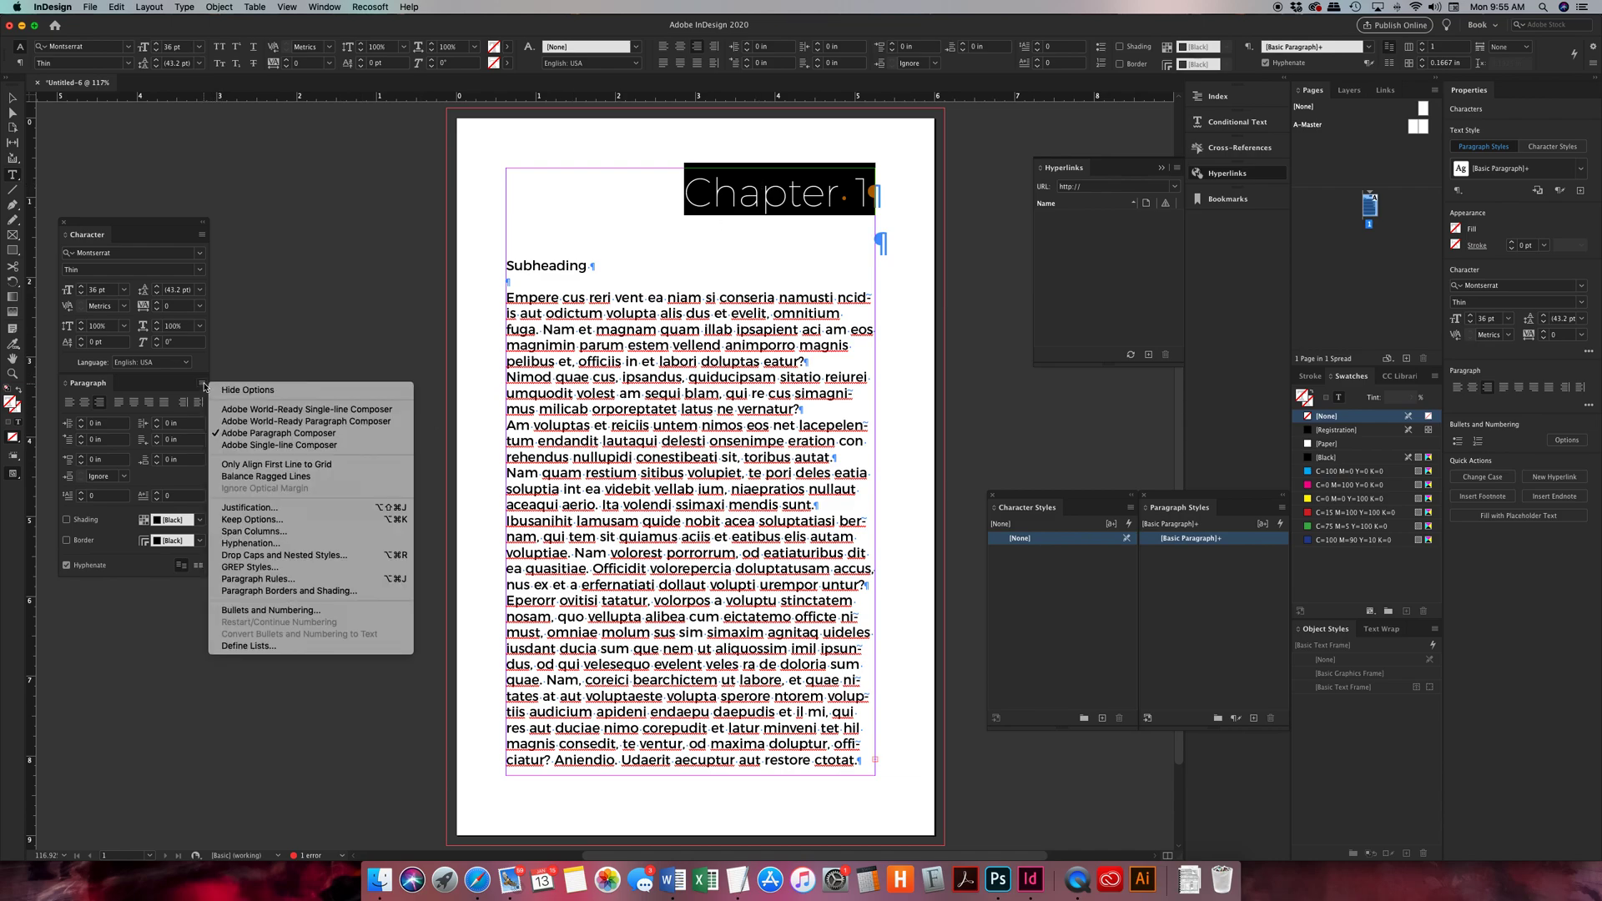
left_click(257, 579)
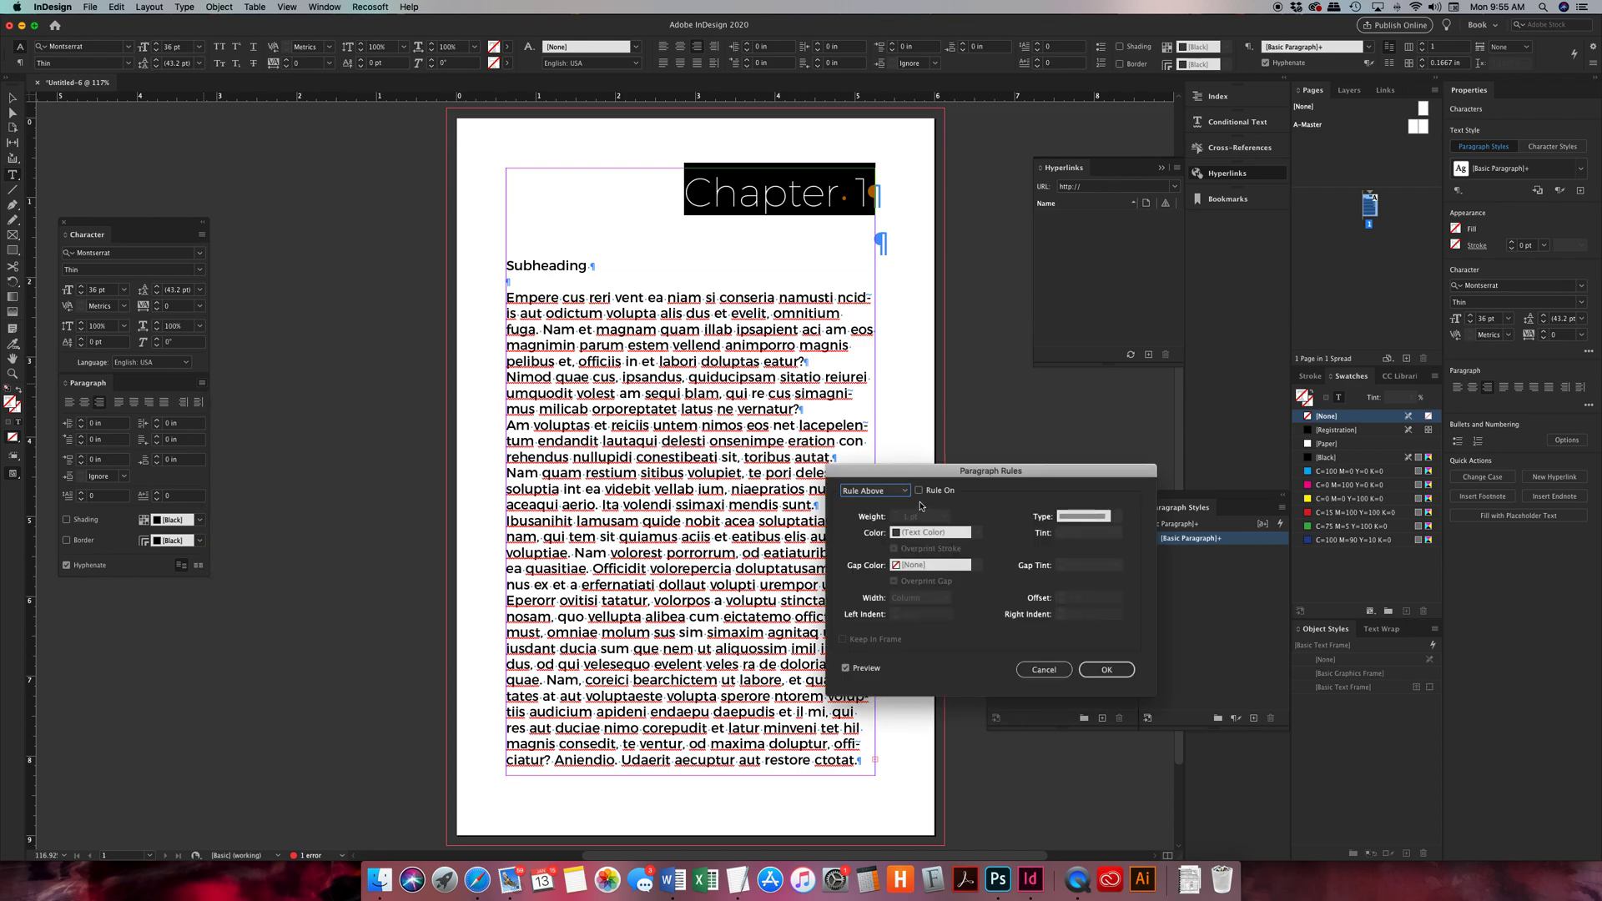
left_click(919, 492)
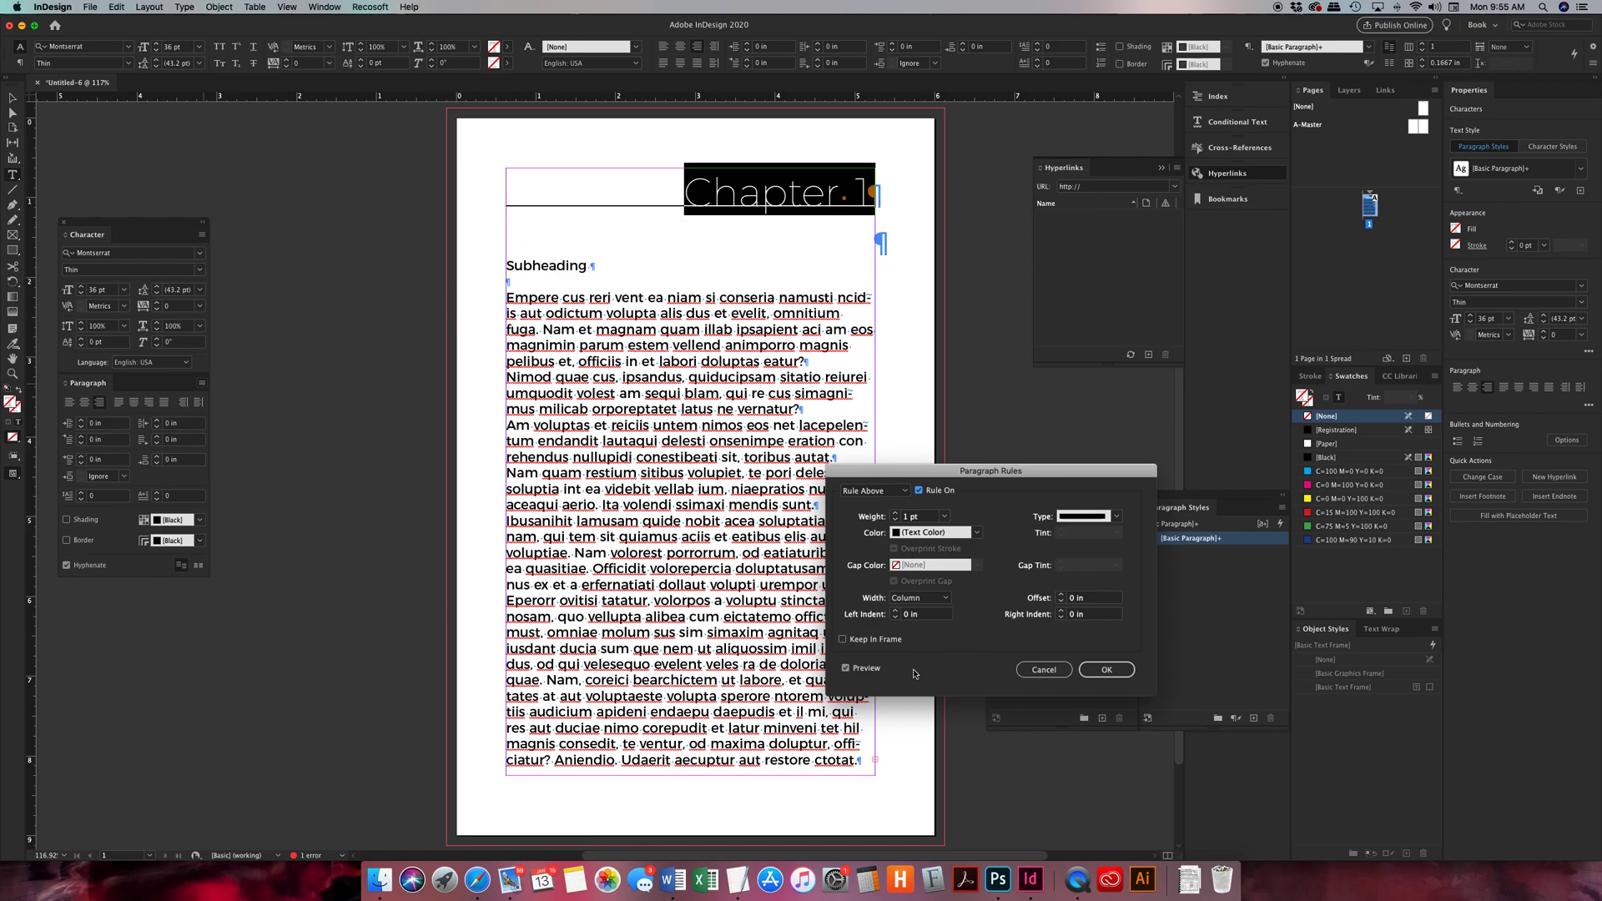
left_click(943, 516)
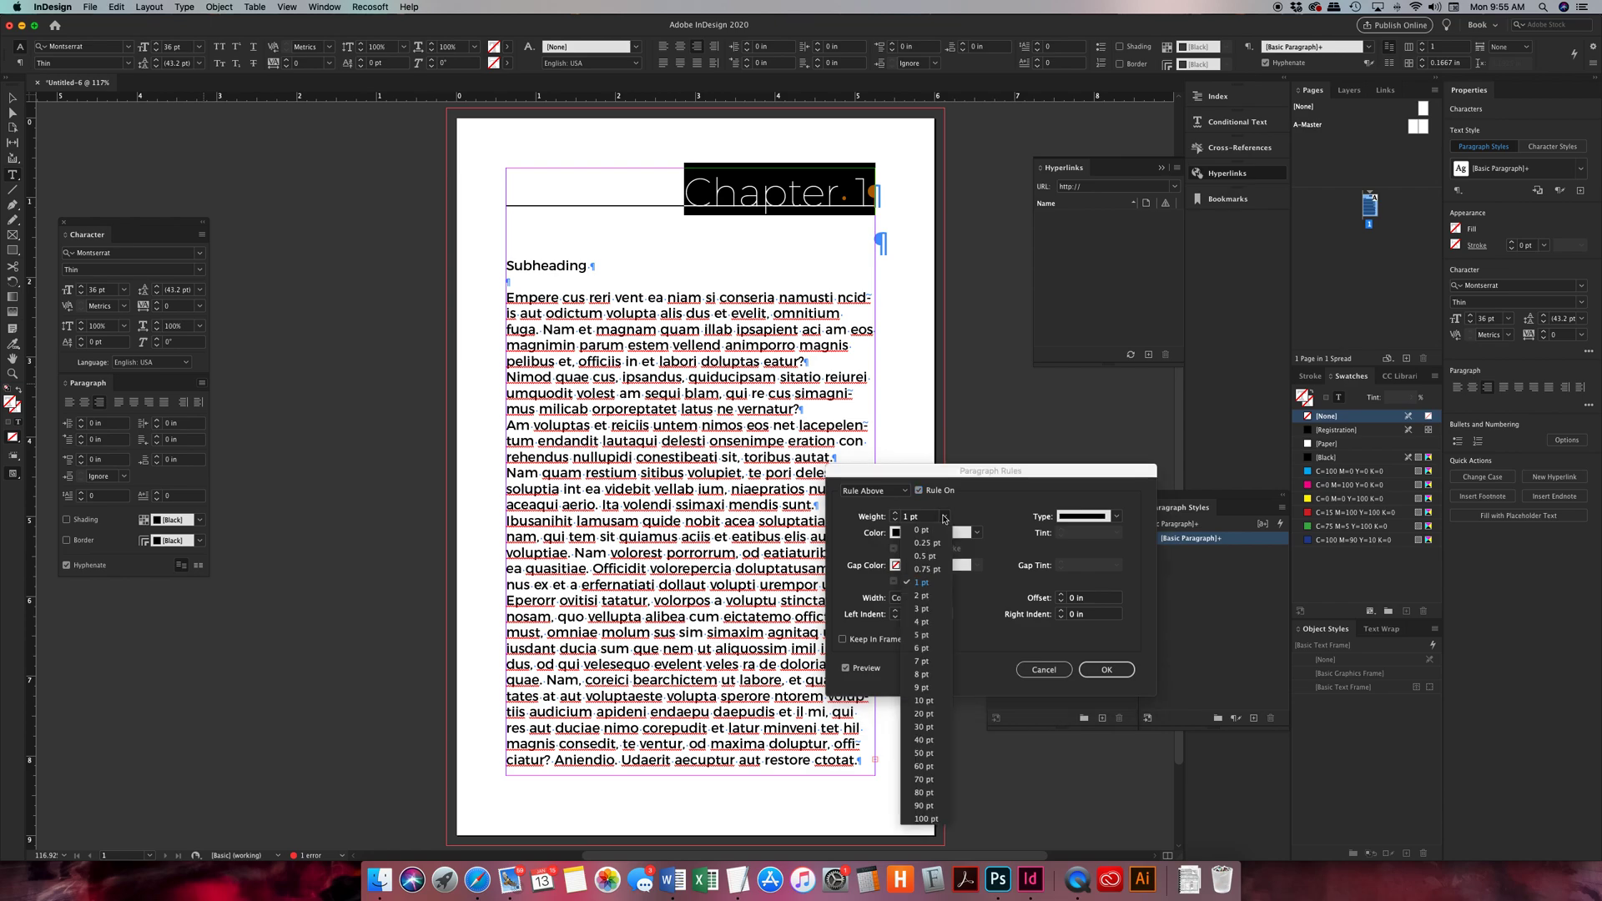
left_click(931, 548)
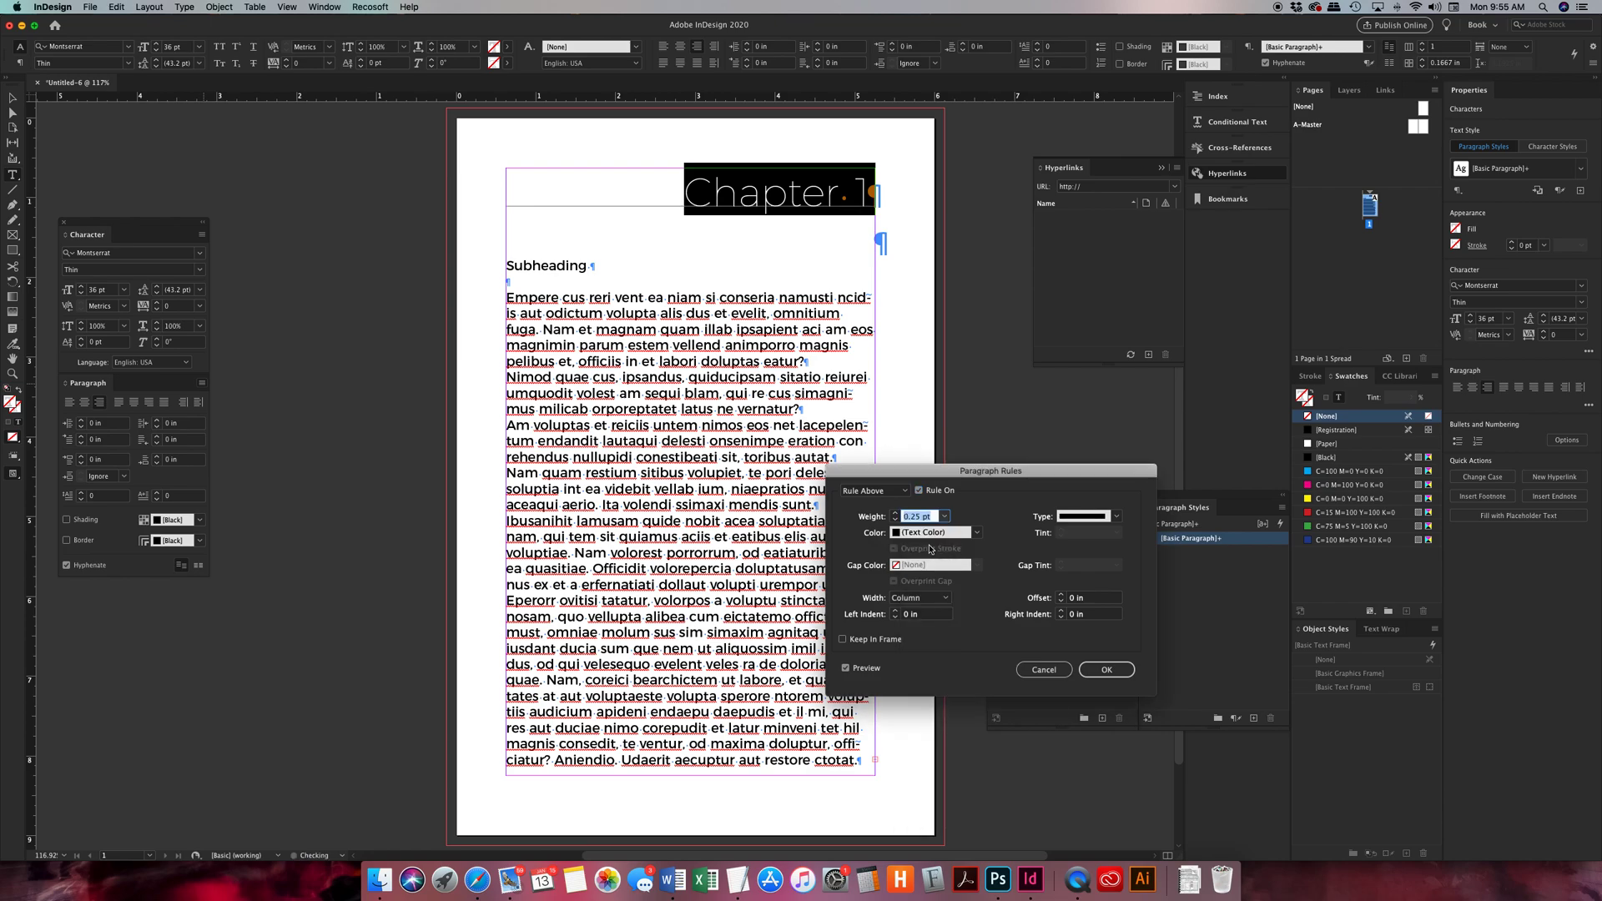
- Give the heading's paragraph rule a Solid line type and colour it [Black] at a 90% tint
left_click(979, 534)
left_click(955, 550)
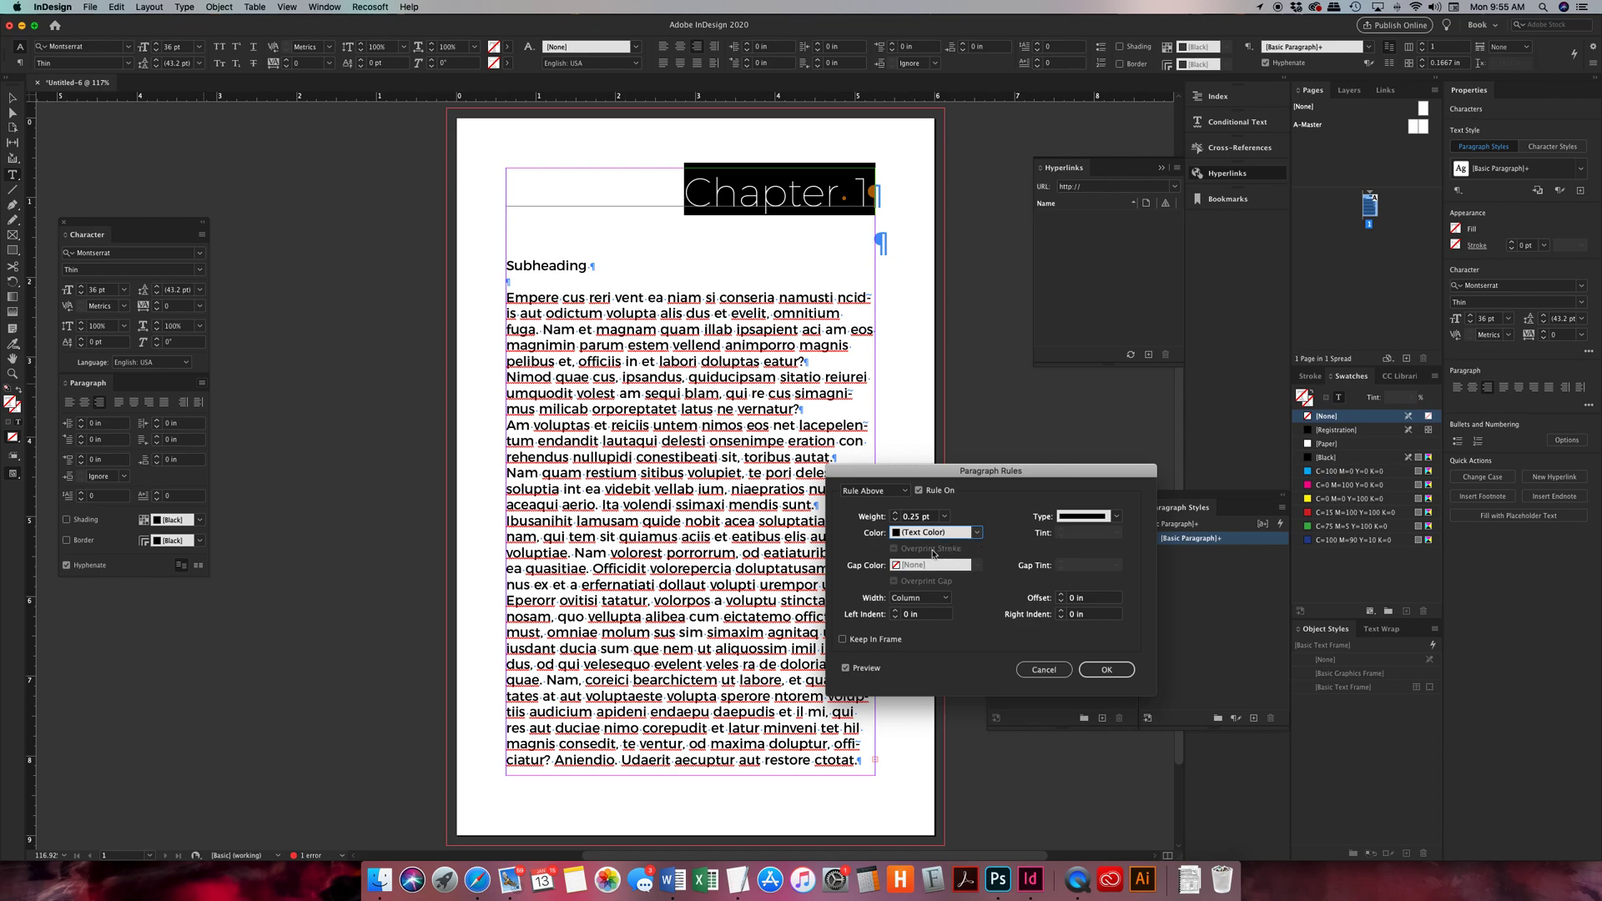
left_click(1079, 519)
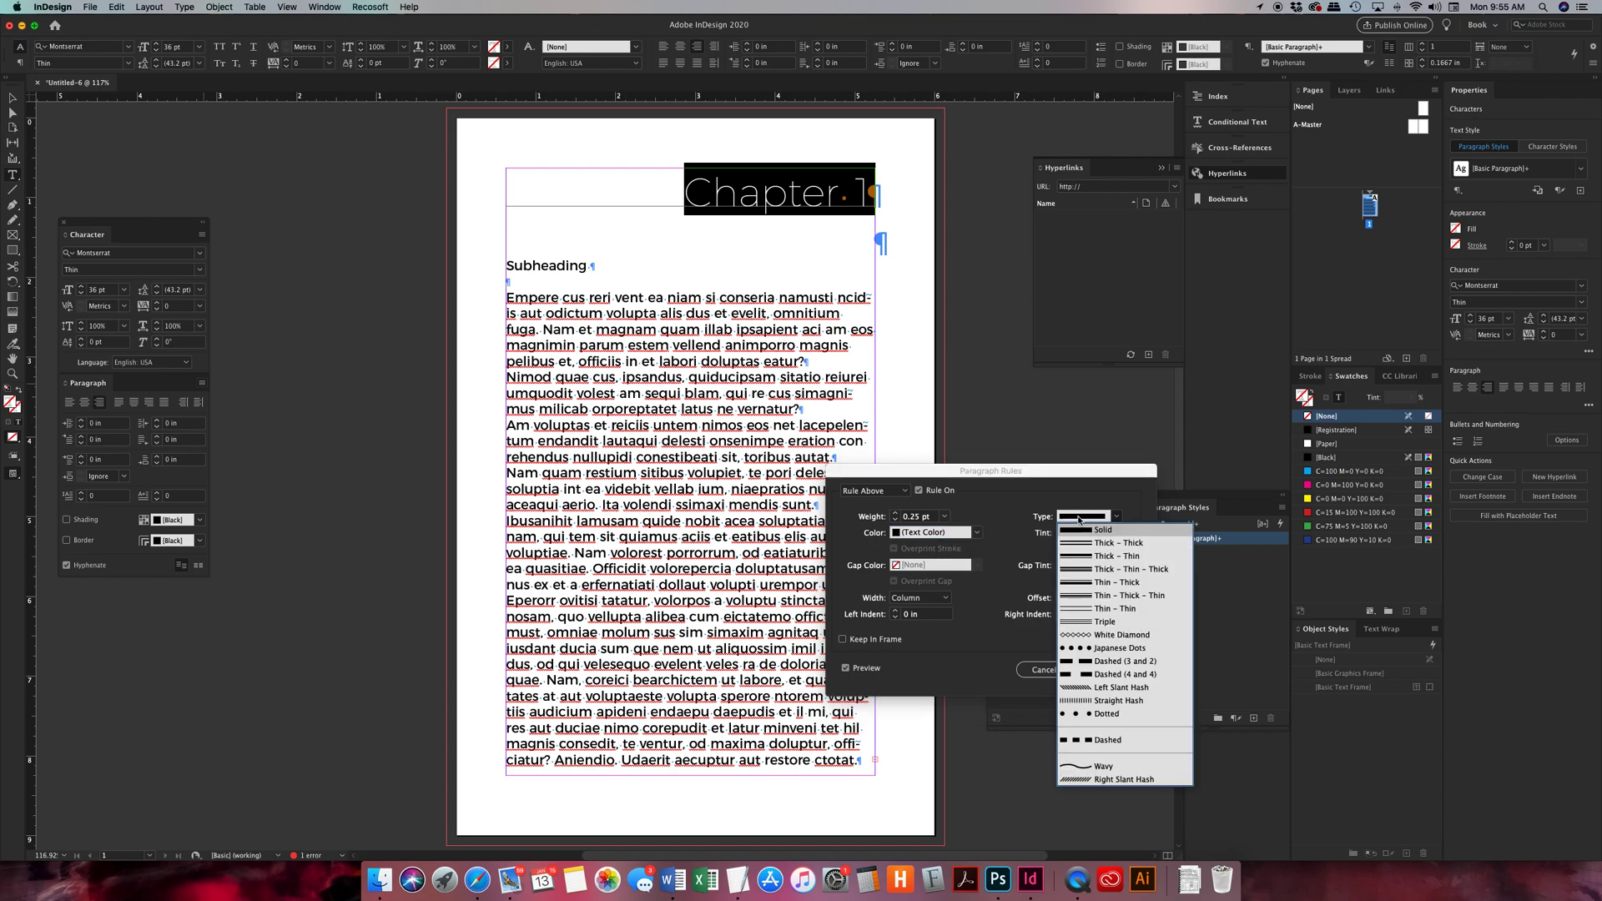
left_click(1082, 532)
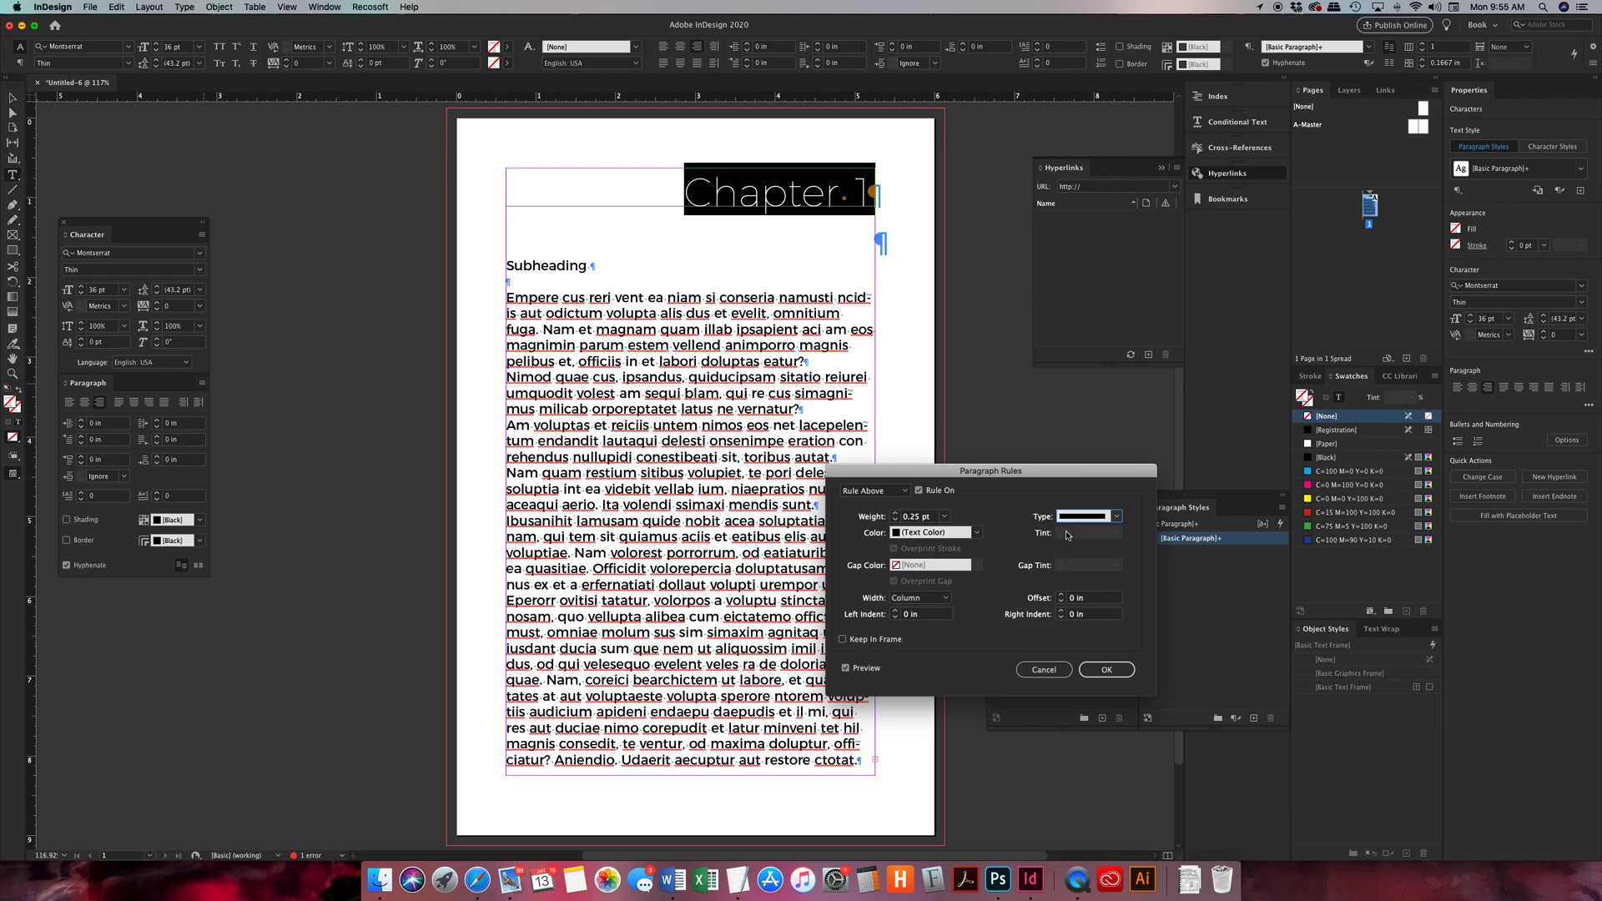
left_click(919, 534)
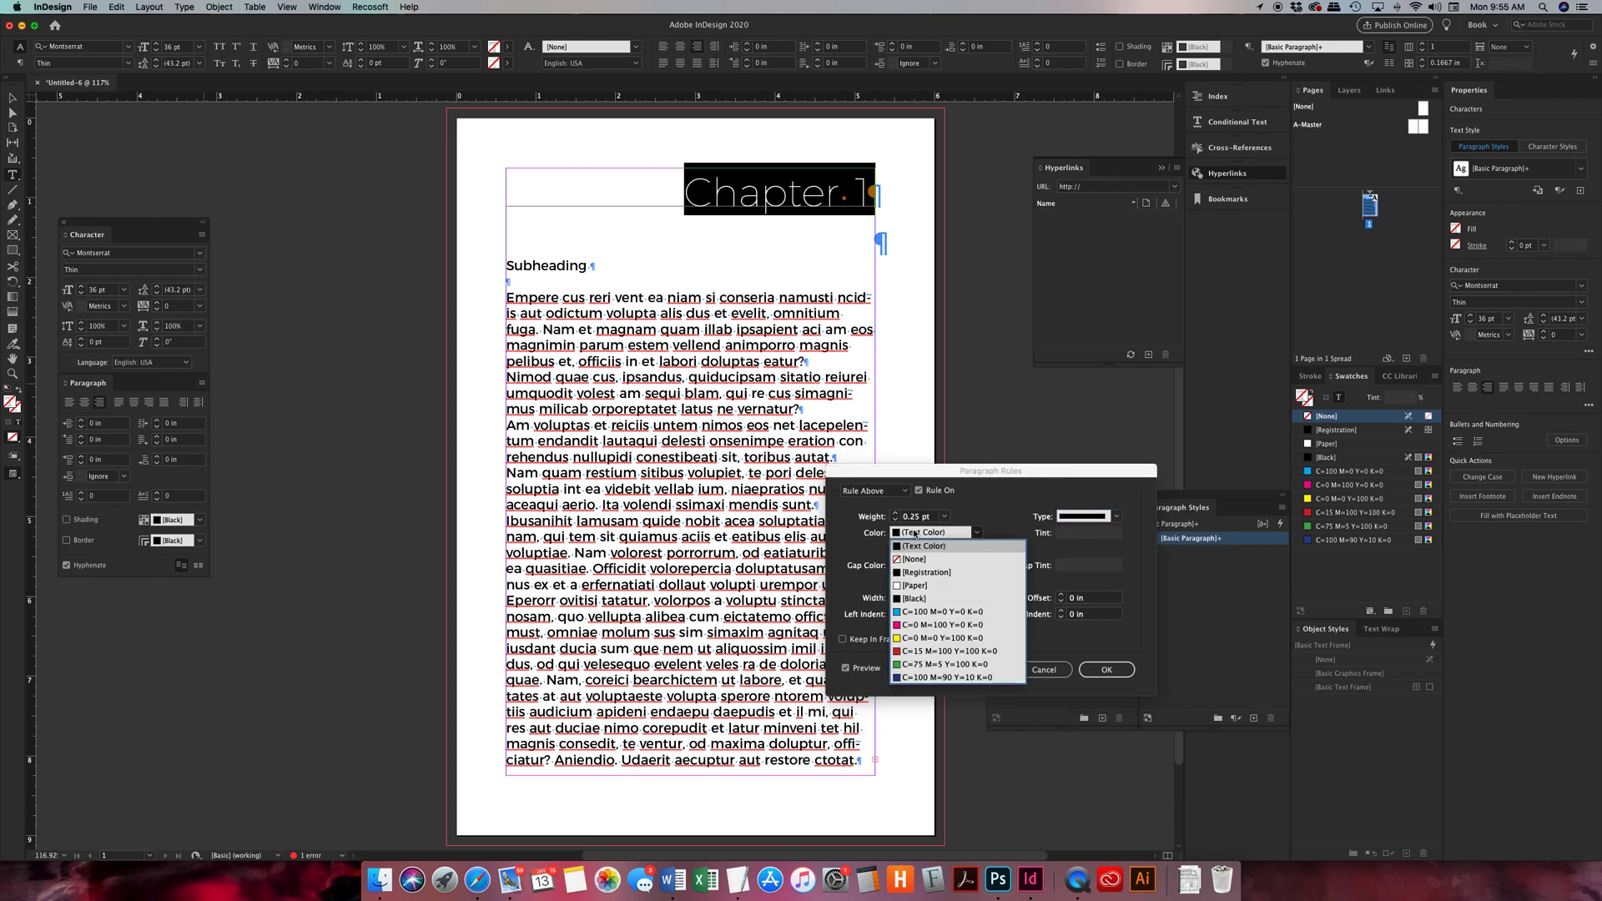
left_click(913, 598)
left_click(1076, 533)
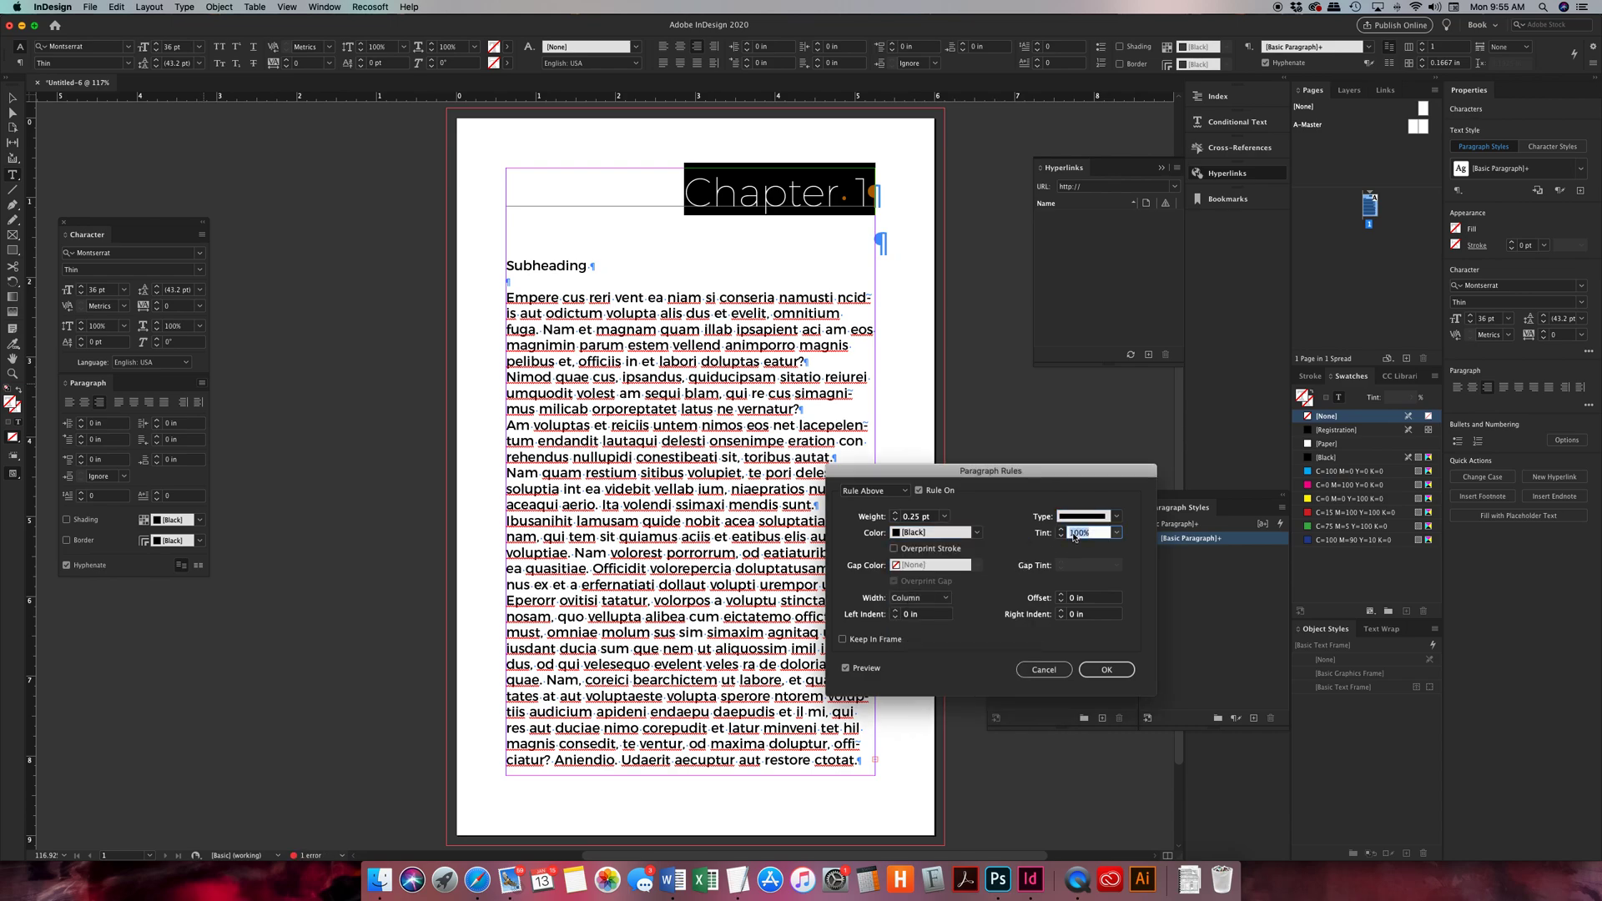
type("90")
- Try the paragraph rule's width as Text, and return it to Column
left_click(925, 599)
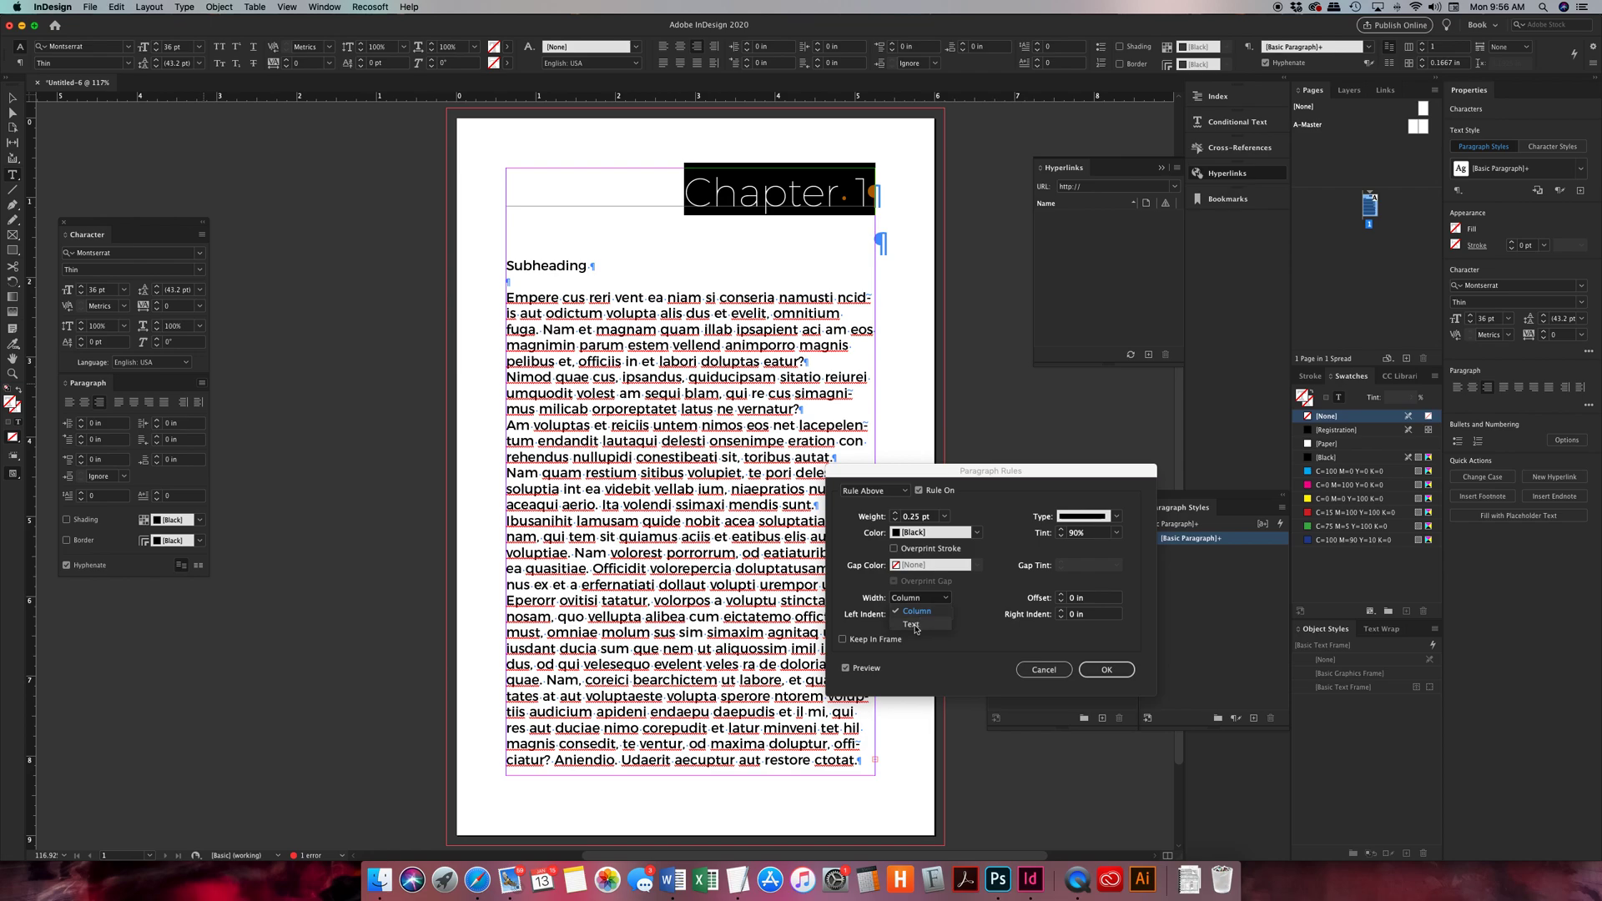
left_click(913, 625)
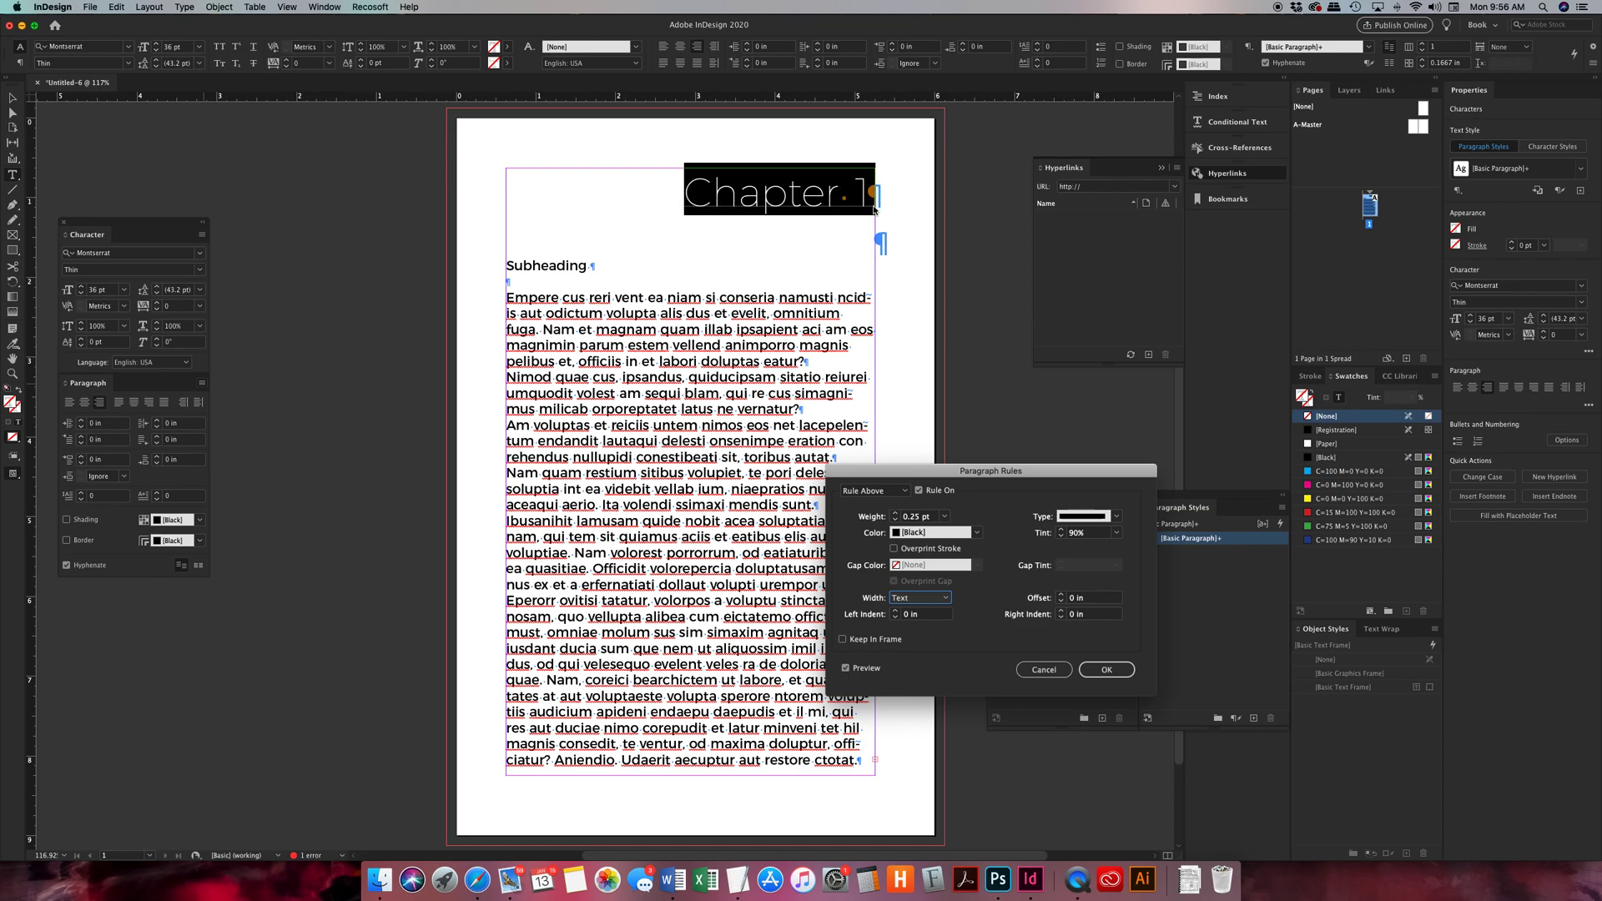
left_click(932, 601)
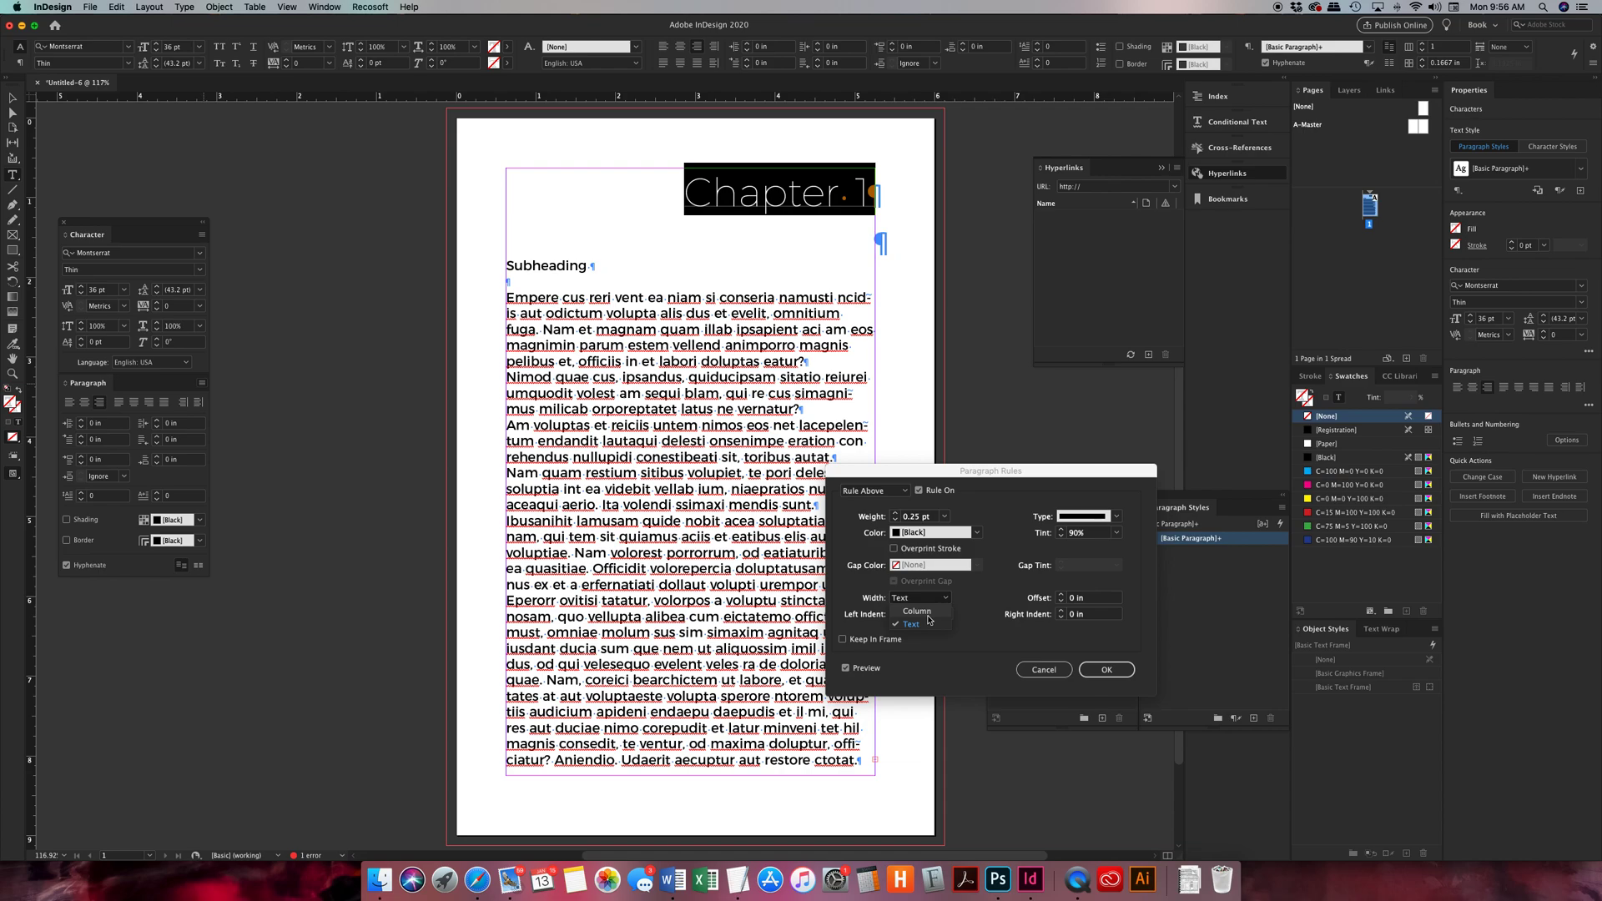
left_click(931, 618)
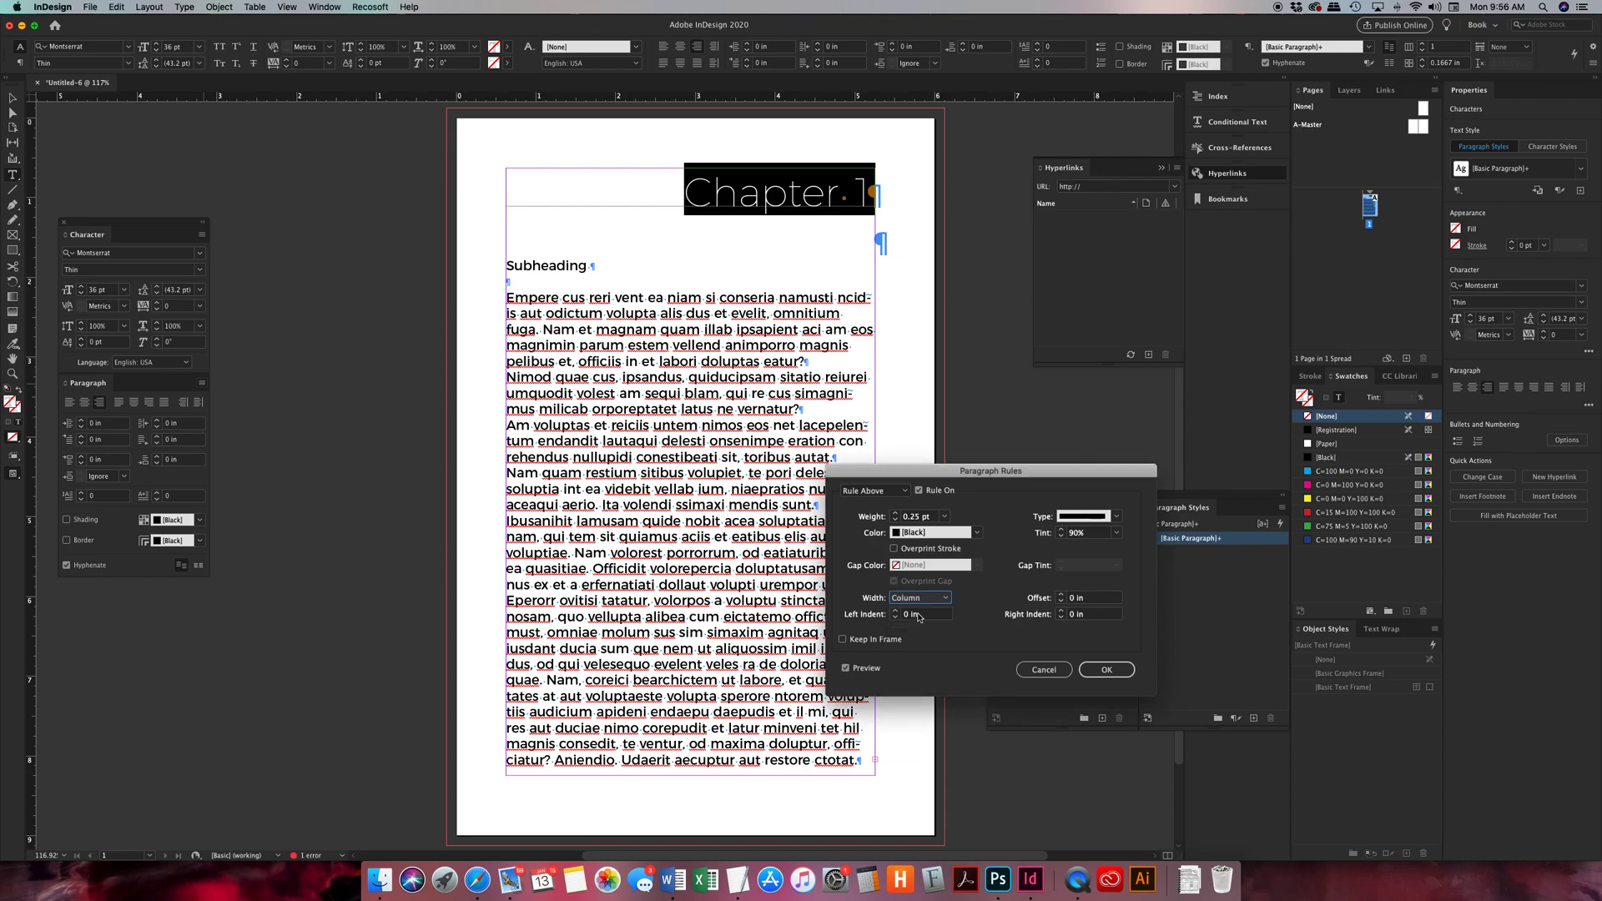
- Set the paragraph rule's left indent to 0.125 in and its offset to -0.3125 in
left_click(894, 611)
left_click(894, 612)
left_click(1063, 596)
left_click(1063, 595)
left_click(1062, 596)
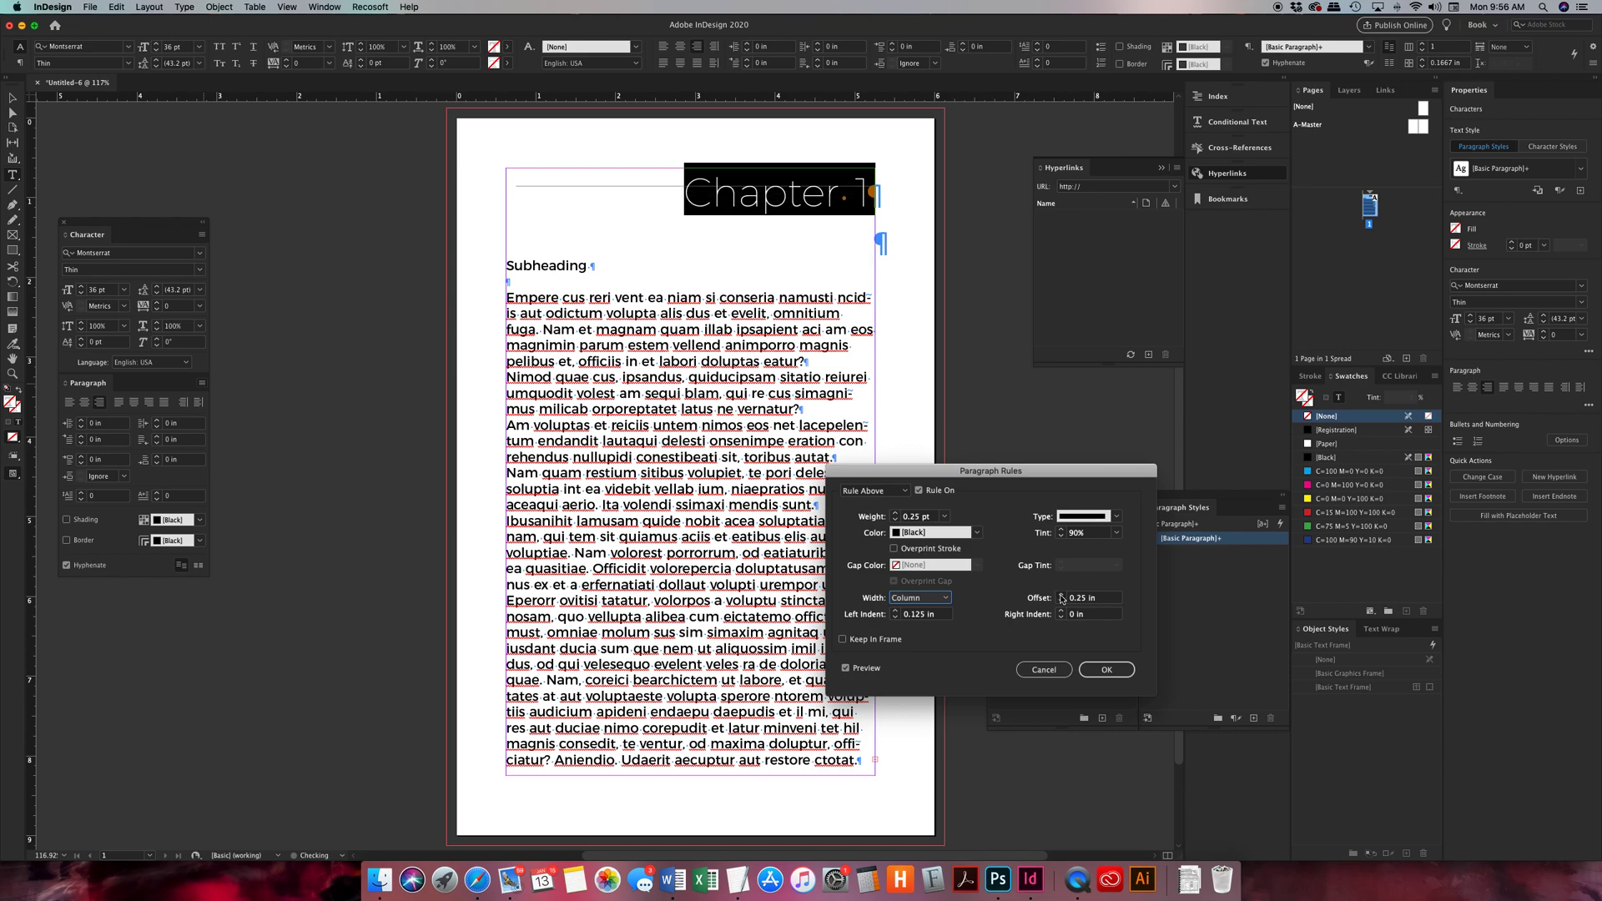
left_click(1063, 596)
left_click(1062, 603)
left_click(1061, 602)
left_click(1062, 602)
left_click(1062, 602)
left_click(1062, 602)
left_click(1062, 602)
left_click(1062, 603)
left_click(1062, 602)
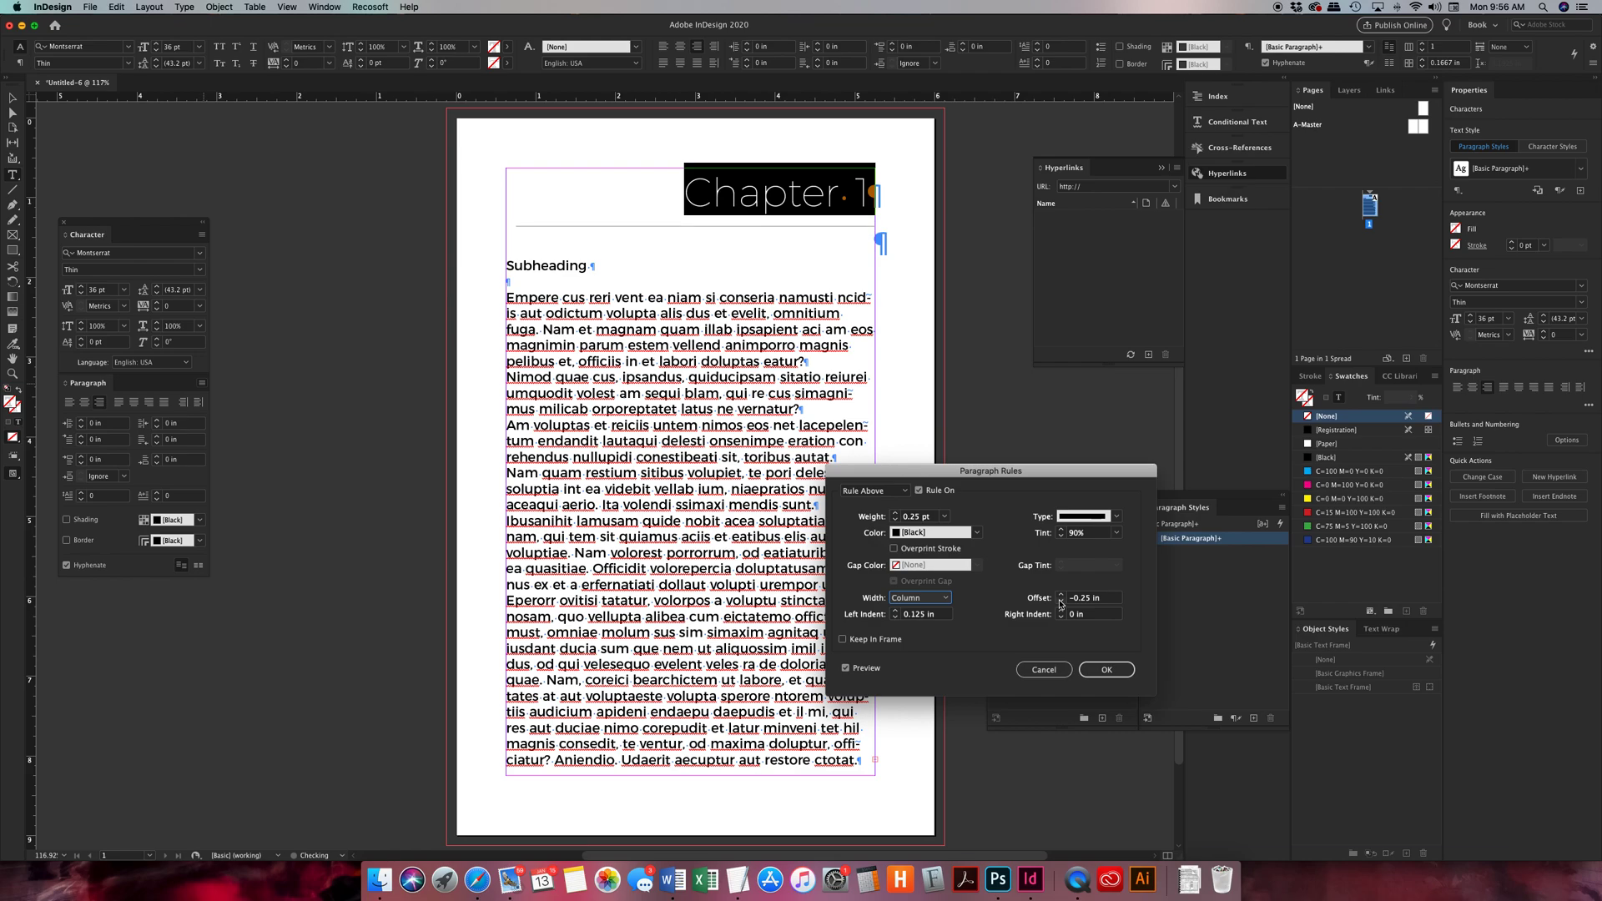
left_click(1061, 602)
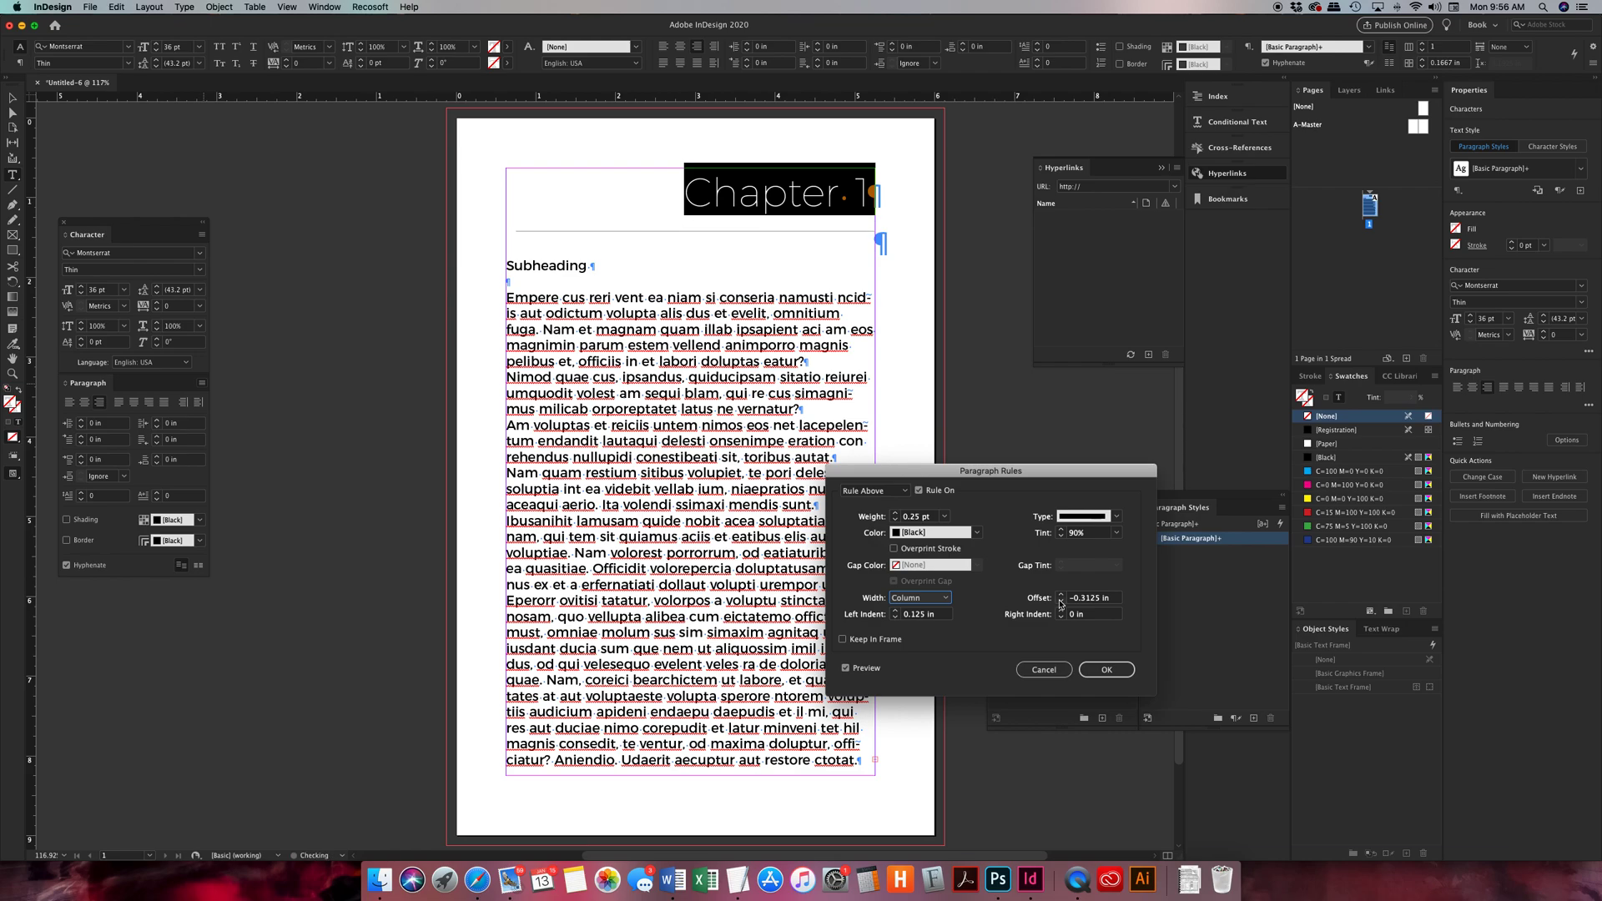
- Reset the paragraph rule's left indent to 0 in and apply the rule settings
left_click(895, 617)
left_click(895, 617)
left_click(1098, 670)
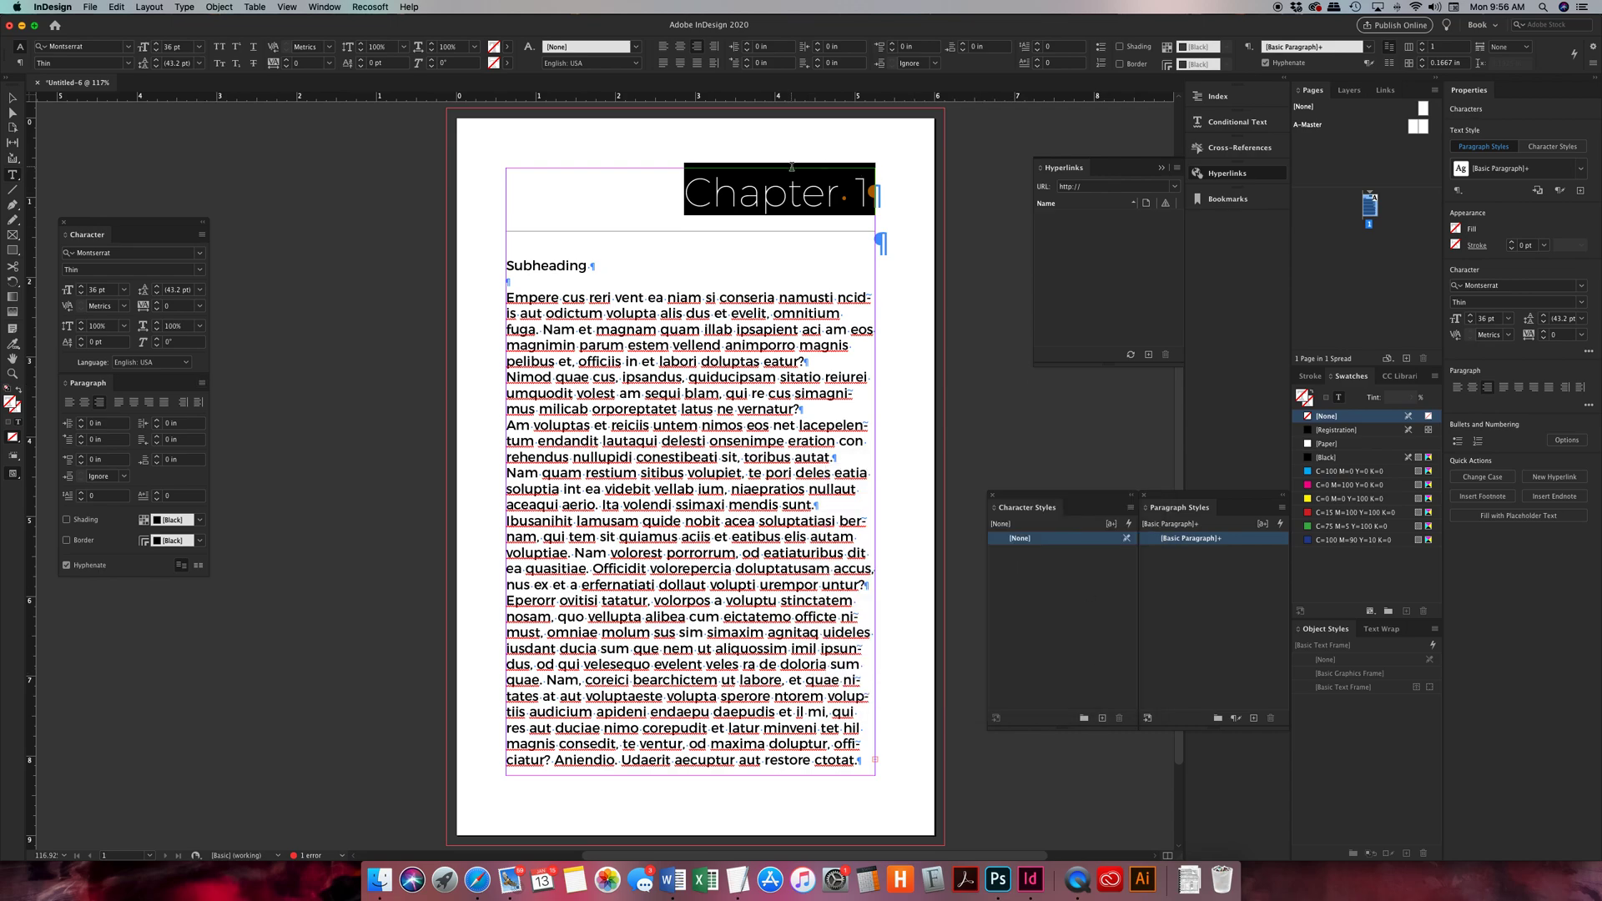
- Delete the empty paragraph between the "Chapter 1" heading and the "Subheading" line
double_click(724, 188)
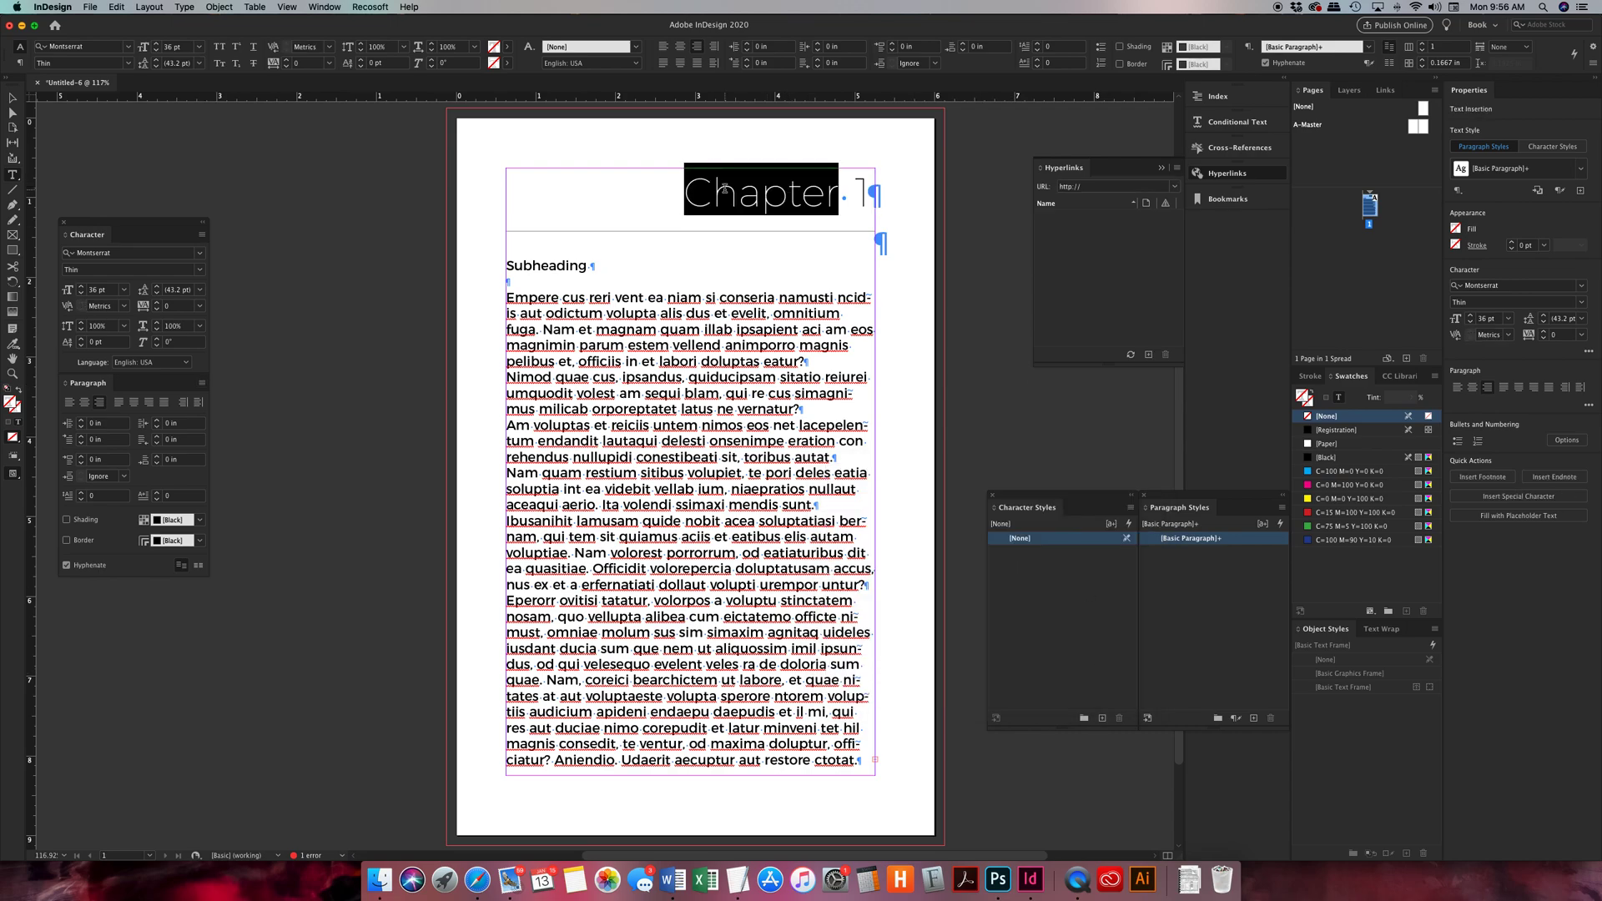
left_click(873, 199)
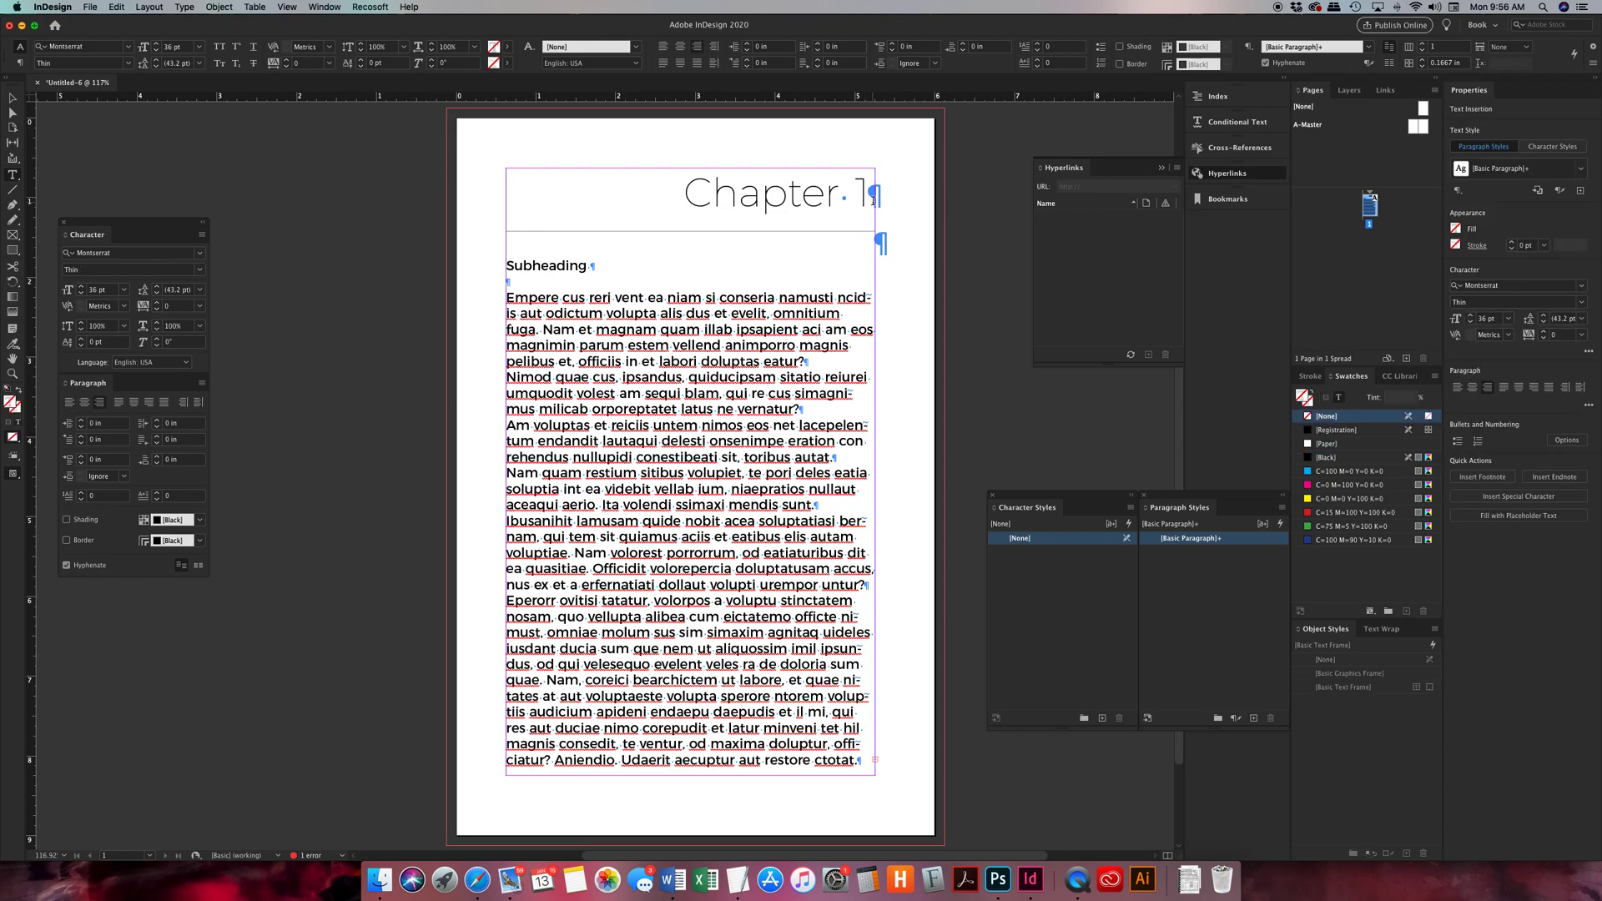
key("Delete")
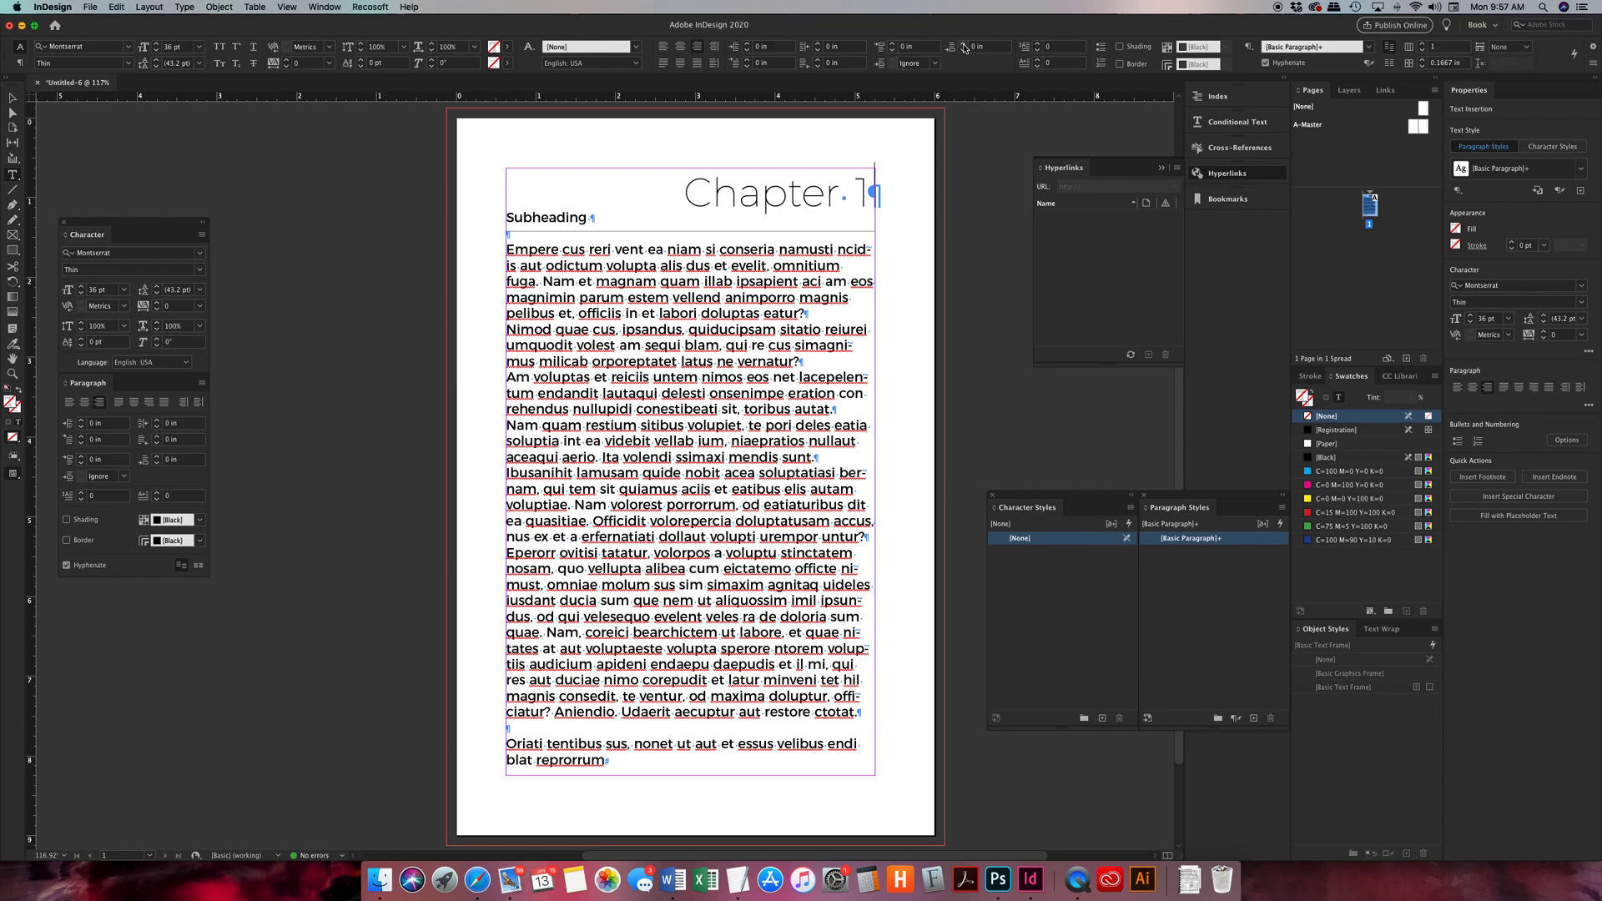
- Set the space after the "Chapter 1" heading to 0.625 in
left_click(964, 45)
left_click(965, 45)
left_click(965, 45)
left_click(965, 45)
left_click(965, 46)
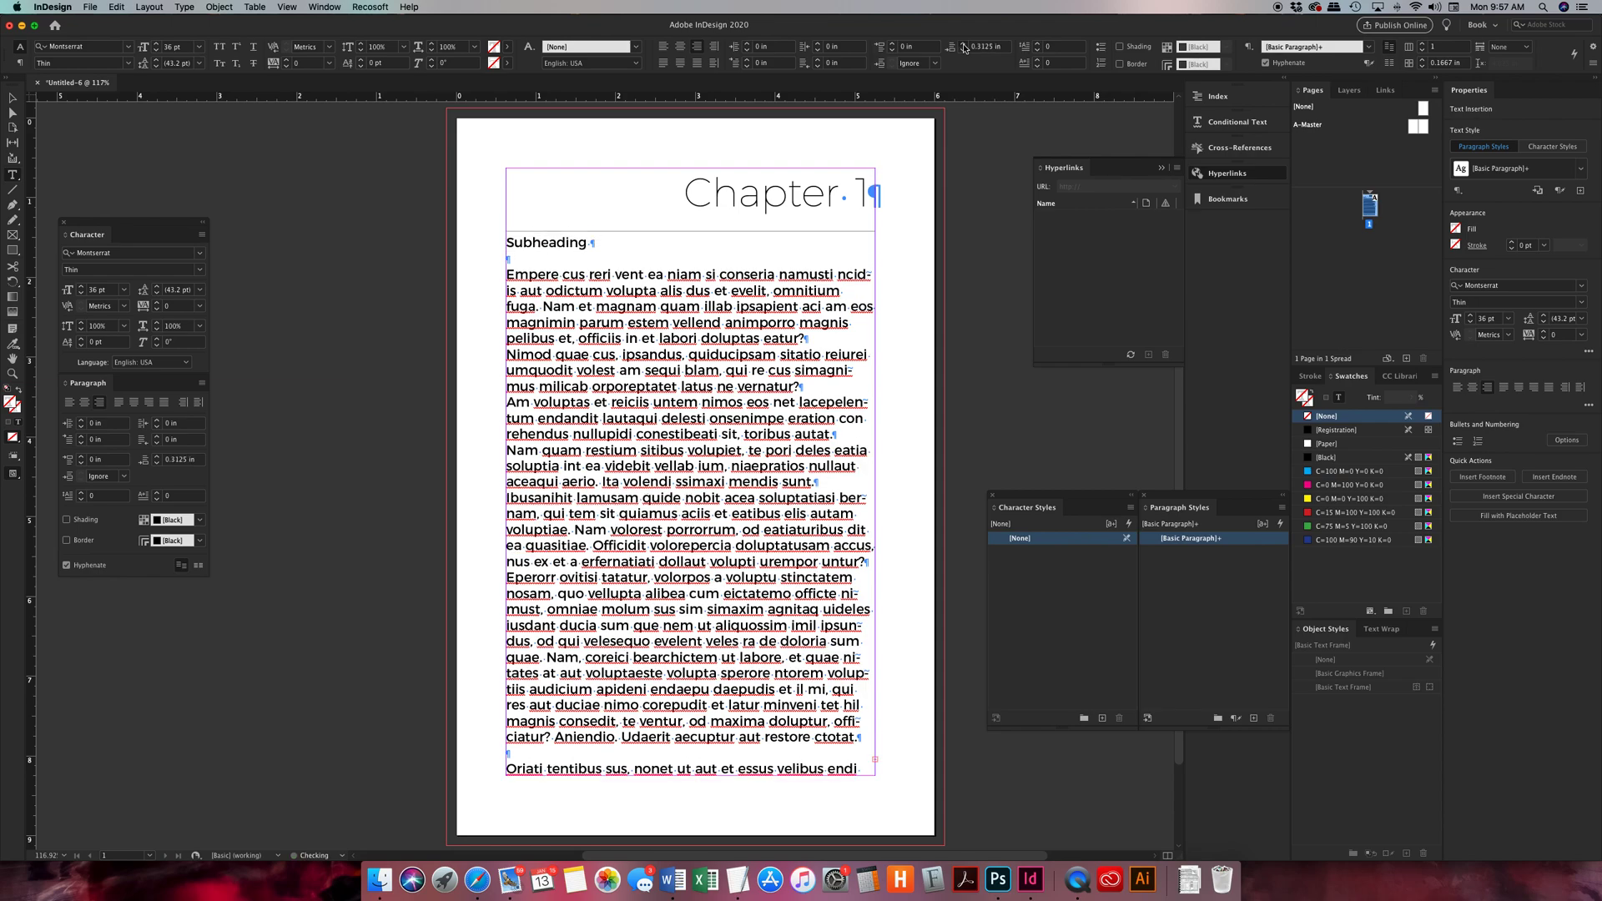
left_click(965, 46)
left_click(964, 46)
left_click(964, 46)
left_click(965, 46)
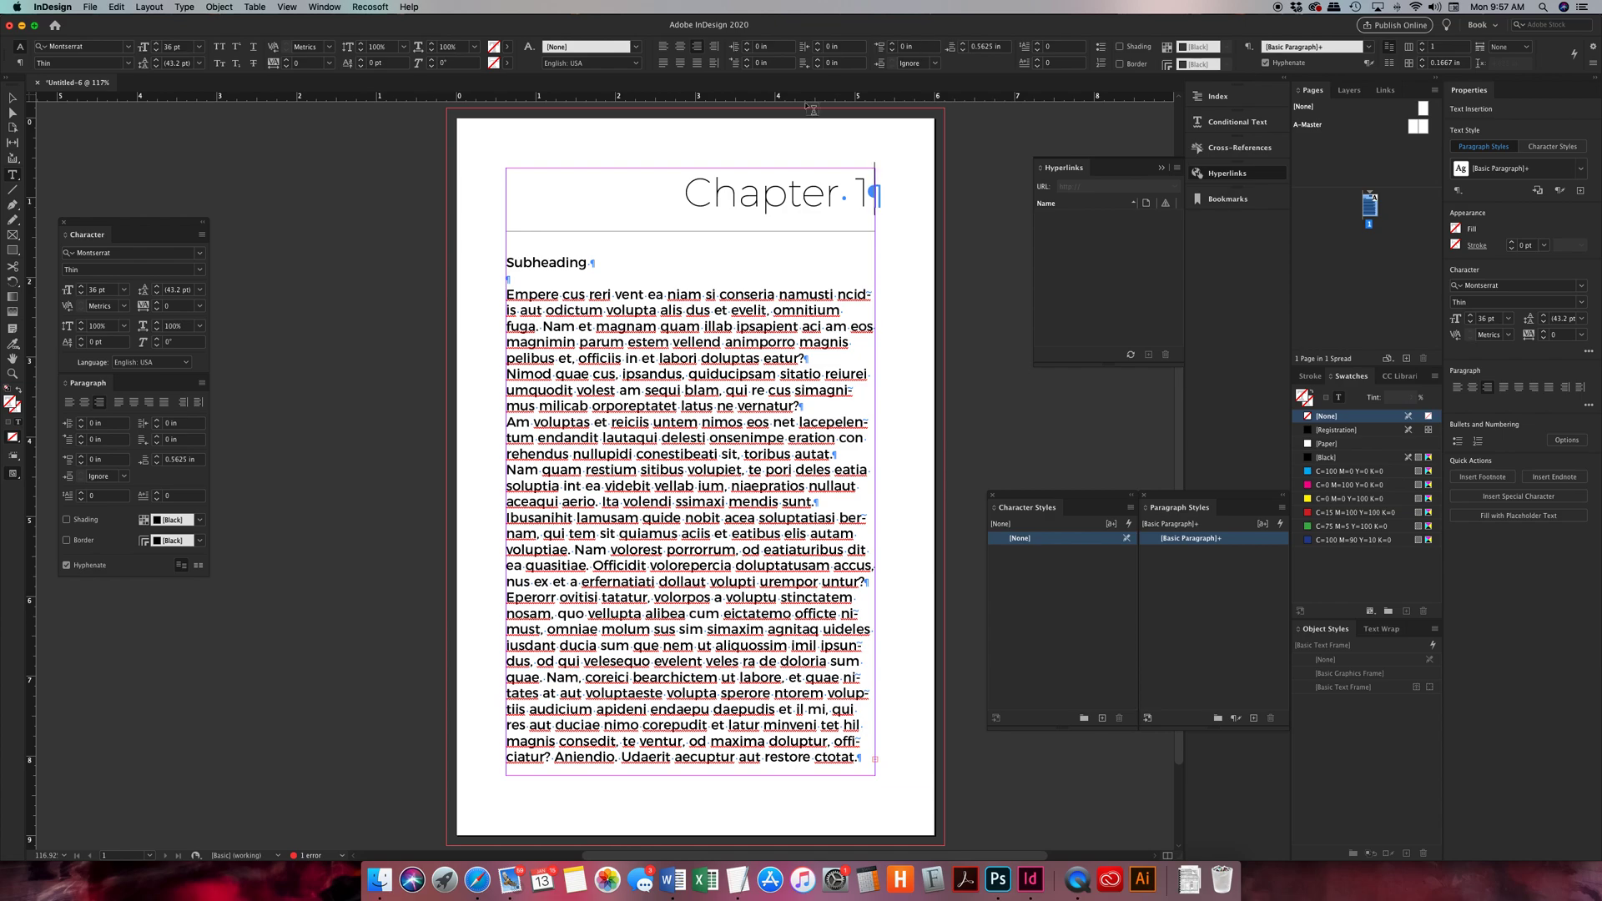
left_click(546, 263)
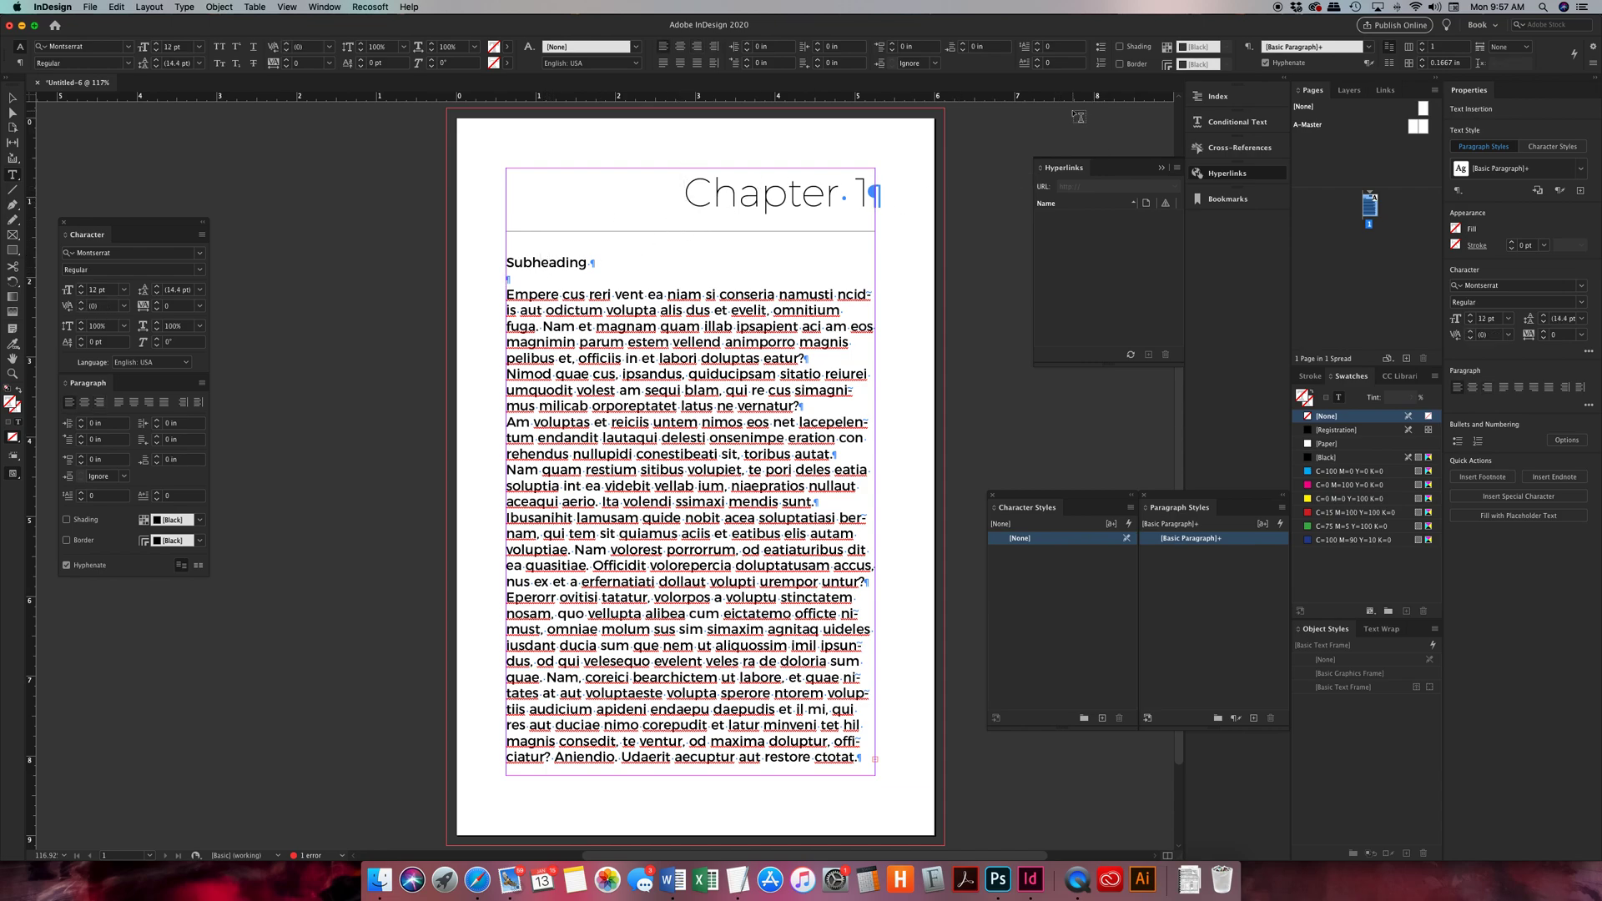
left_click(800, 178)
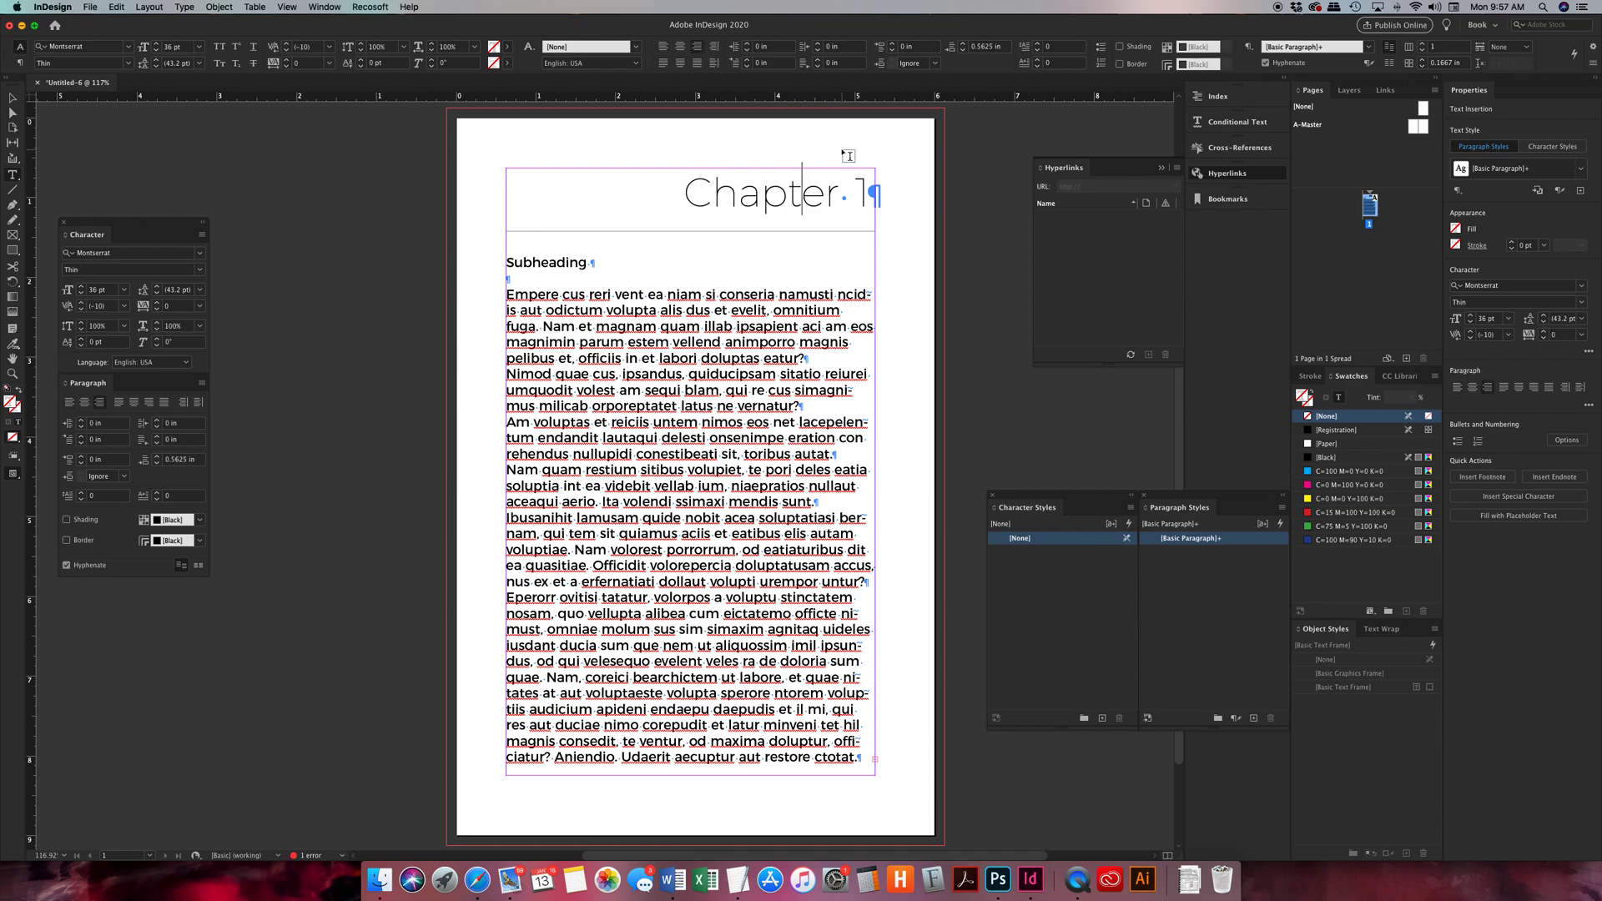
left_click(963, 44)
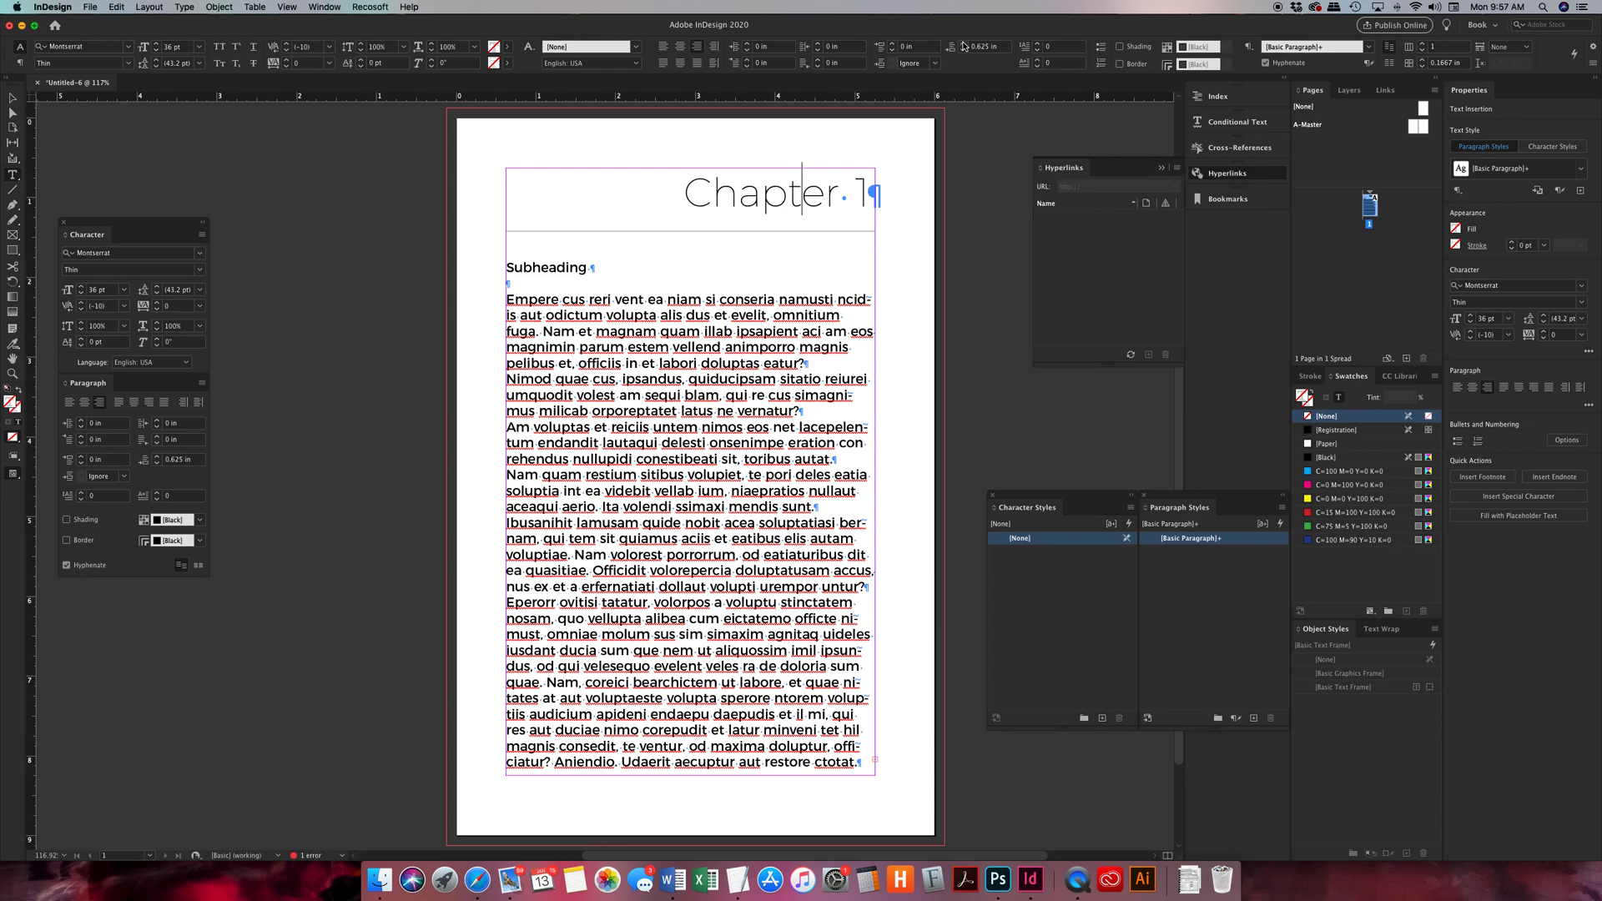
- Start a new paragraph style based on the "Chapter 1" heading's formatting and name it "Heading"
triple_click(810, 179)
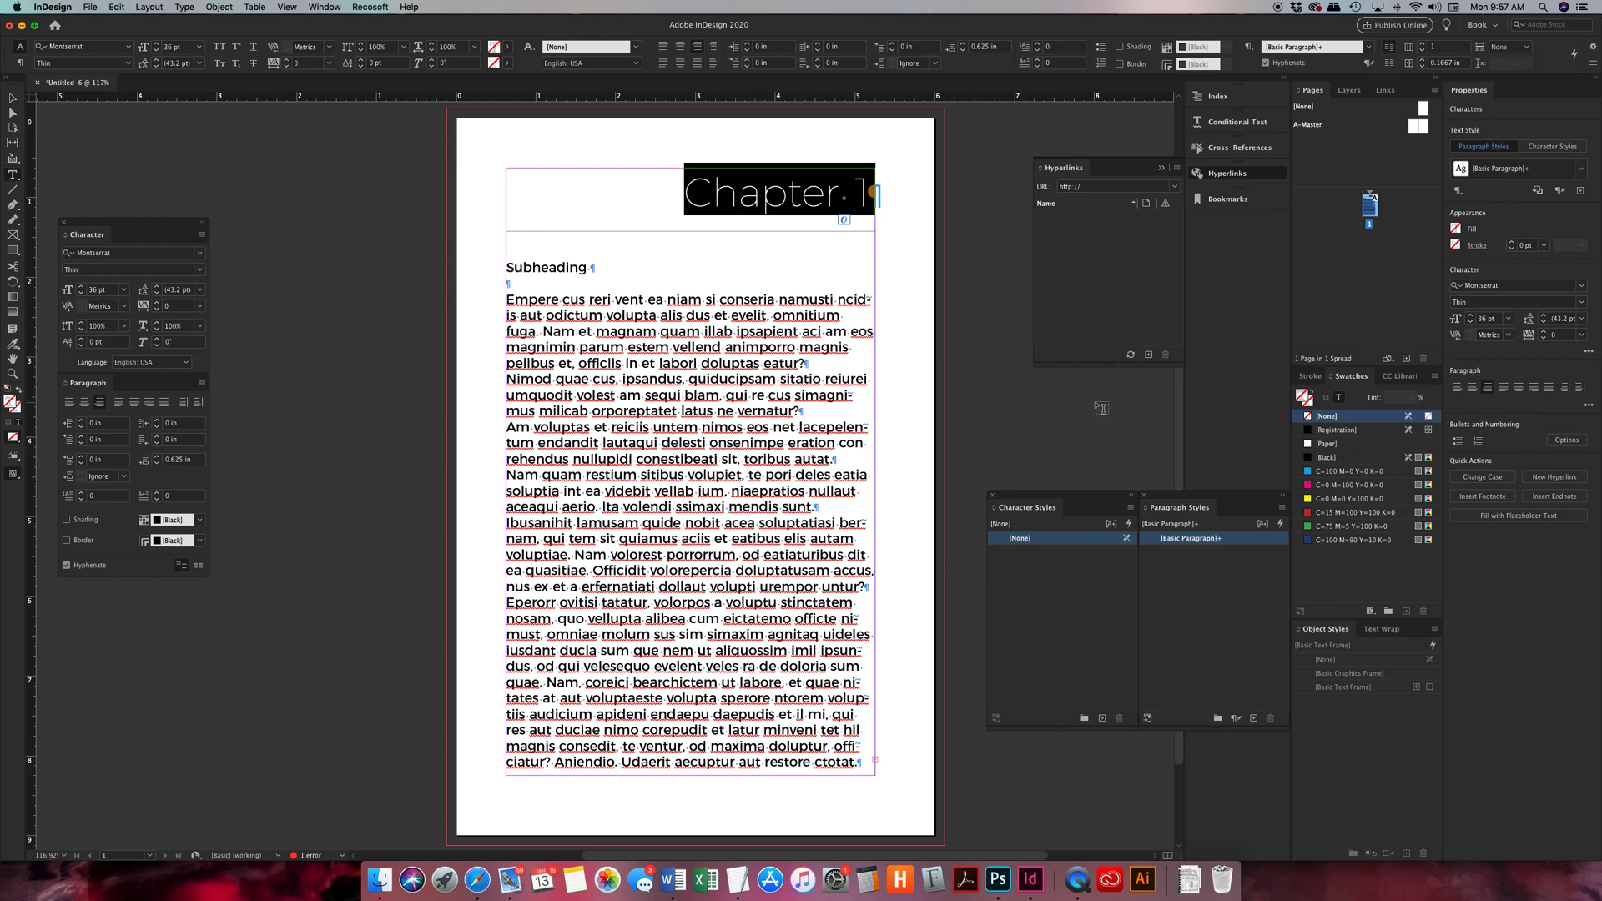
left_click(1281, 508)
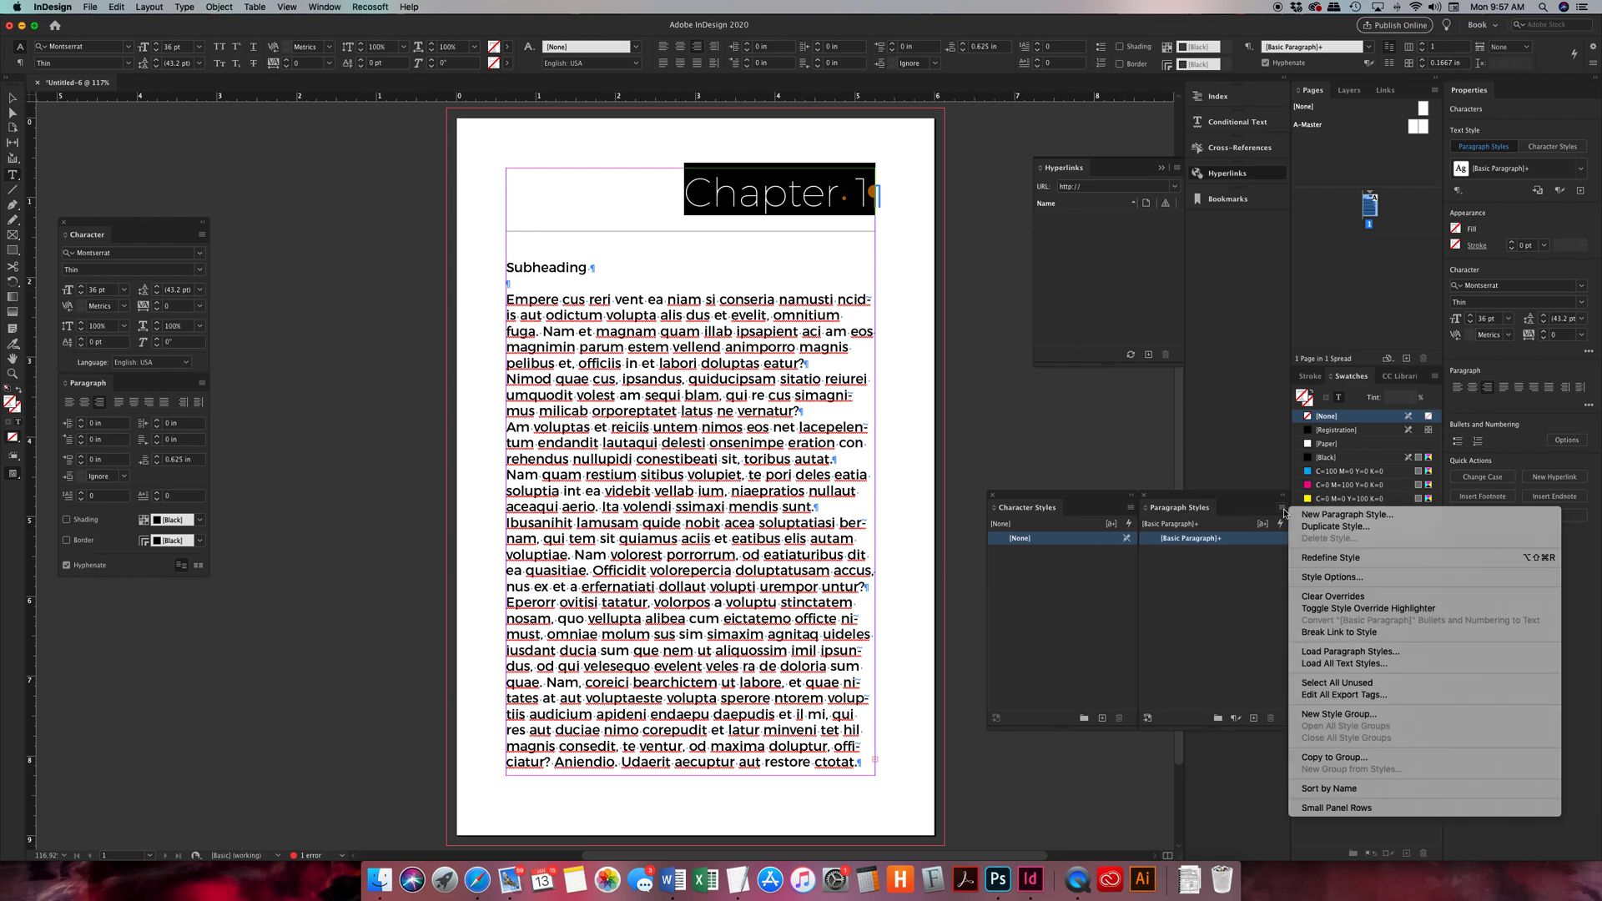
left_click(1304, 515)
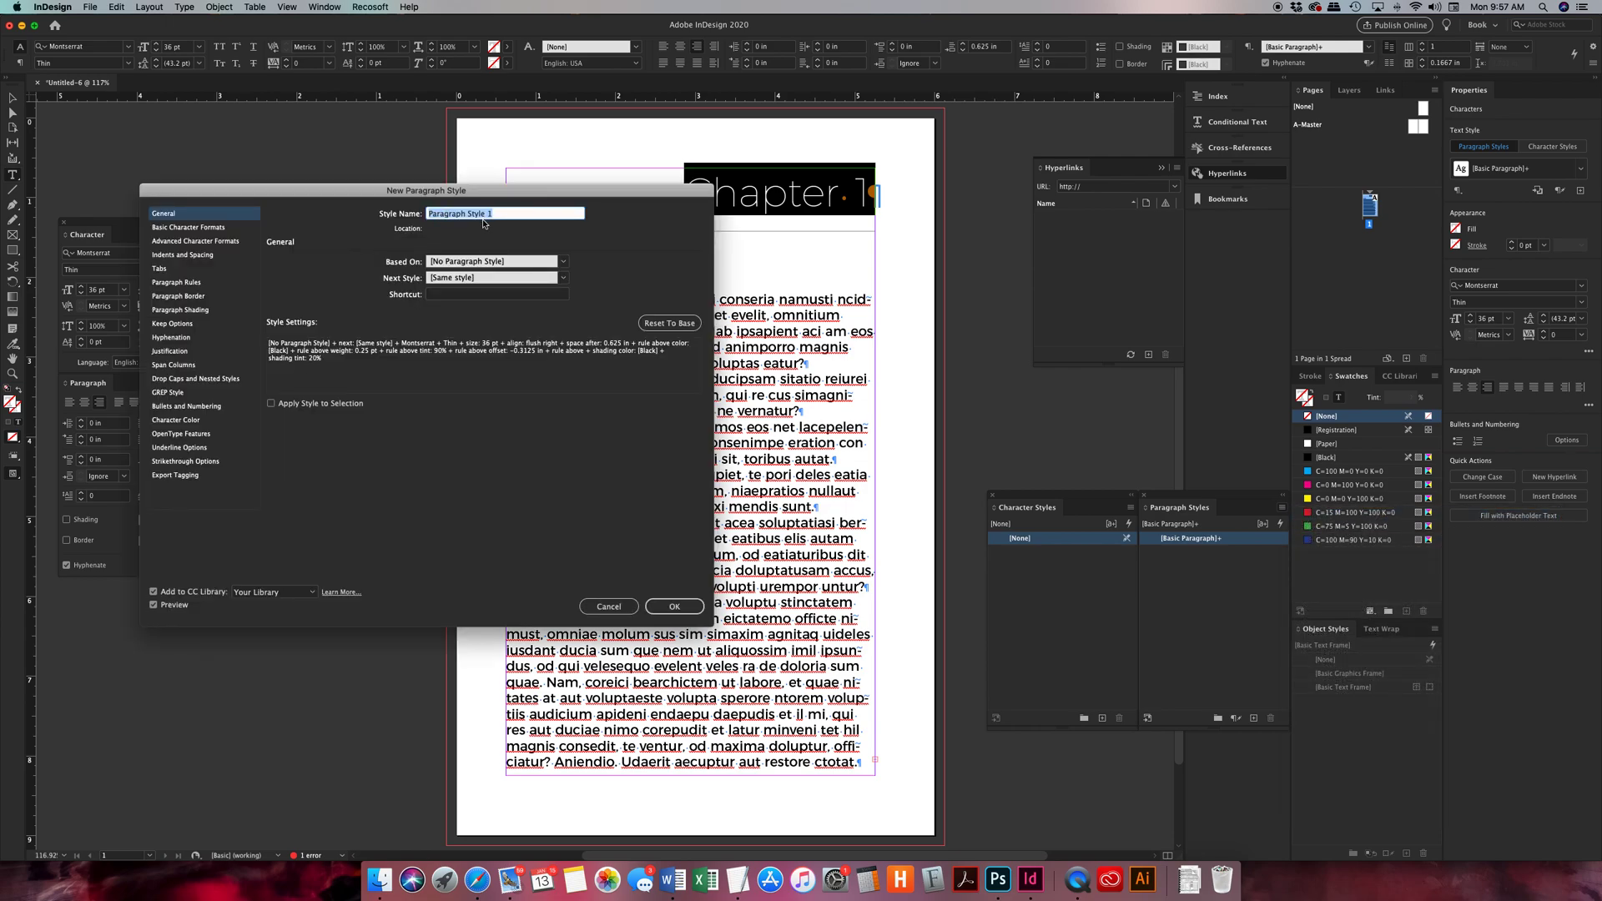
type("Heading")
left_click_drag(347, 194, 684, 254)
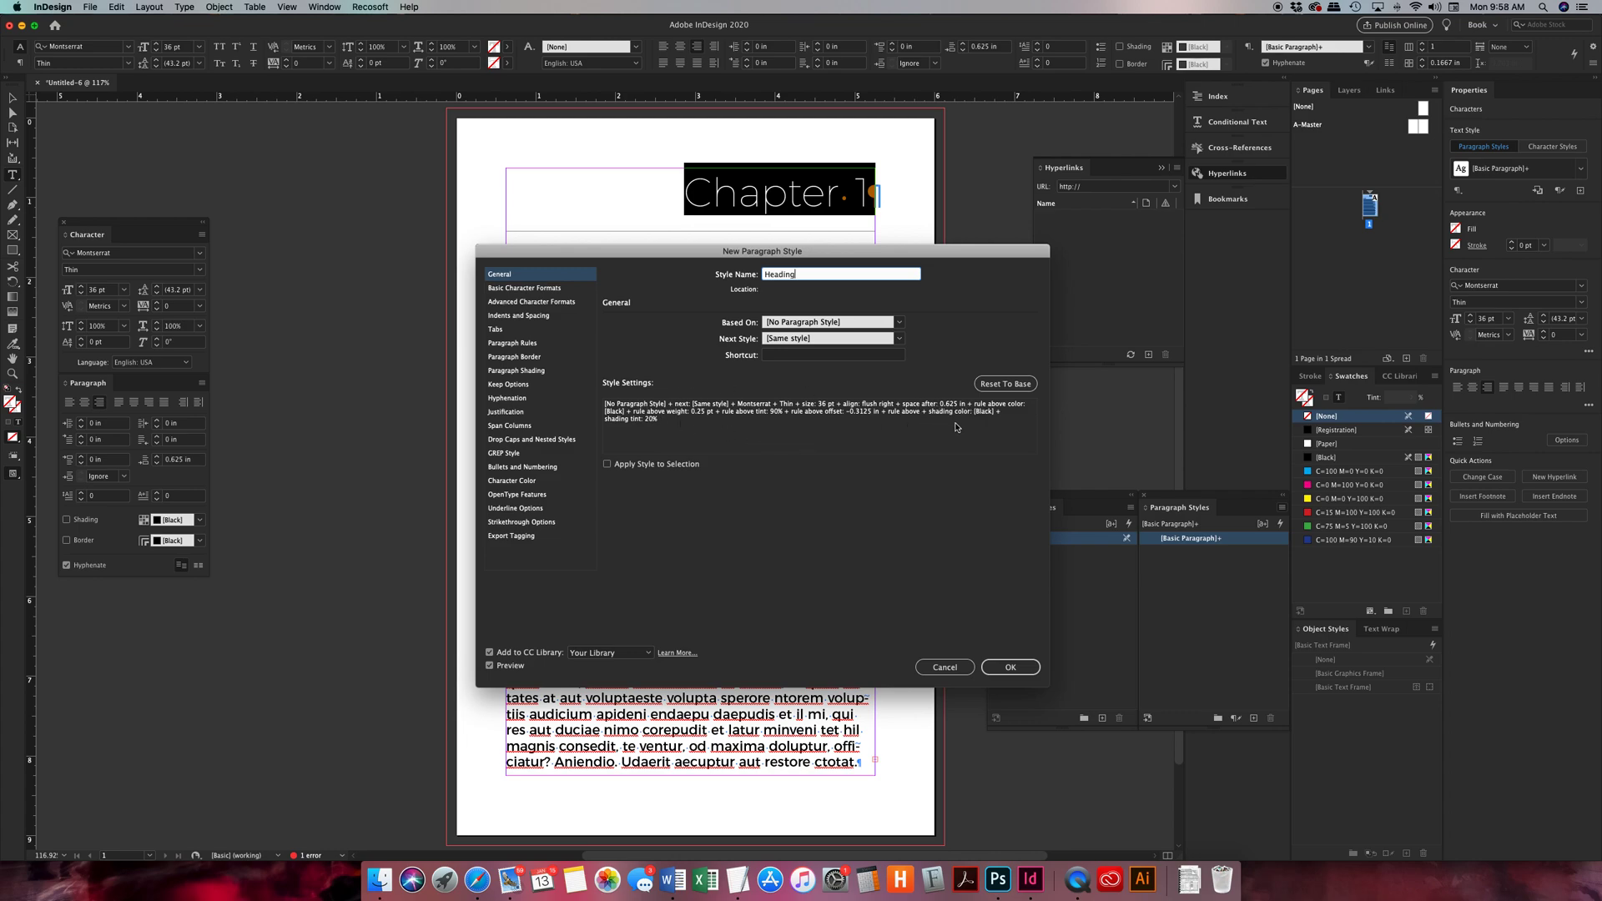
- Set the language of the "Heading" paragraph style to English: Canadian
left_click(551, 290)
left_click(542, 303)
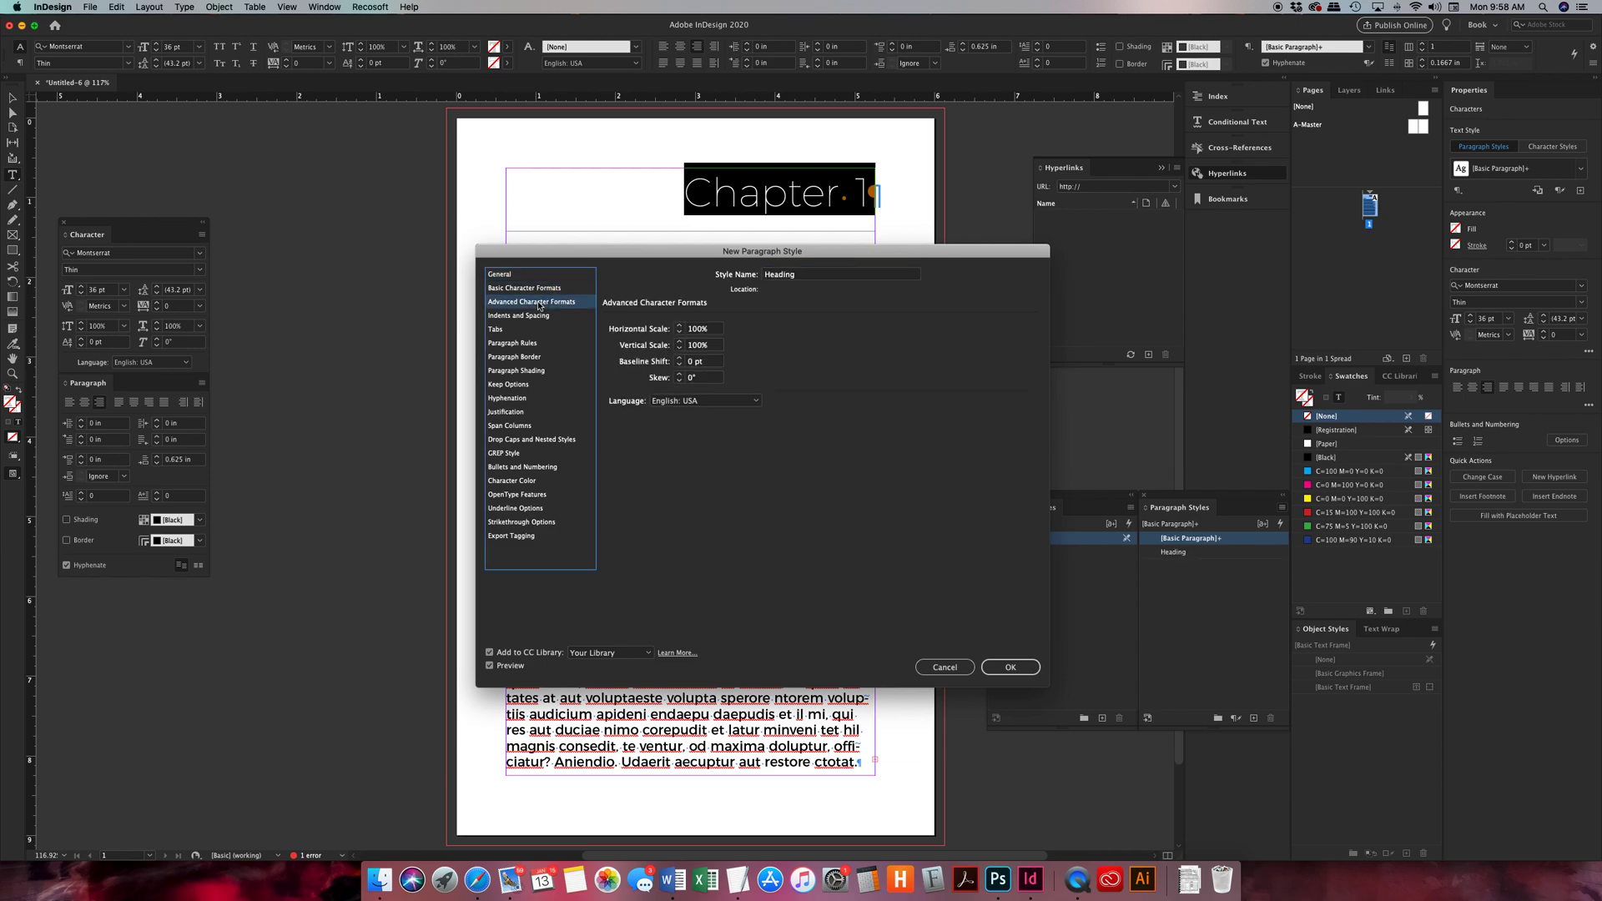
left_click(659, 402)
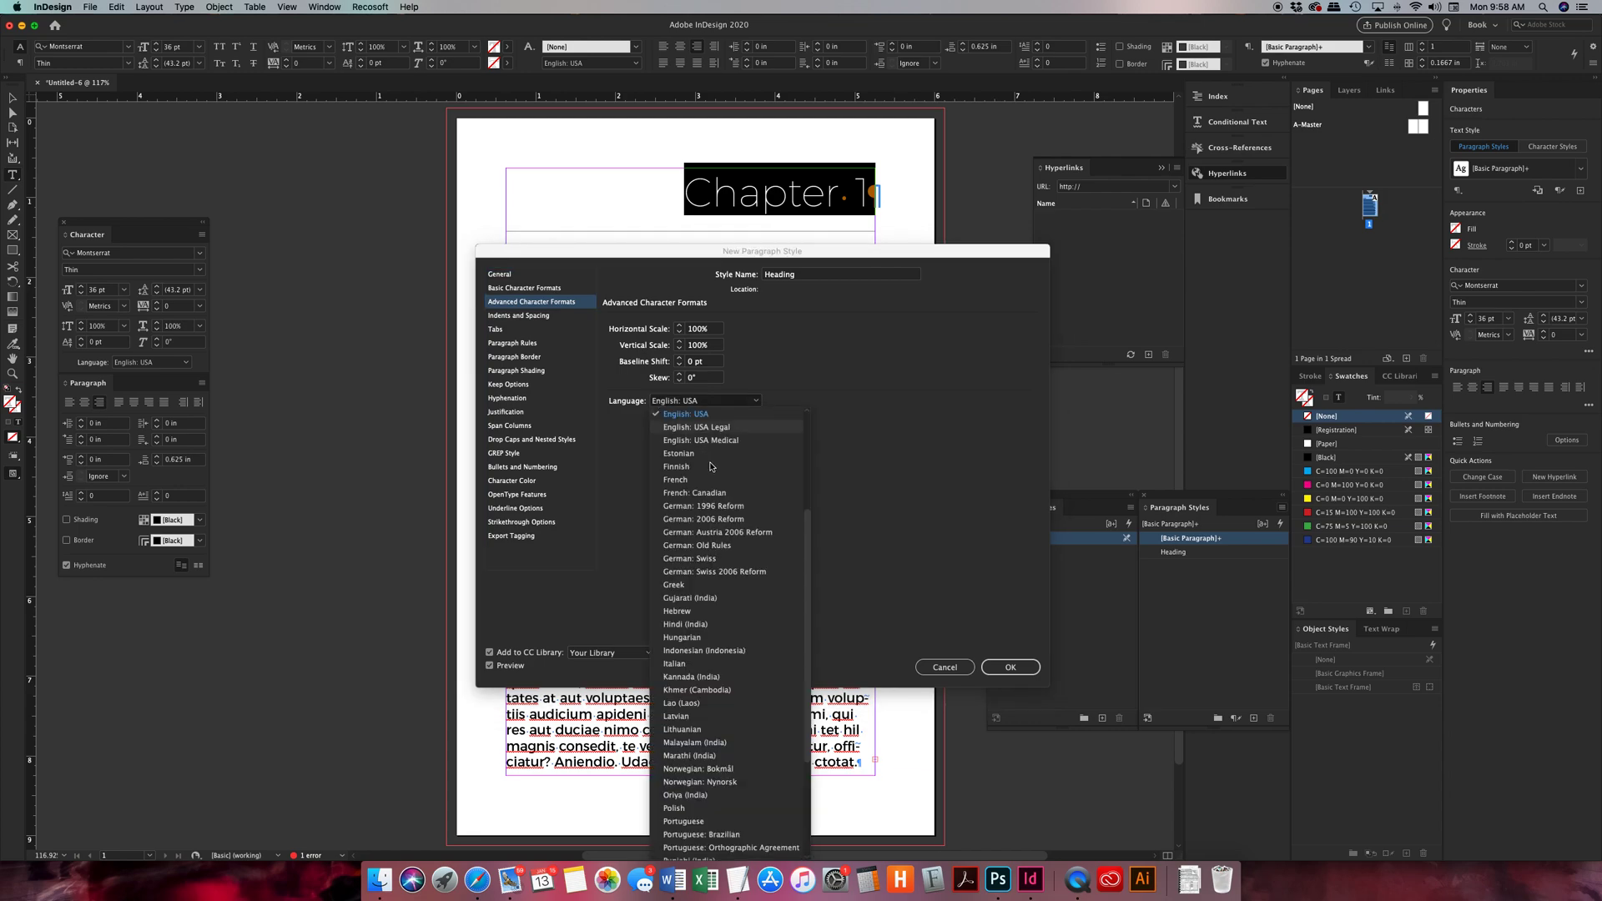
scroll(709, 517, "up", 5)
left_click(710, 525)
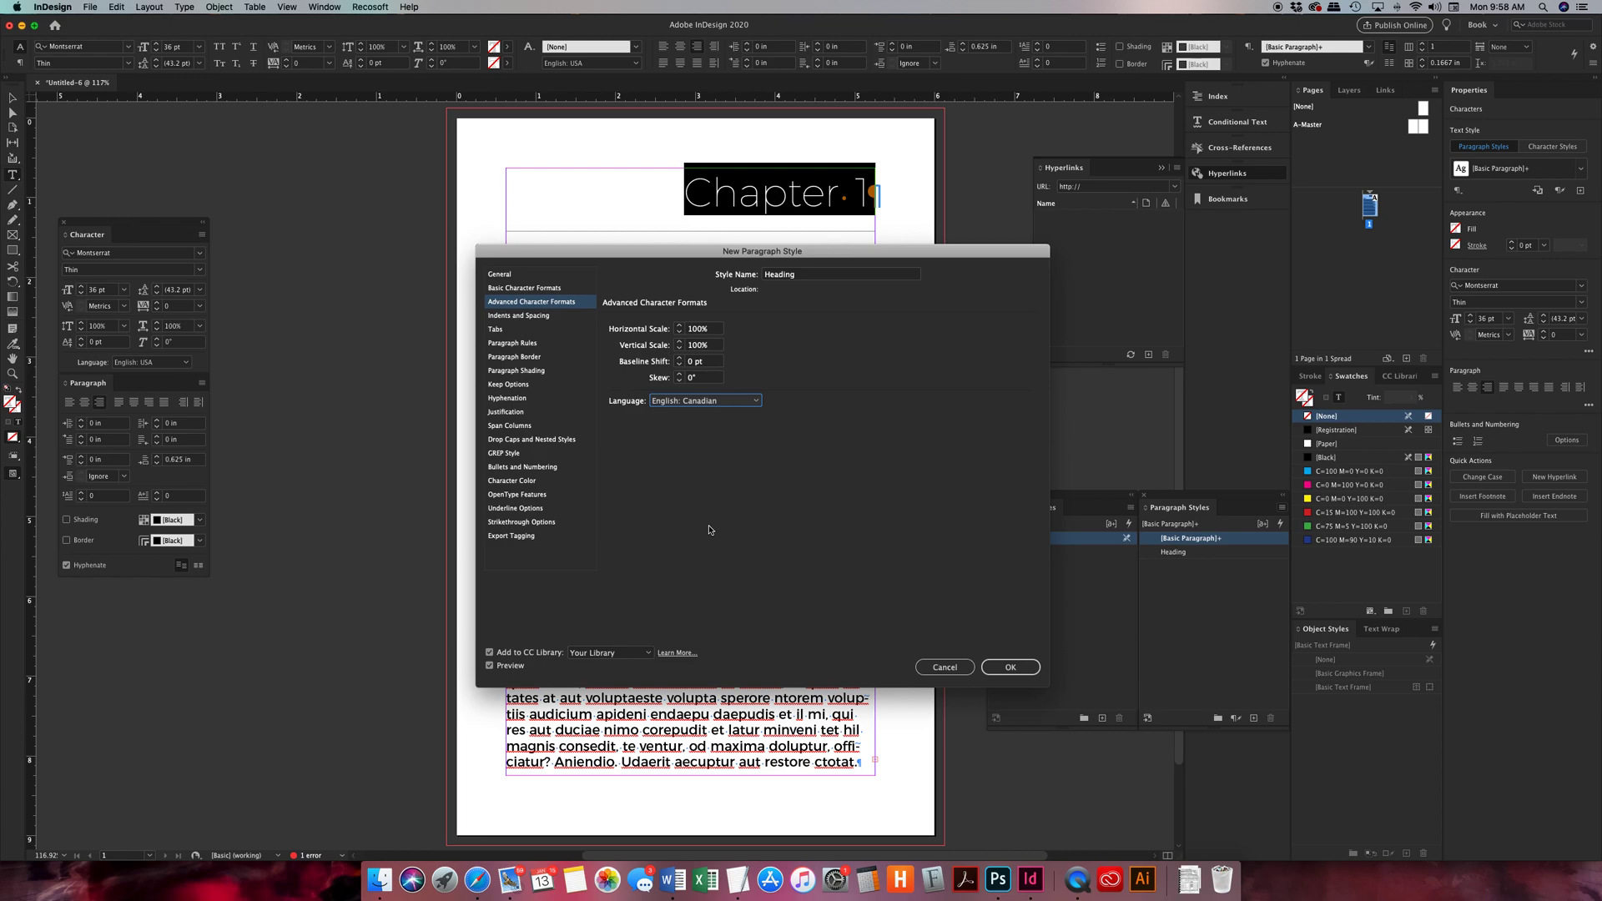
- Turn off hyphenation in the "Heading" paragraph style and save the style
left_click(523, 316)
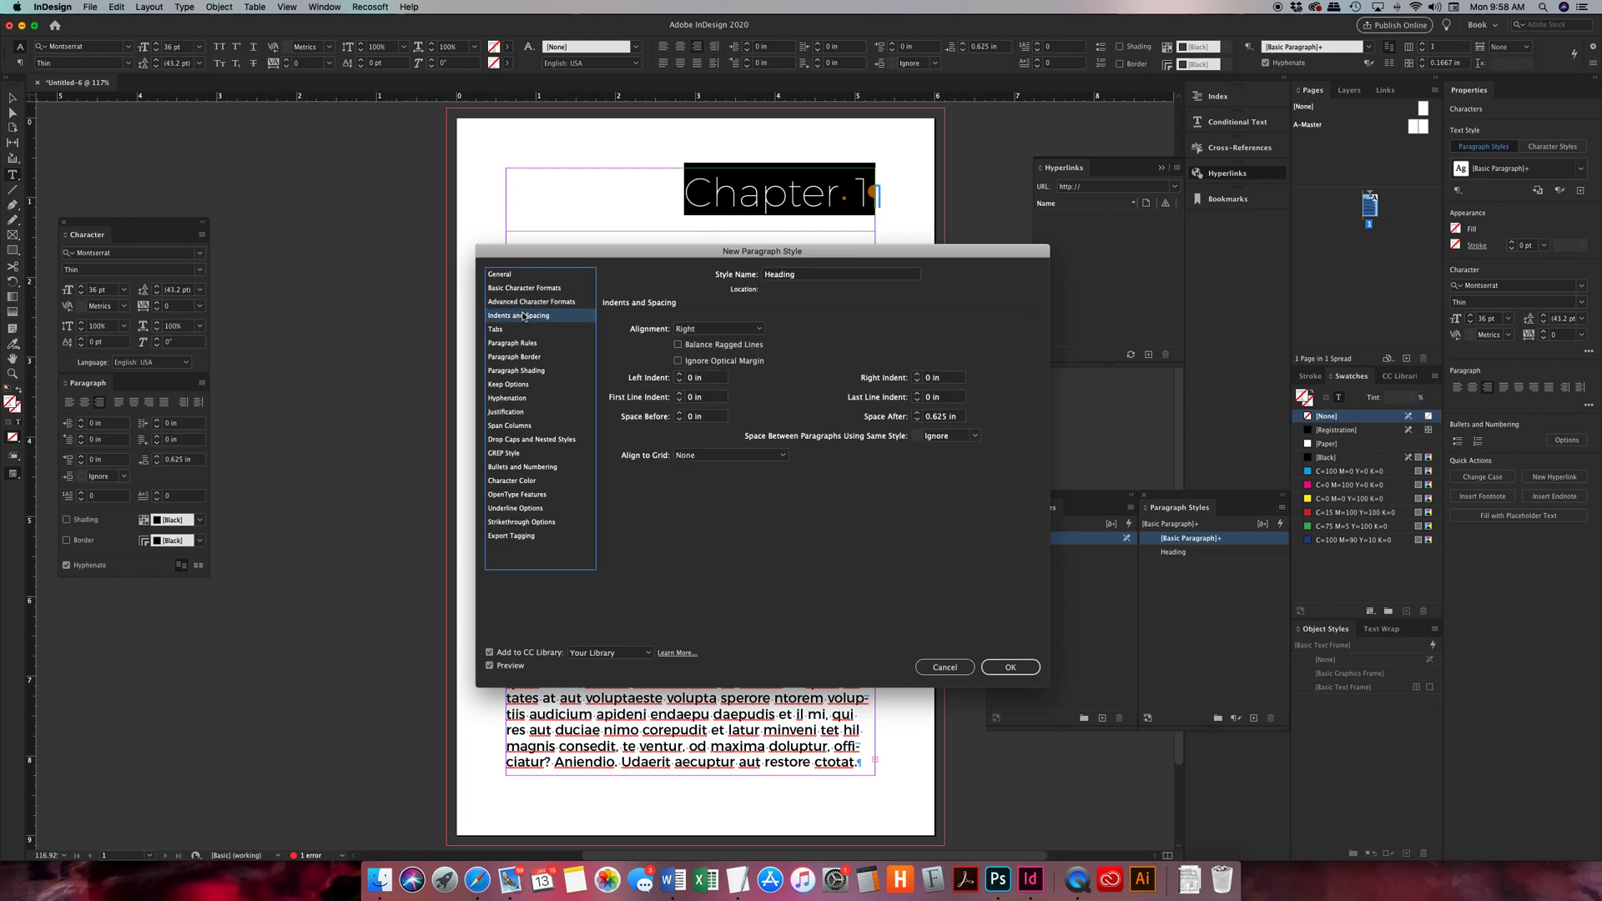
left_click(505, 330)
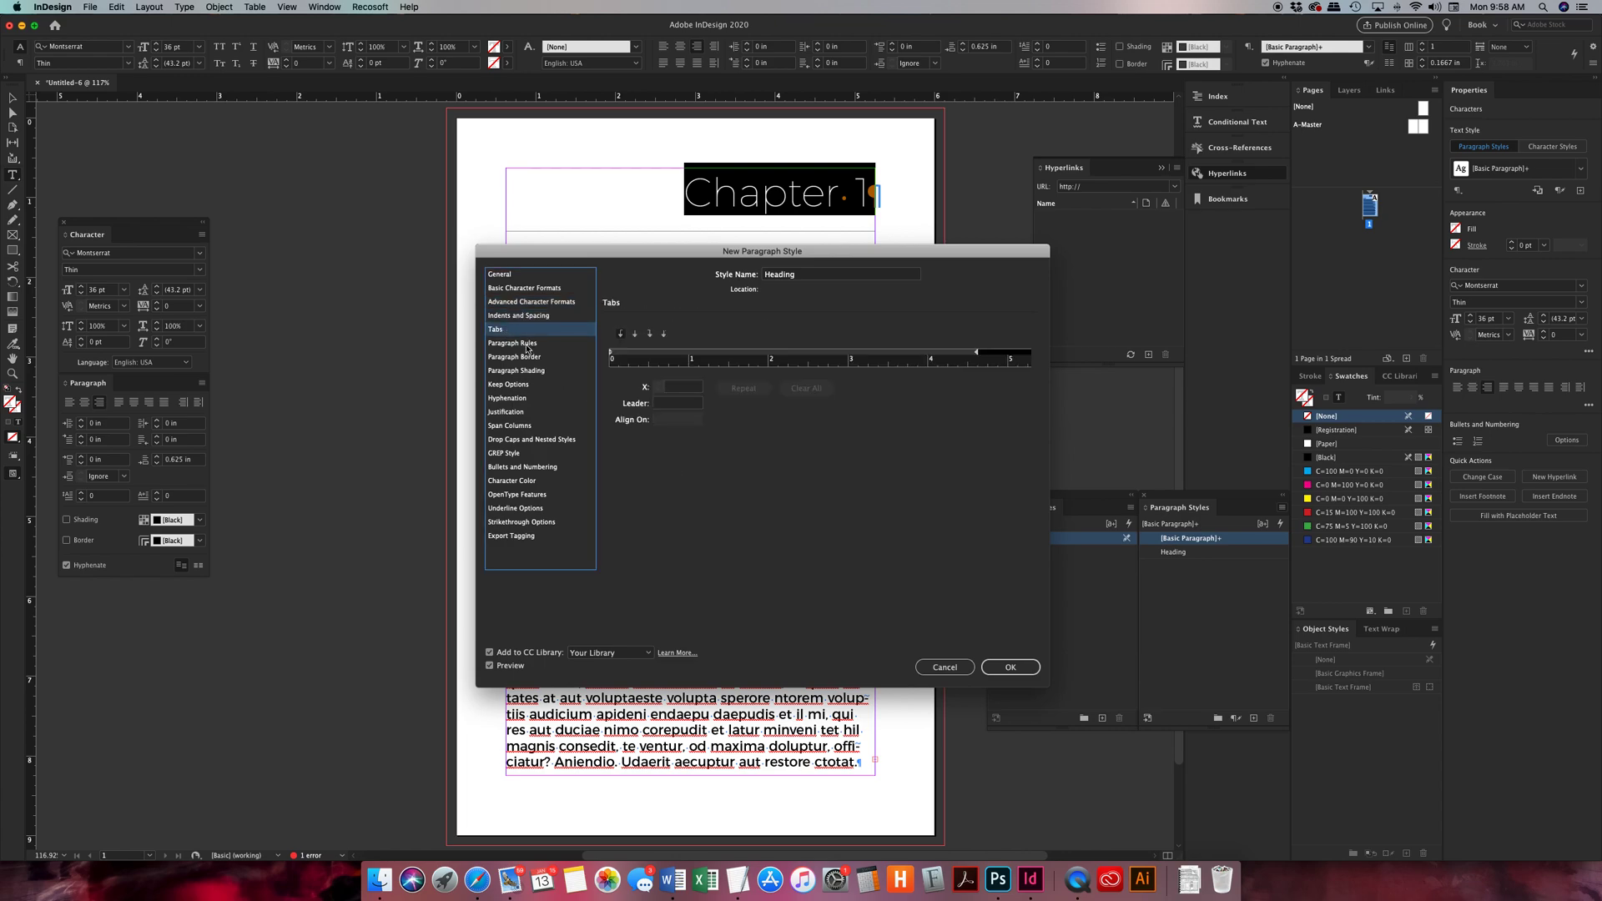
left_click(527, 344)
left_click(528, 357)
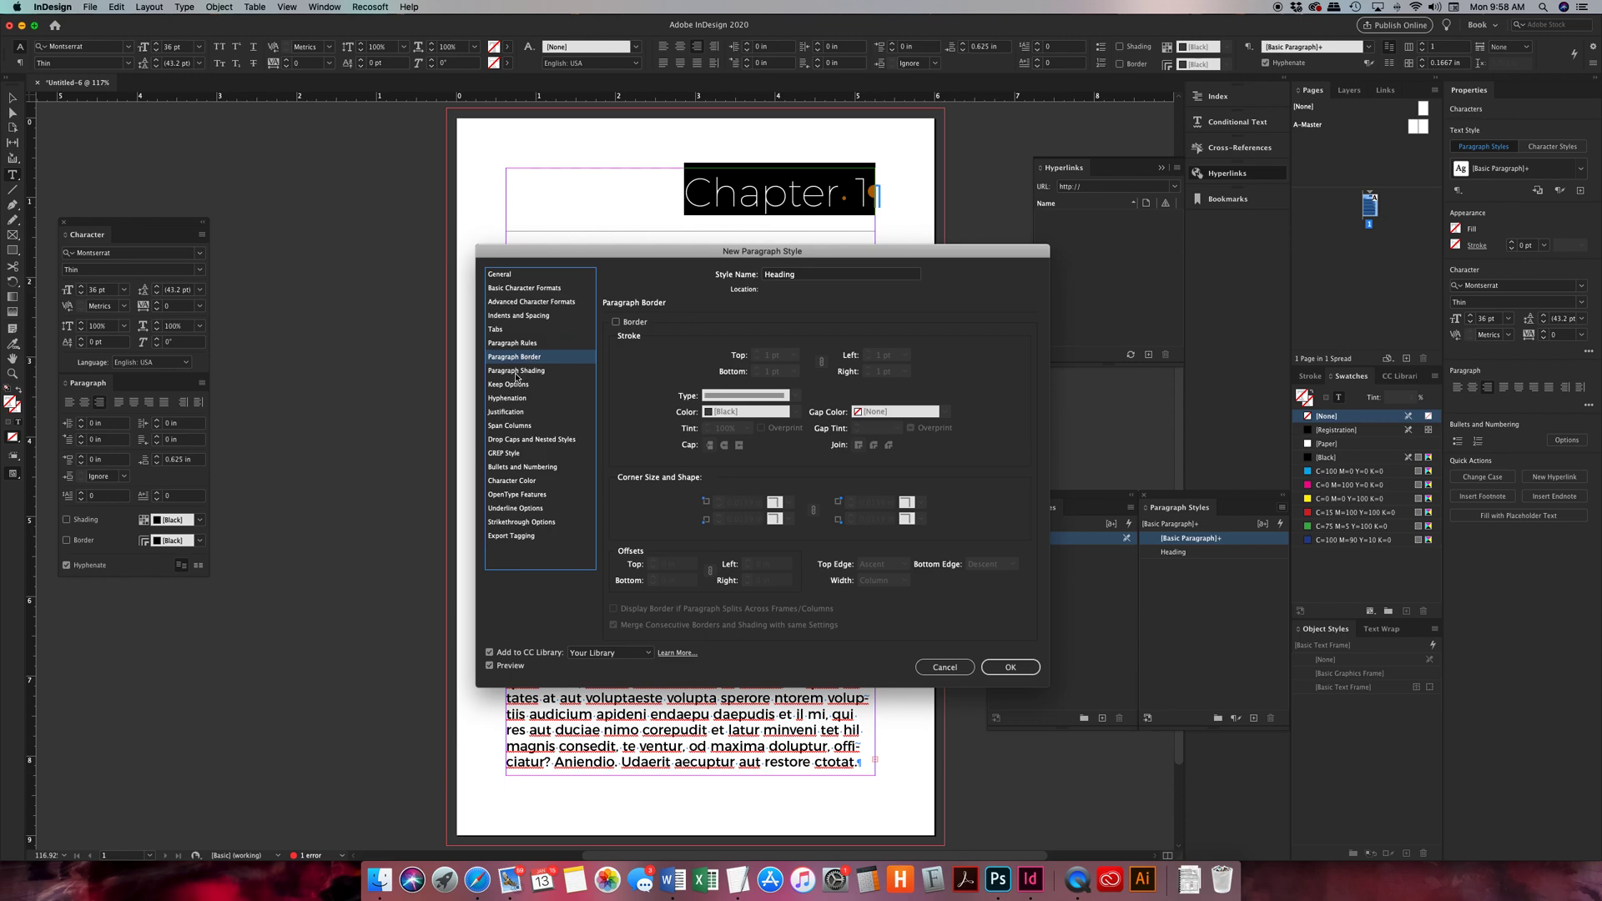
left_click(517, 372)
left_click(509, 385)
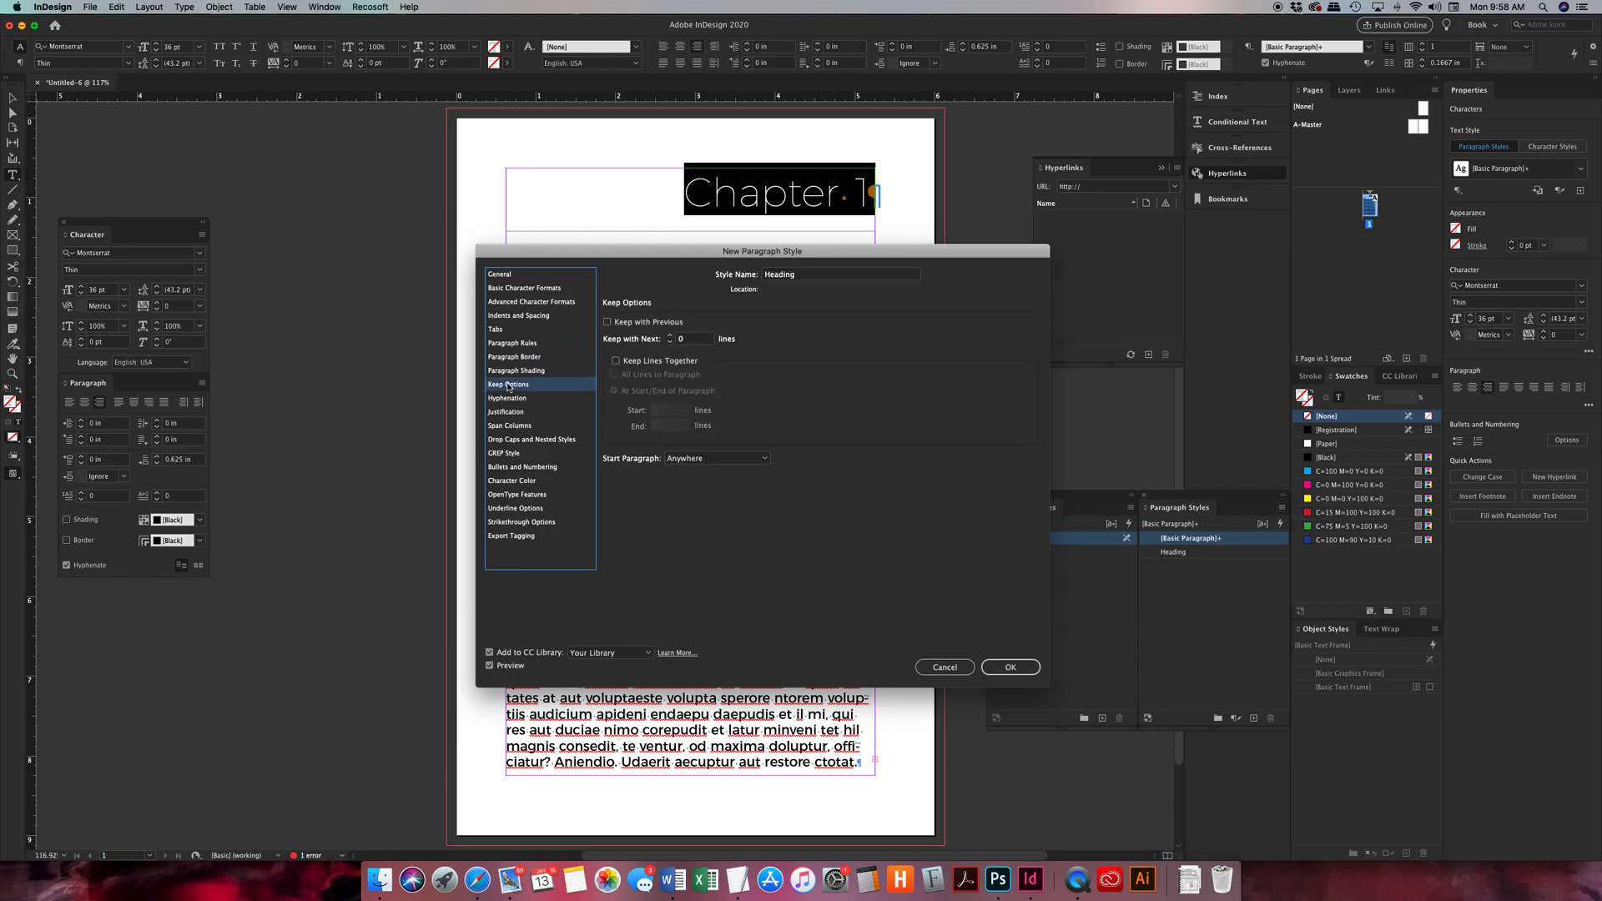
left_click(510, 400)
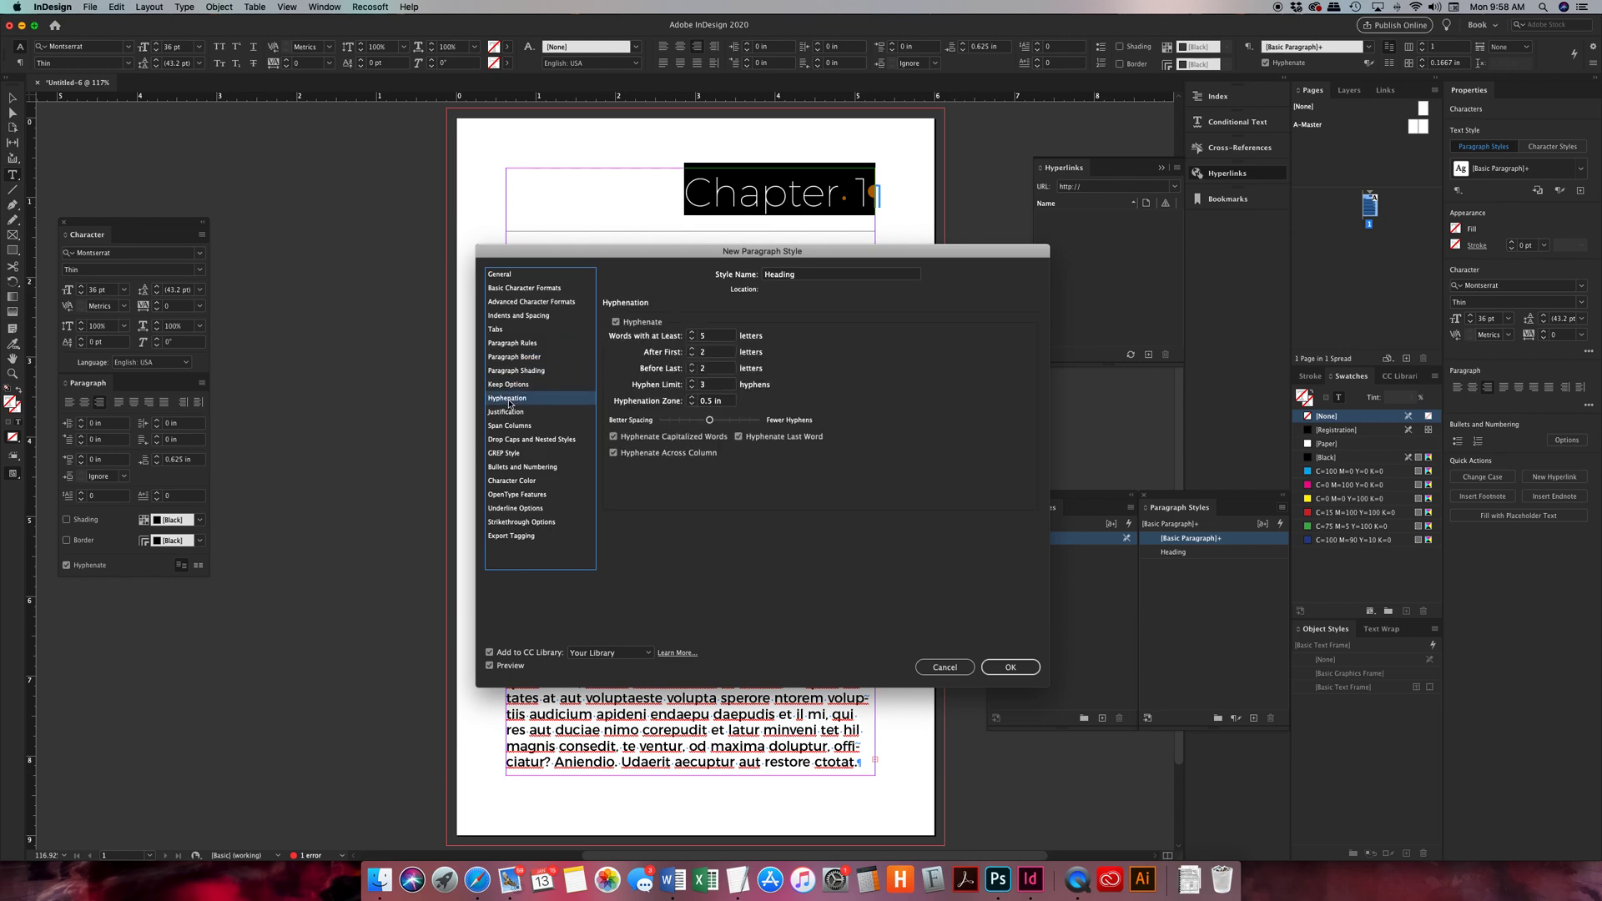
left_click(621, 323)
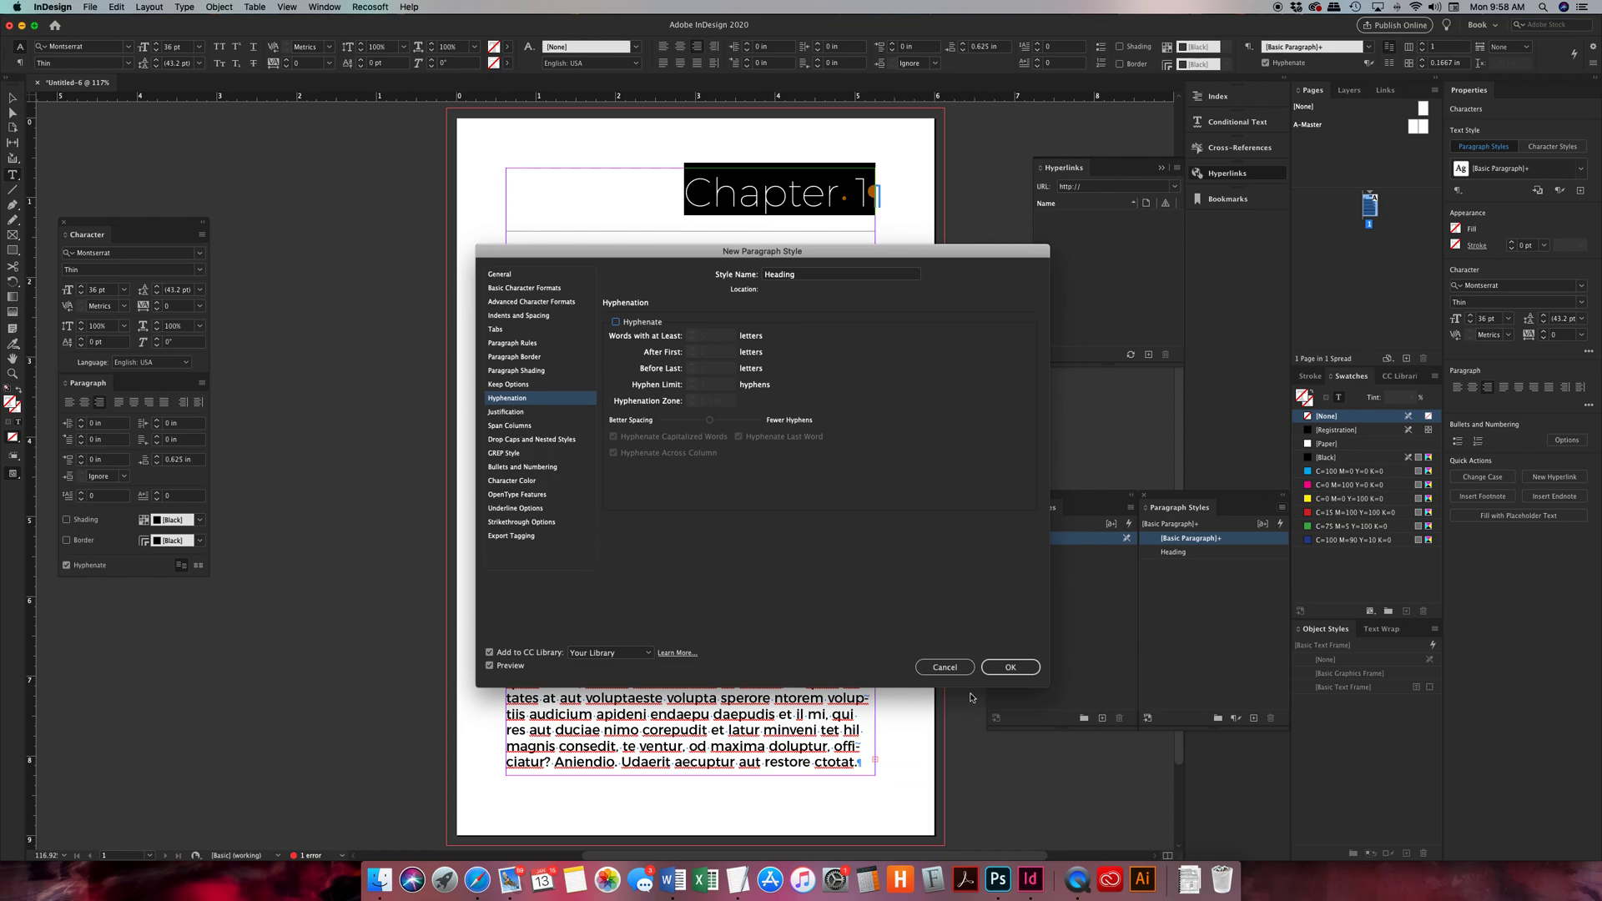
left_click(998, 672)
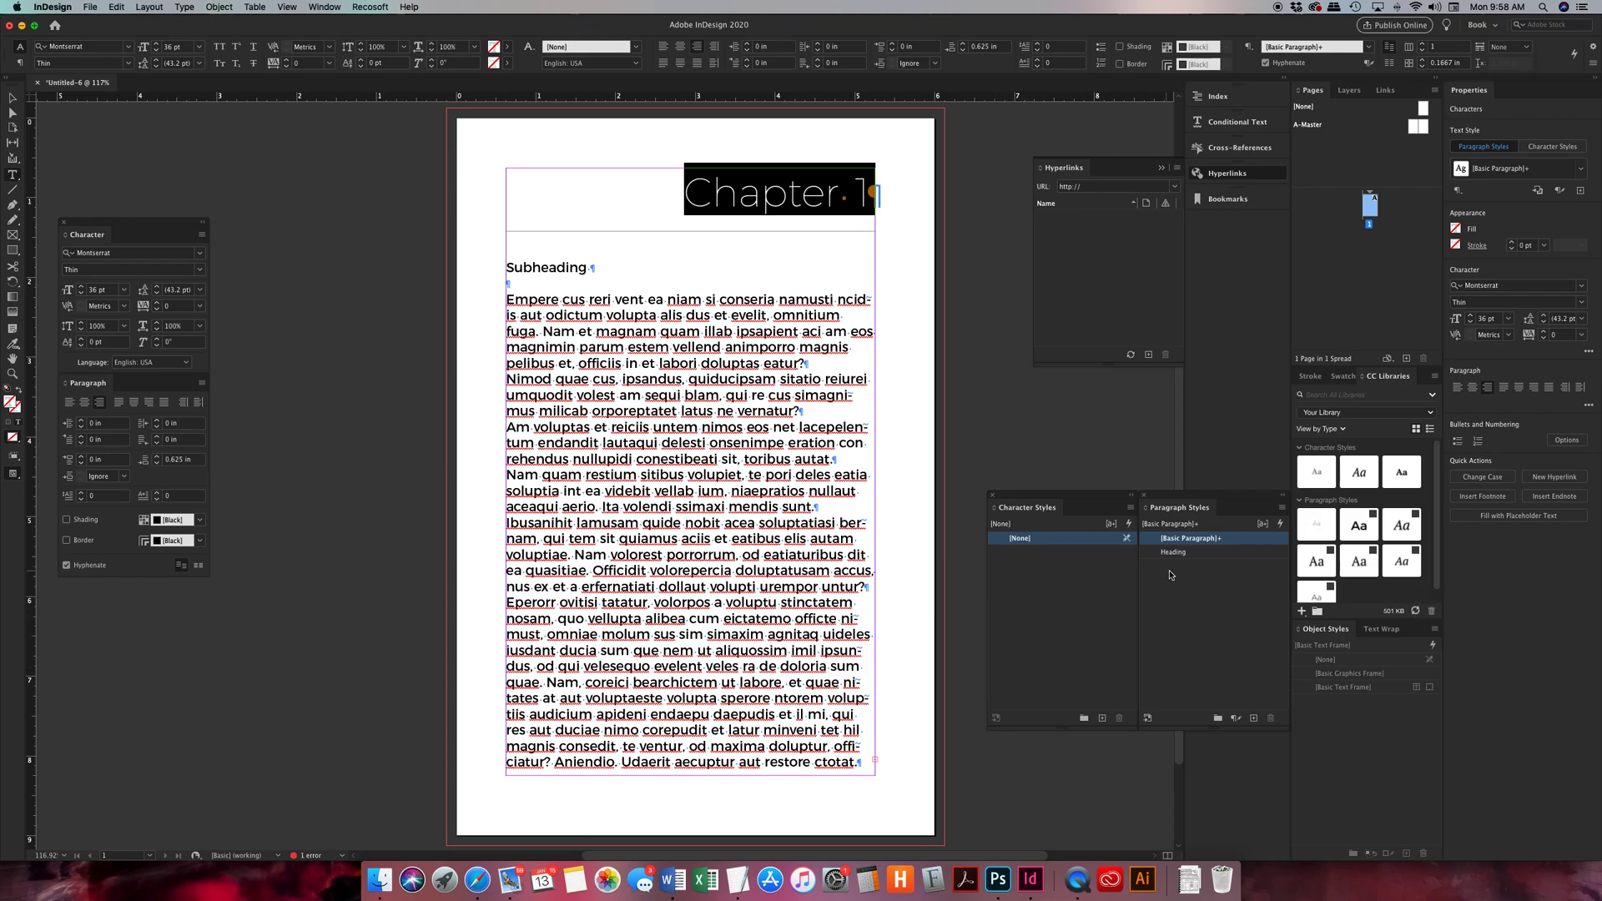
- Apply the "Heading" paragraph style to the selected "Chapter 1" line
left_click(1176, 553)
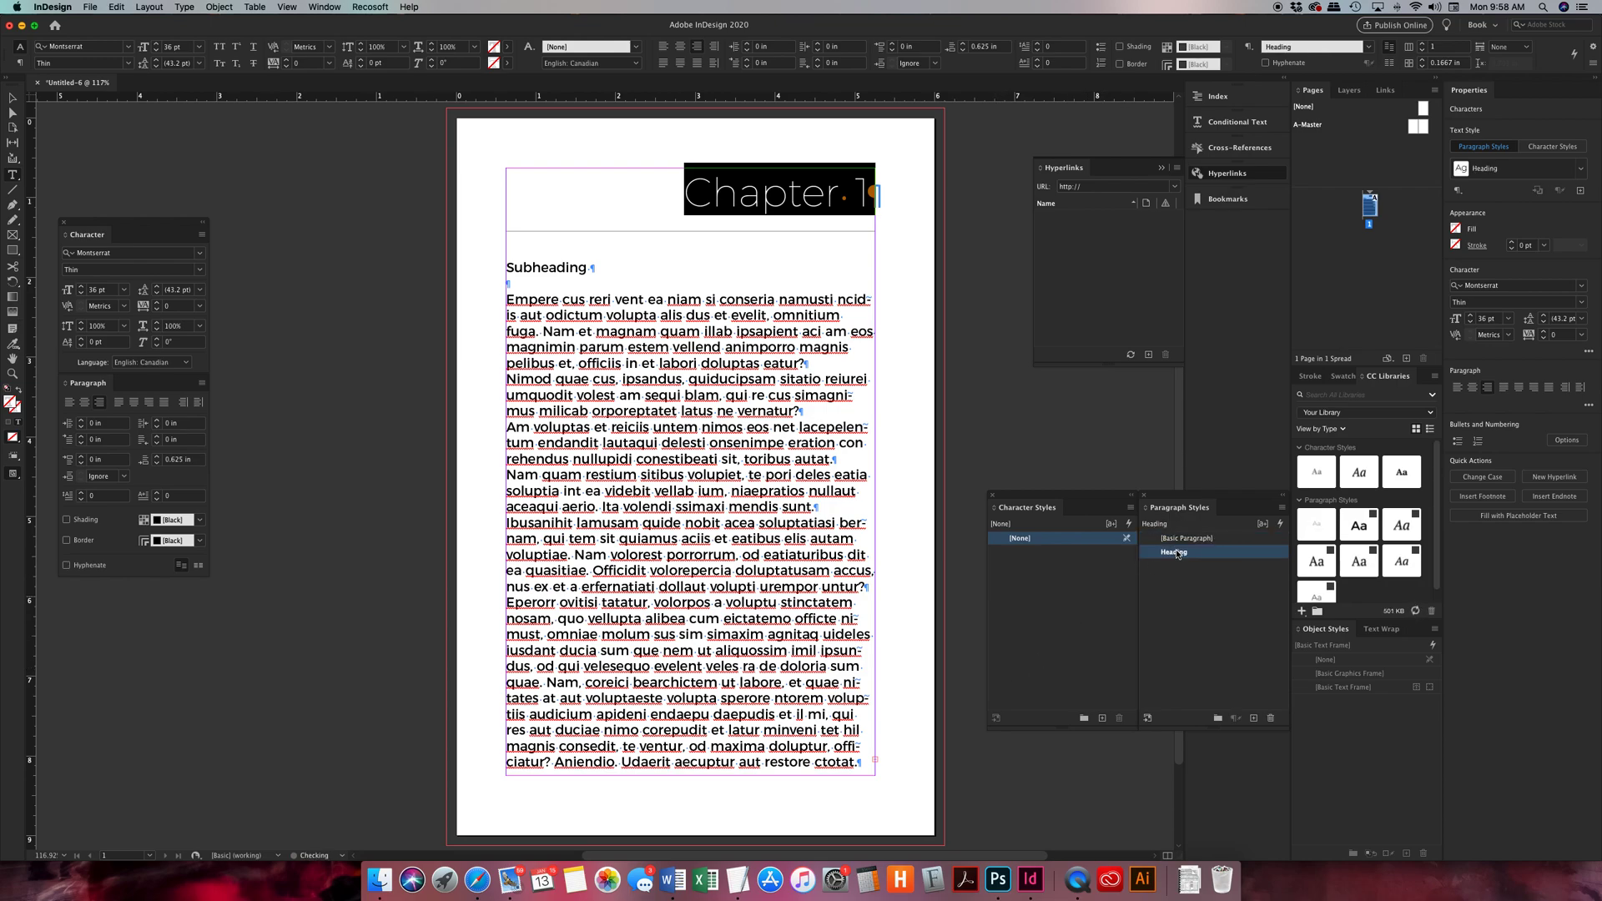
- Try the "Heading" paragraph style on the "Subheading" line and undo it
left_click_drag(508, 267, 594, 269)
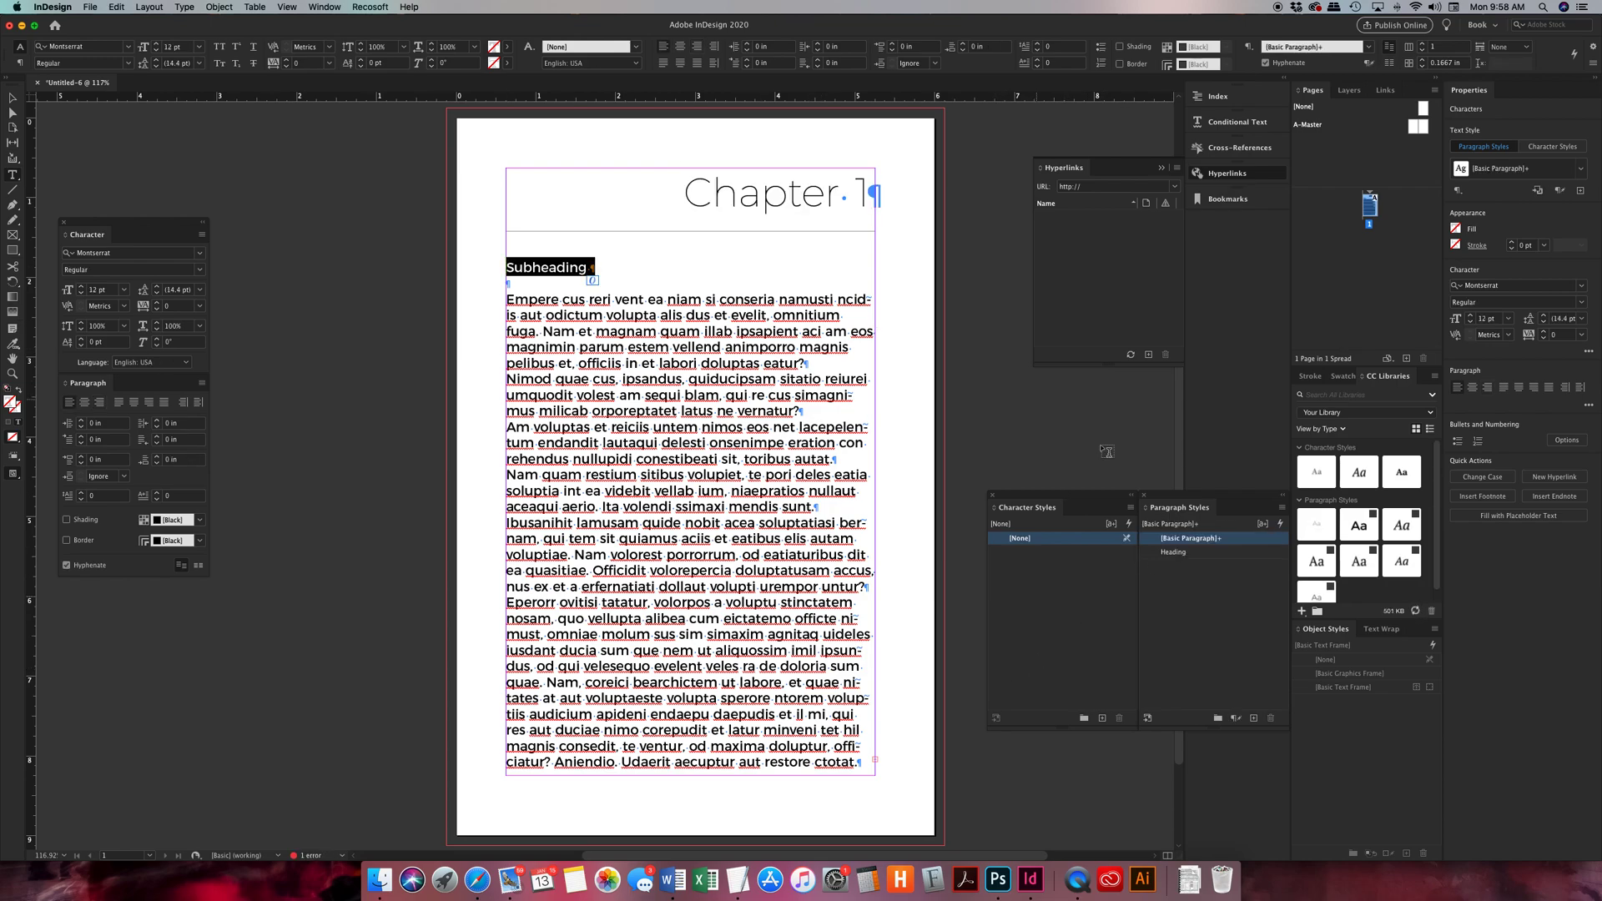
left_click(1177, 553)
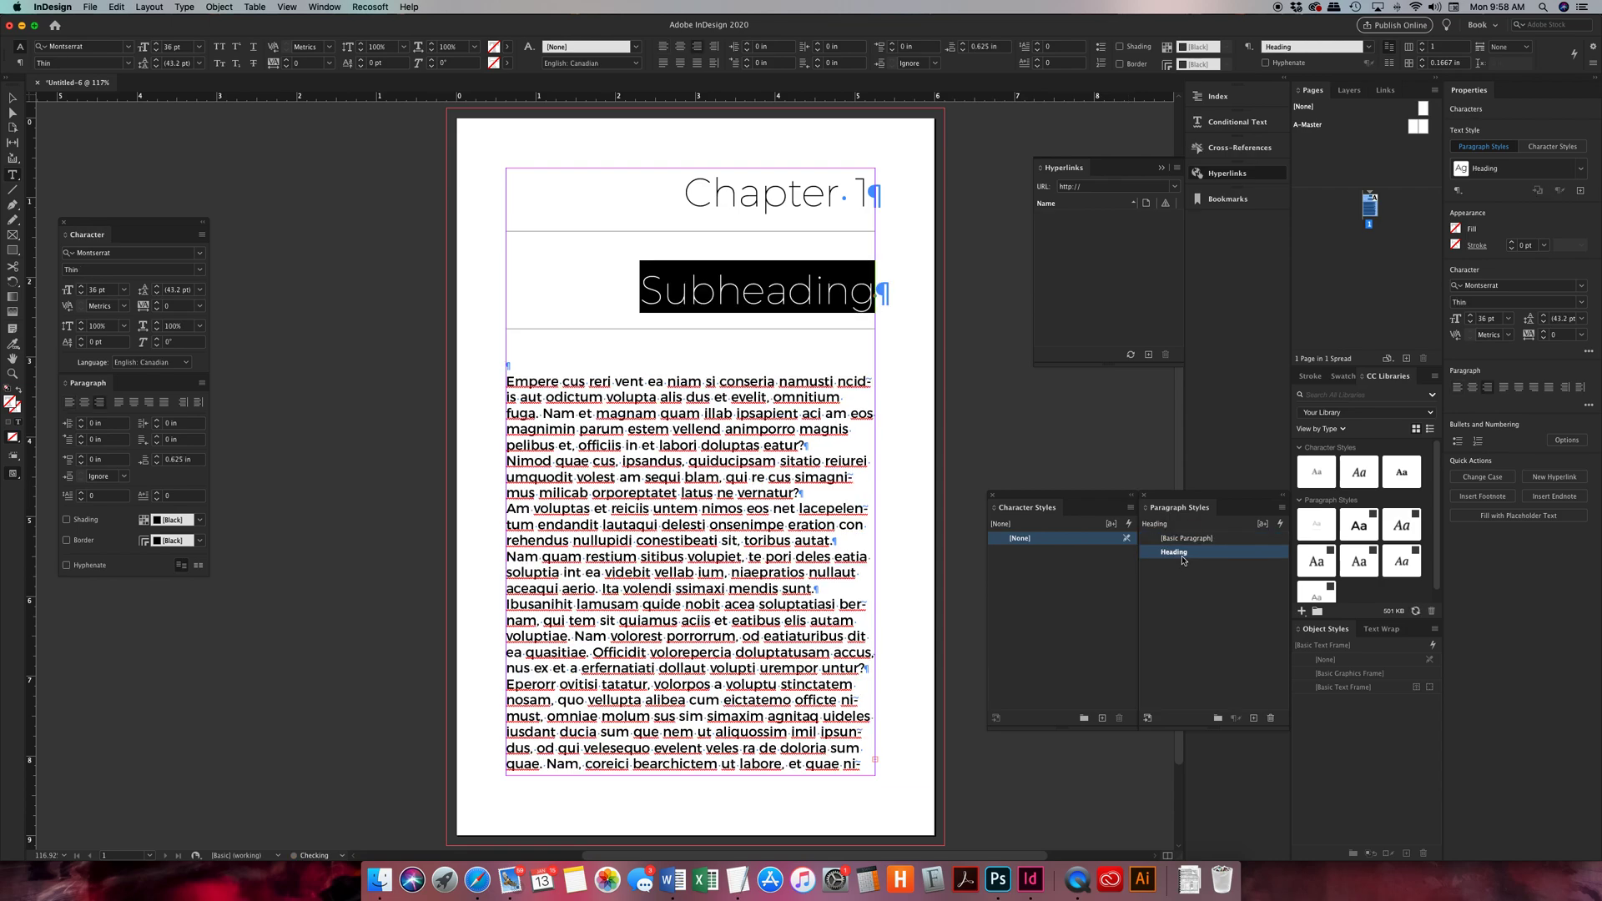
left_click(720, 281)
key("super+z")
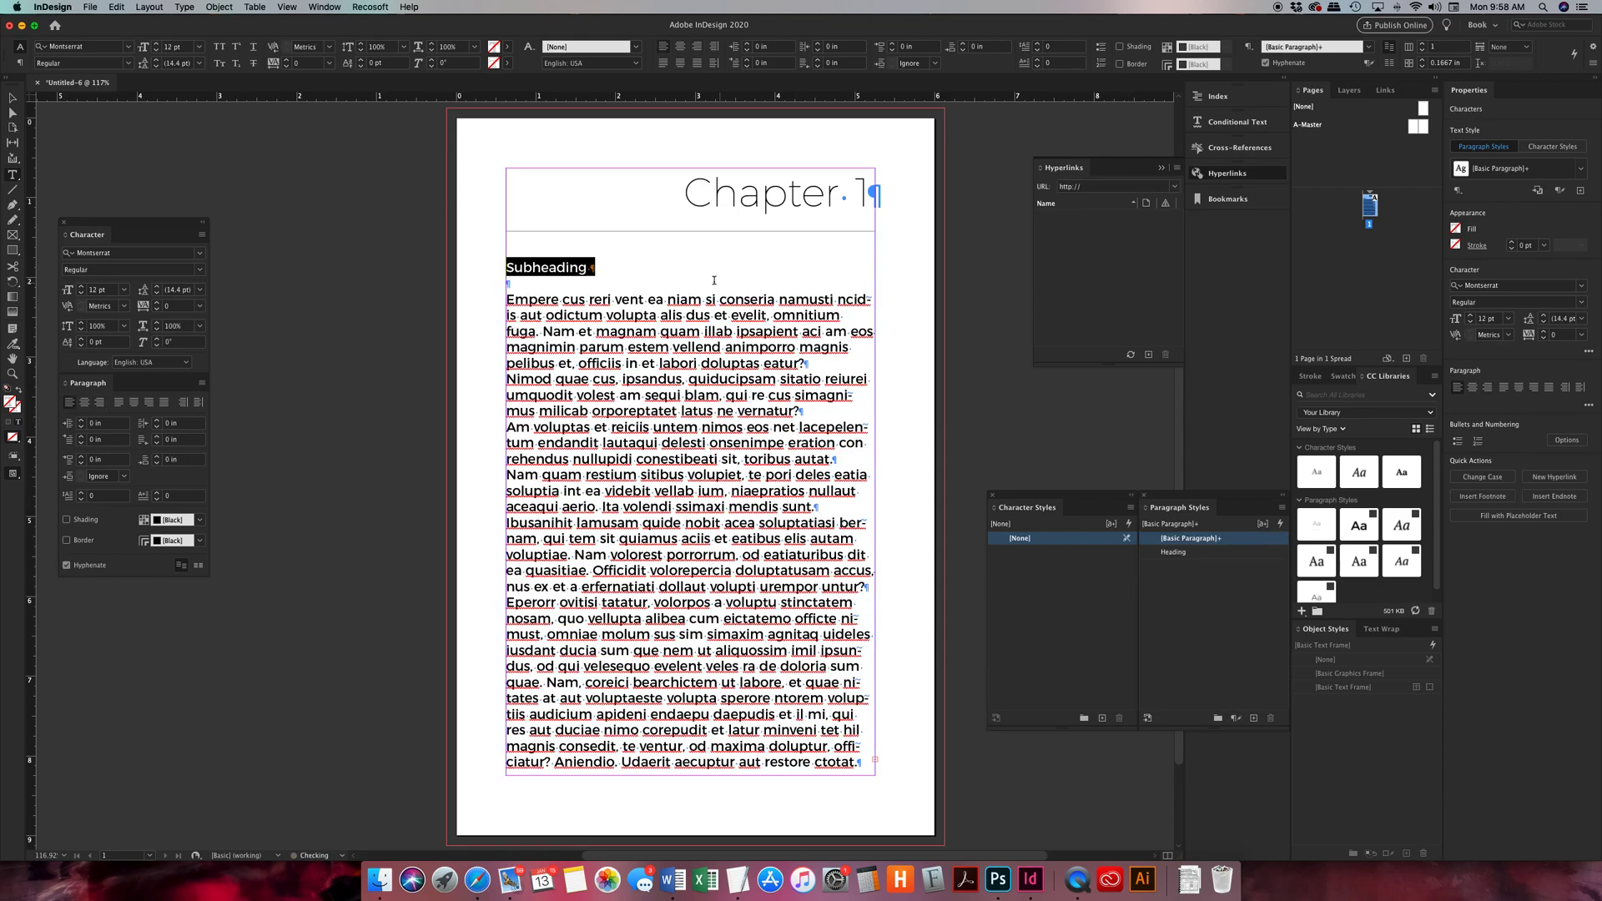
- Set the font of the "Subheading" line to PT Serif with the Italic style
double_click(522, 265)
left_click(127, 48)
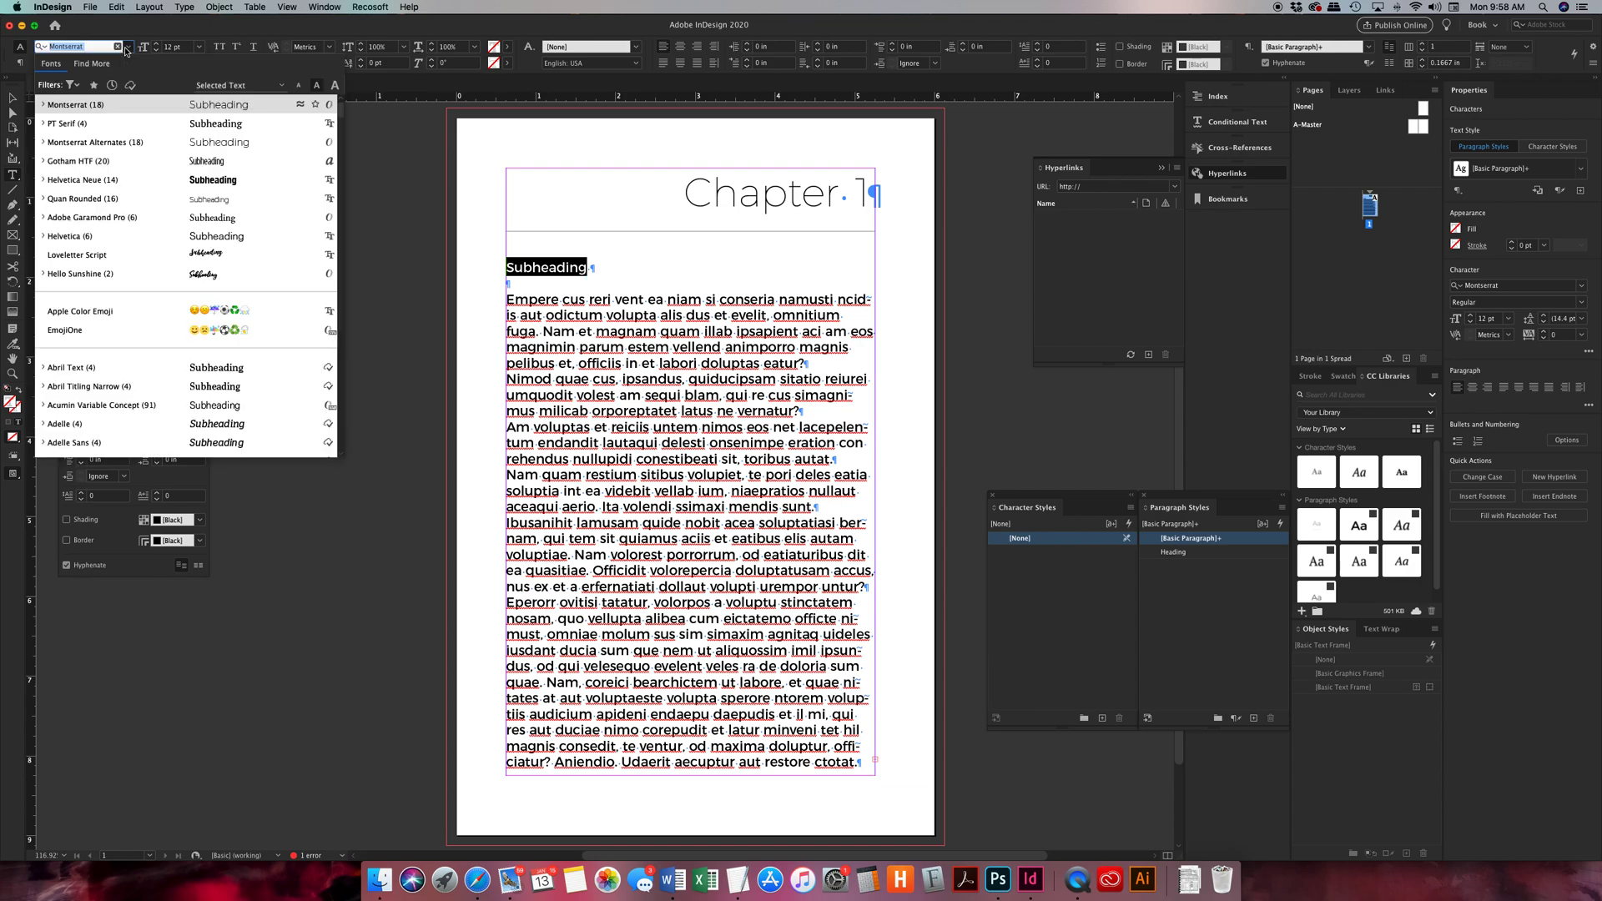
double_click(55, 128)
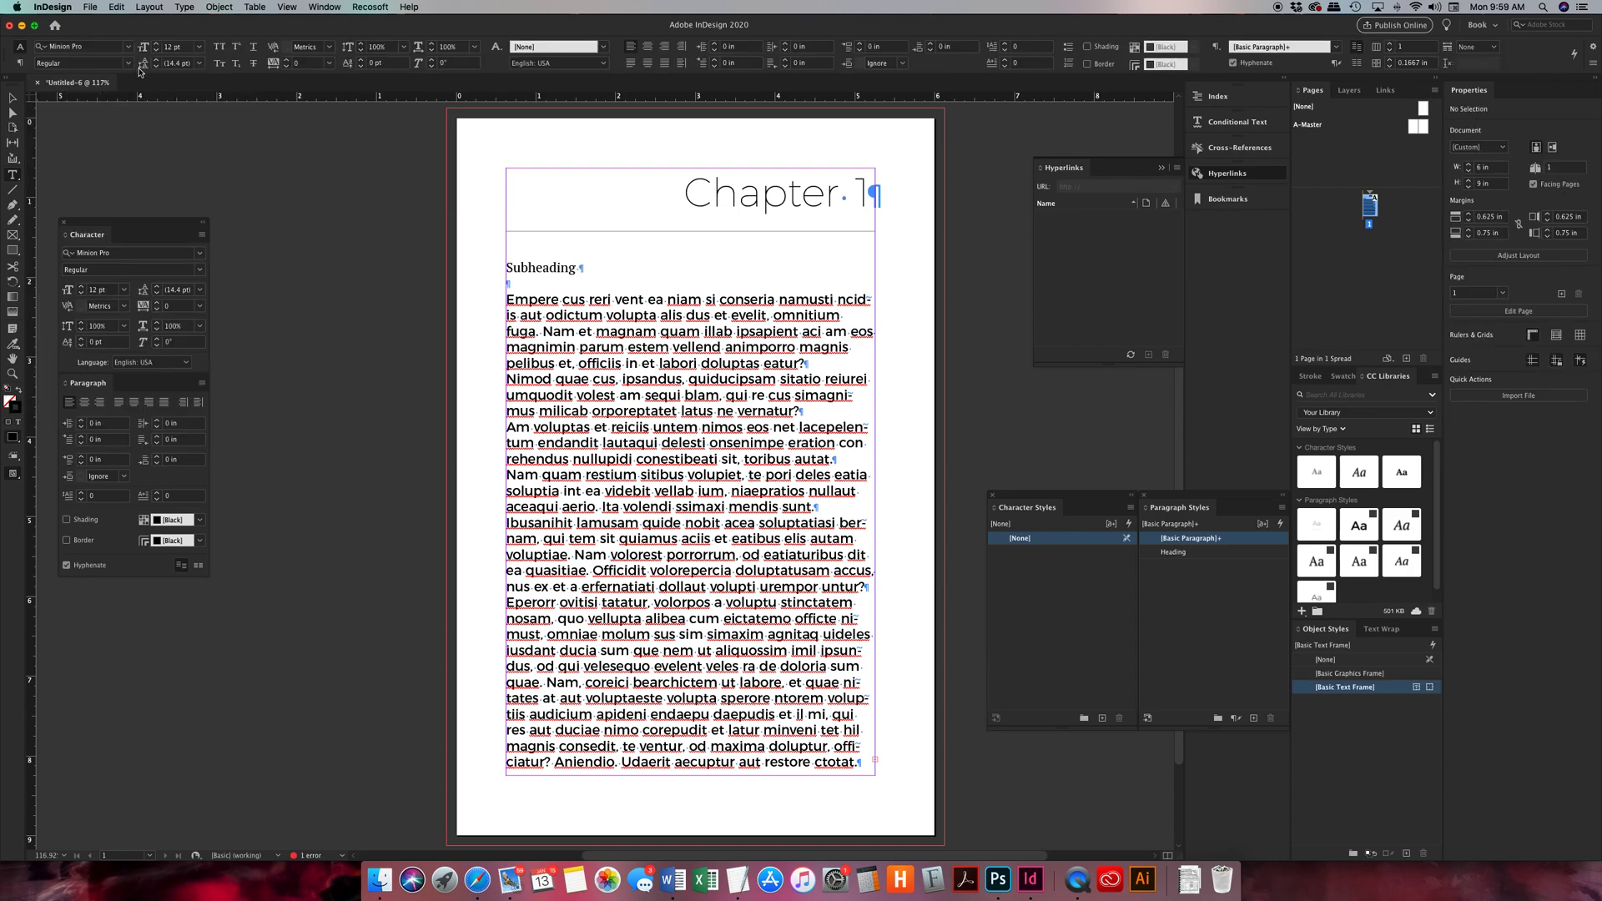
double_click(547, 267)
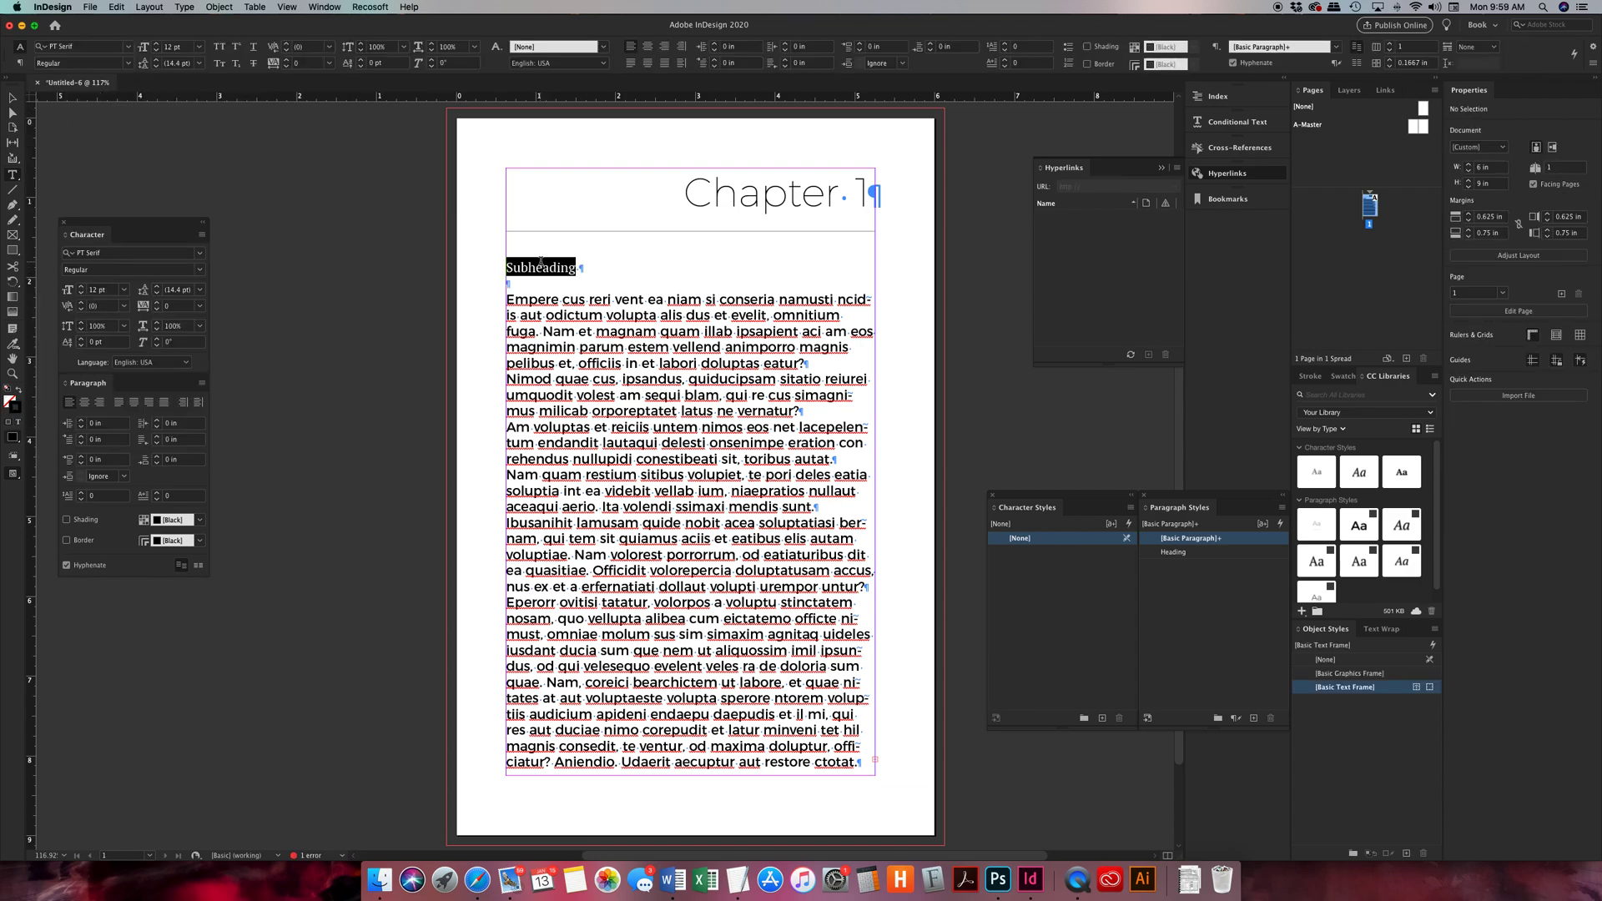
left_click(128, 64)
left_click(70, 92)
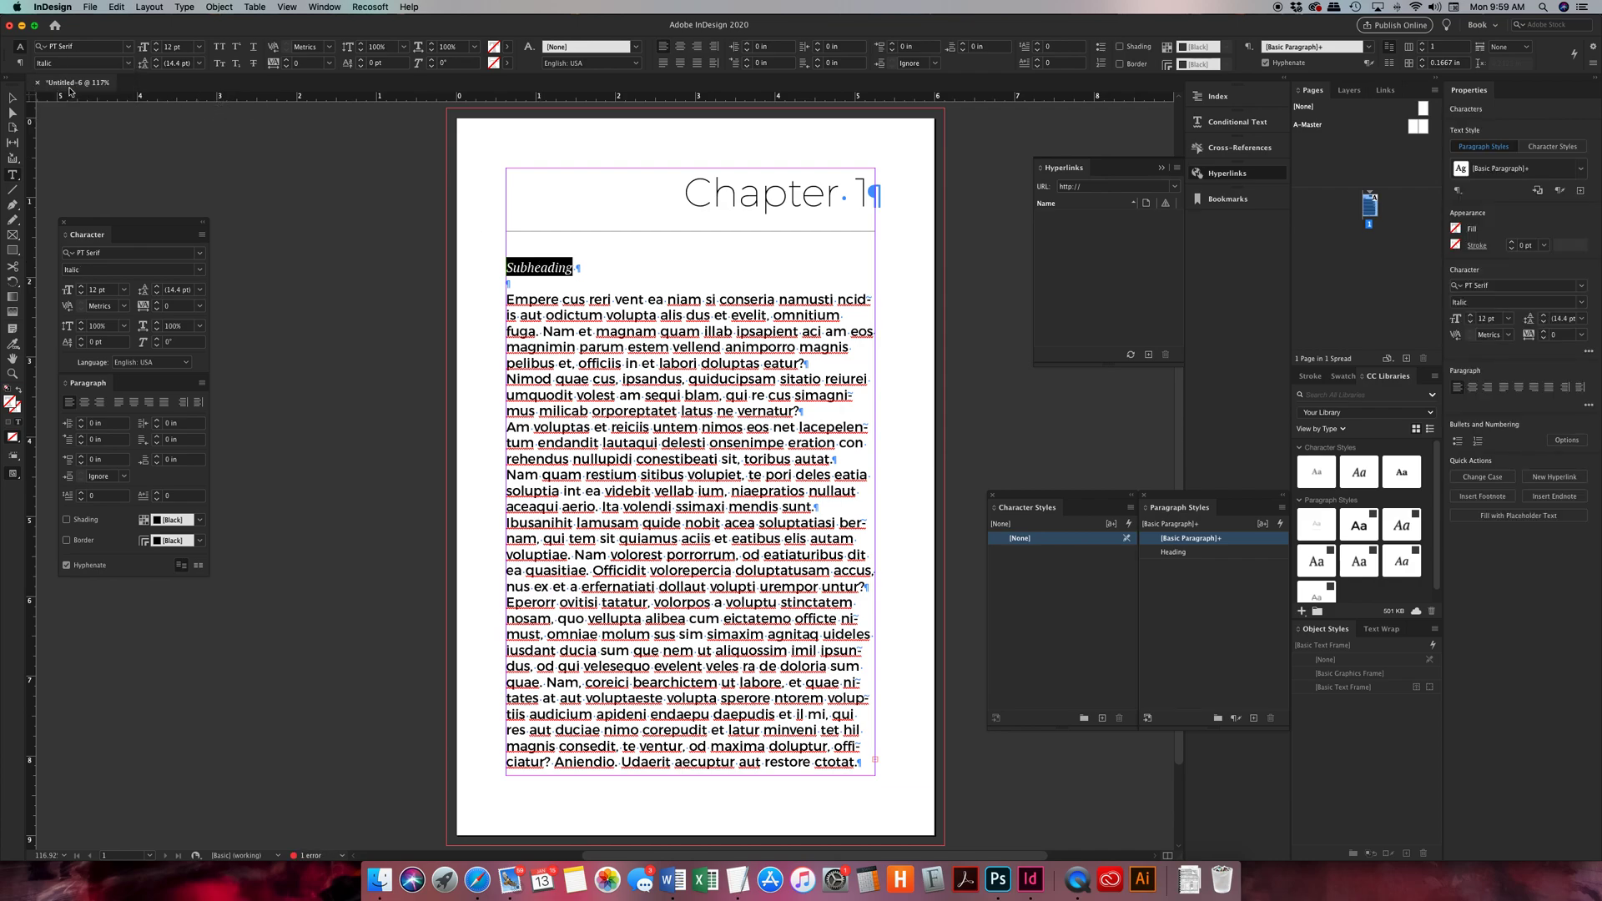
- Right-align the "Subheading" line and set its space after to 0.0625 in
left_click(697, 47)
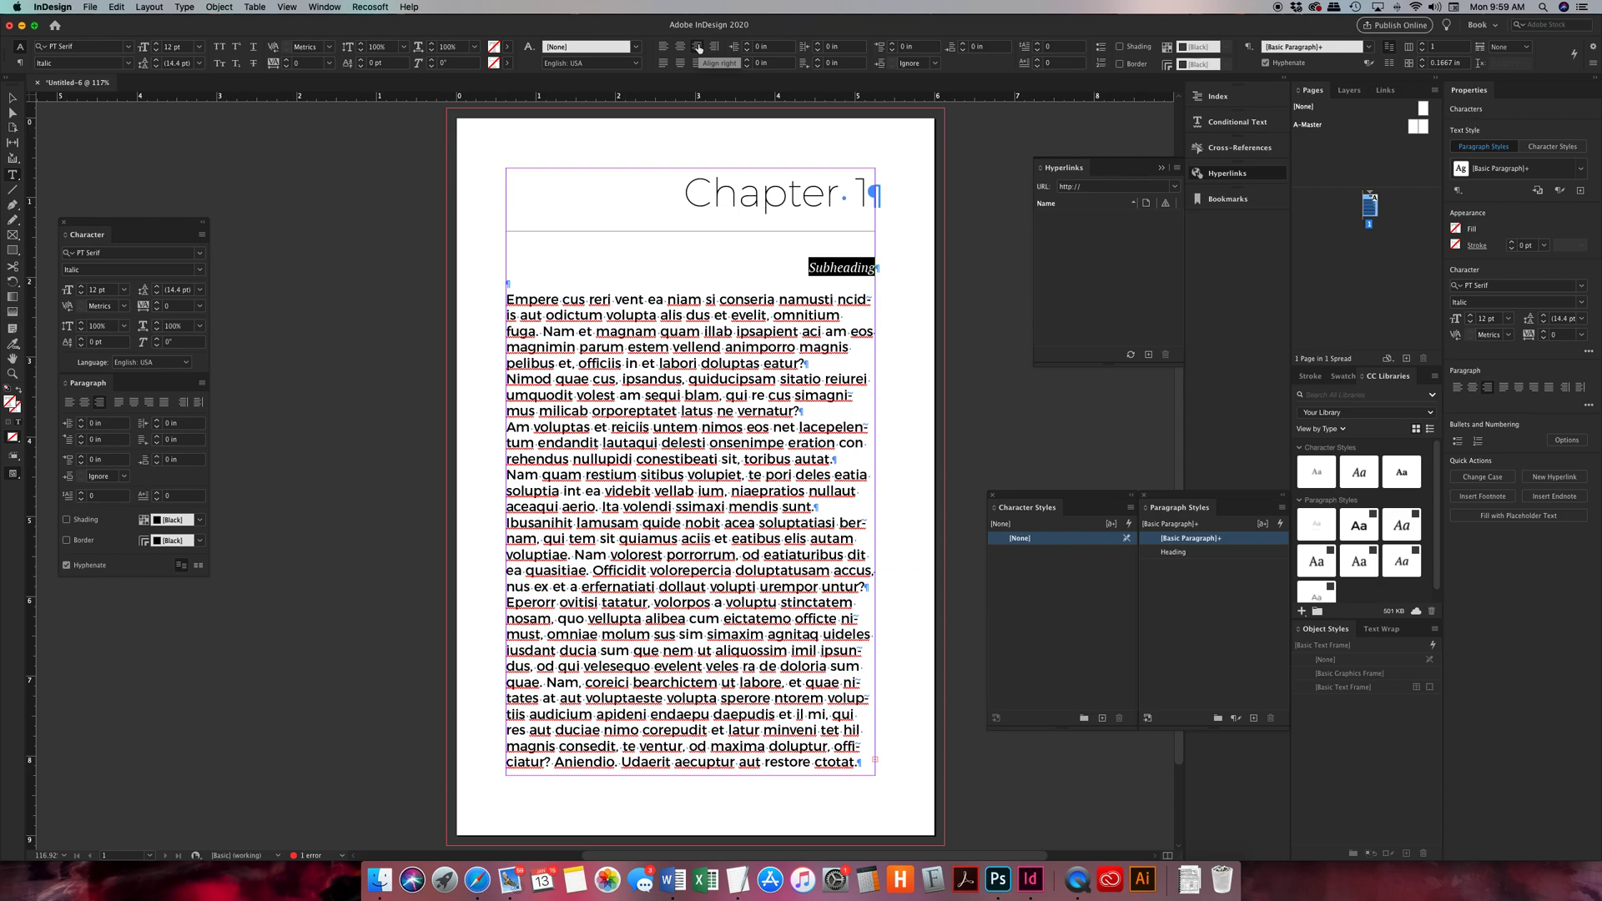
left_click(964, 44)
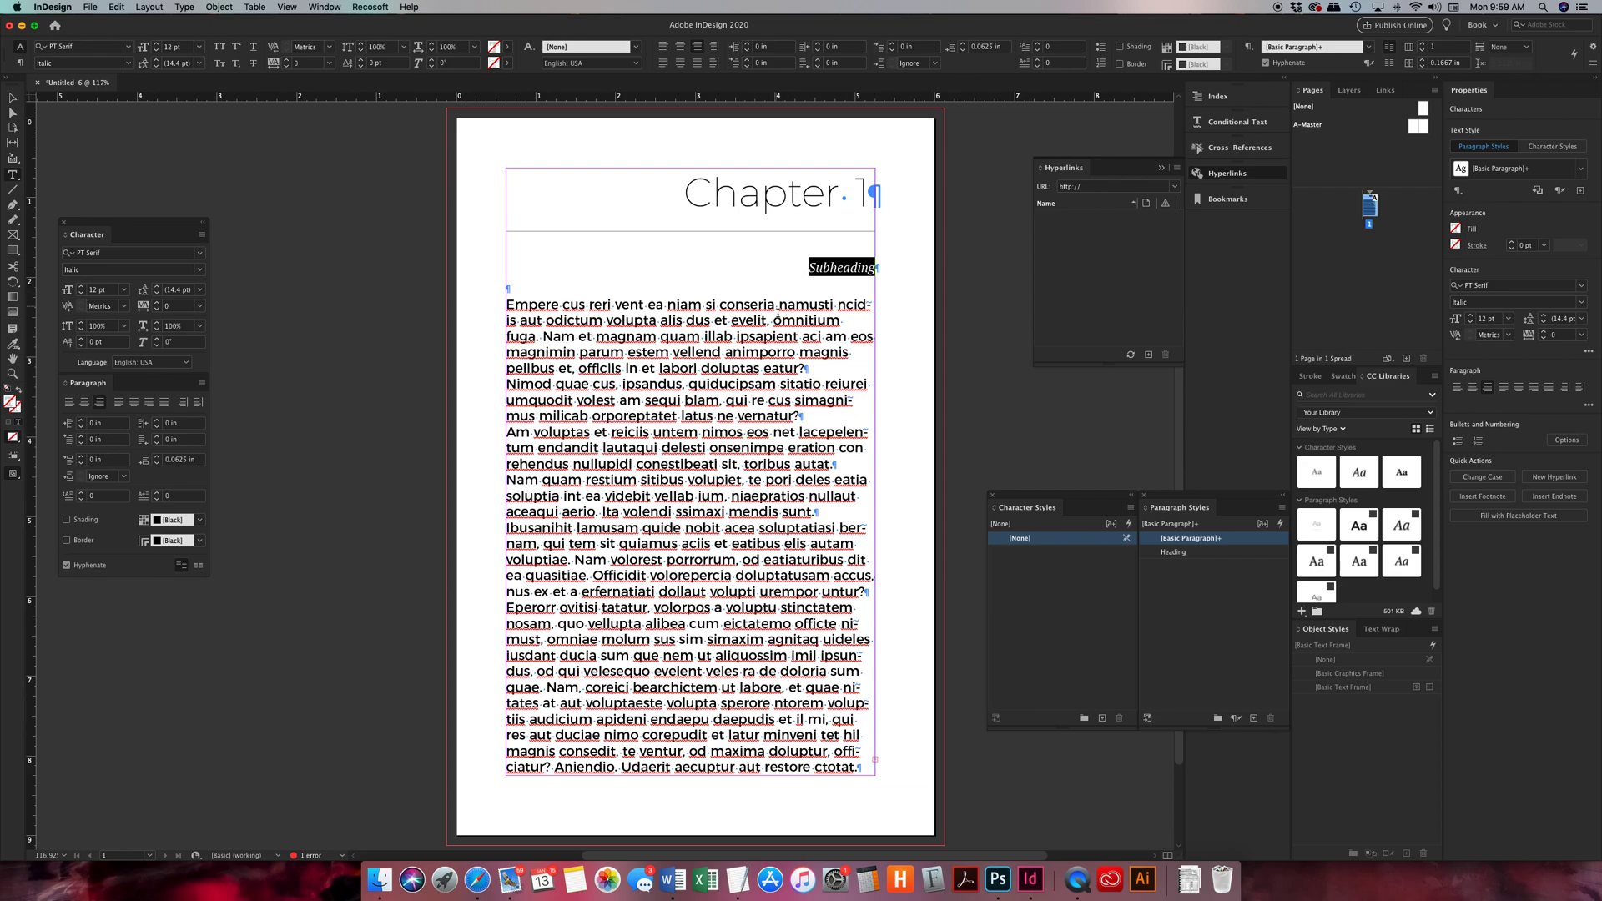
- Create a new paragraph style named "Subheading" from the formatting of the "Subheading" line
left_click(836, 265)
double_click(837, 265)
left_click(1283, 508)
left_click(1304, 515)
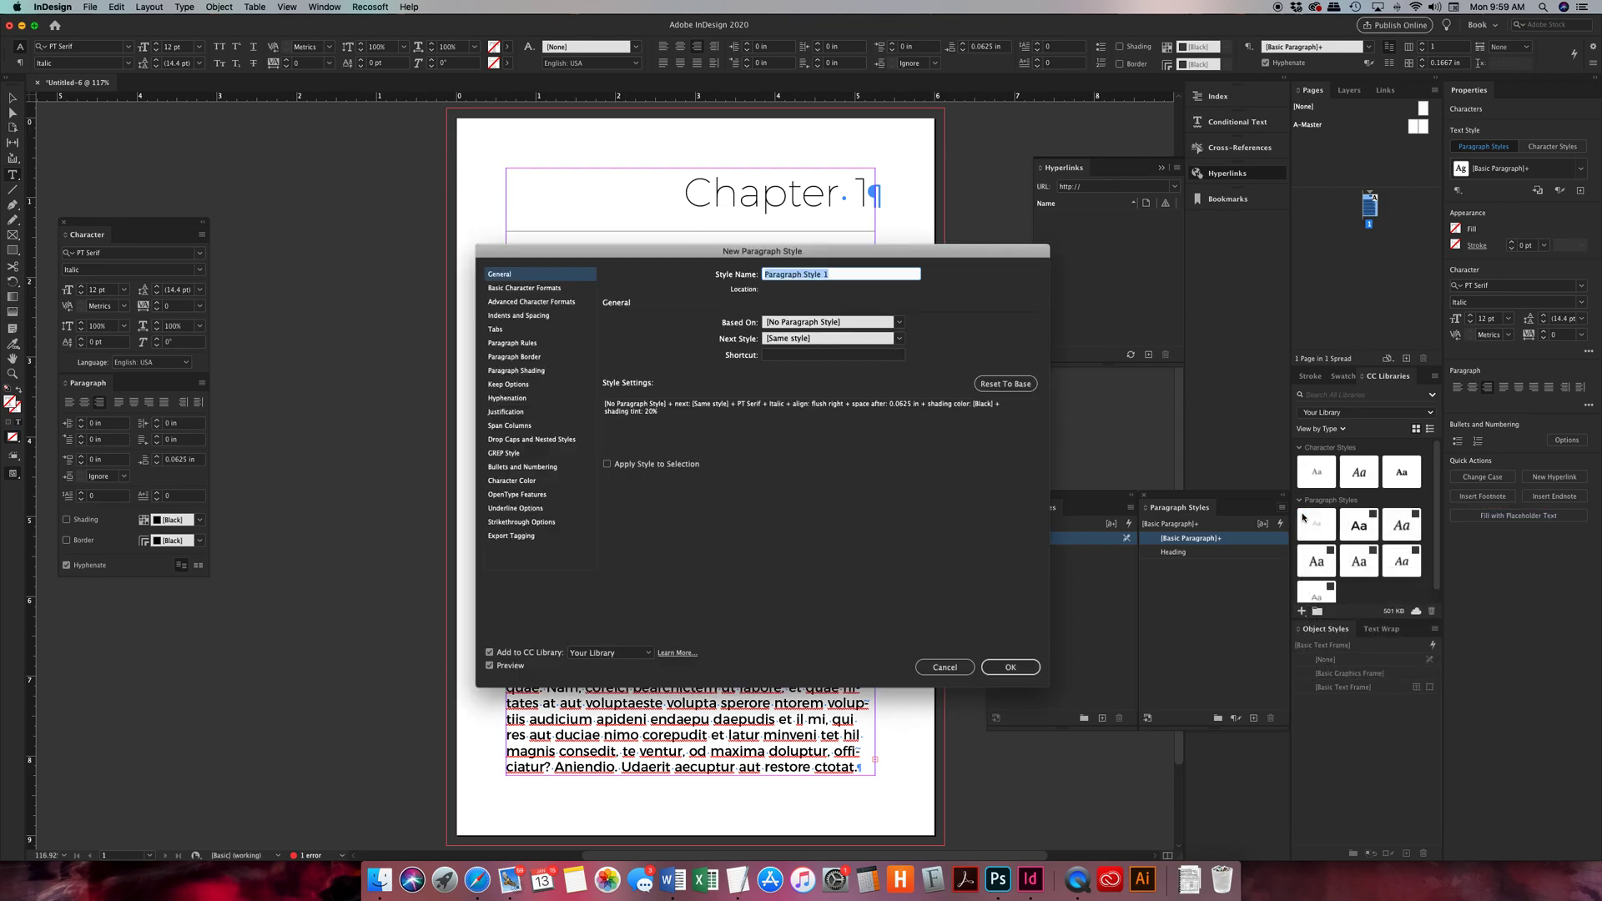
type("Subheading")
left_click(999, 668)
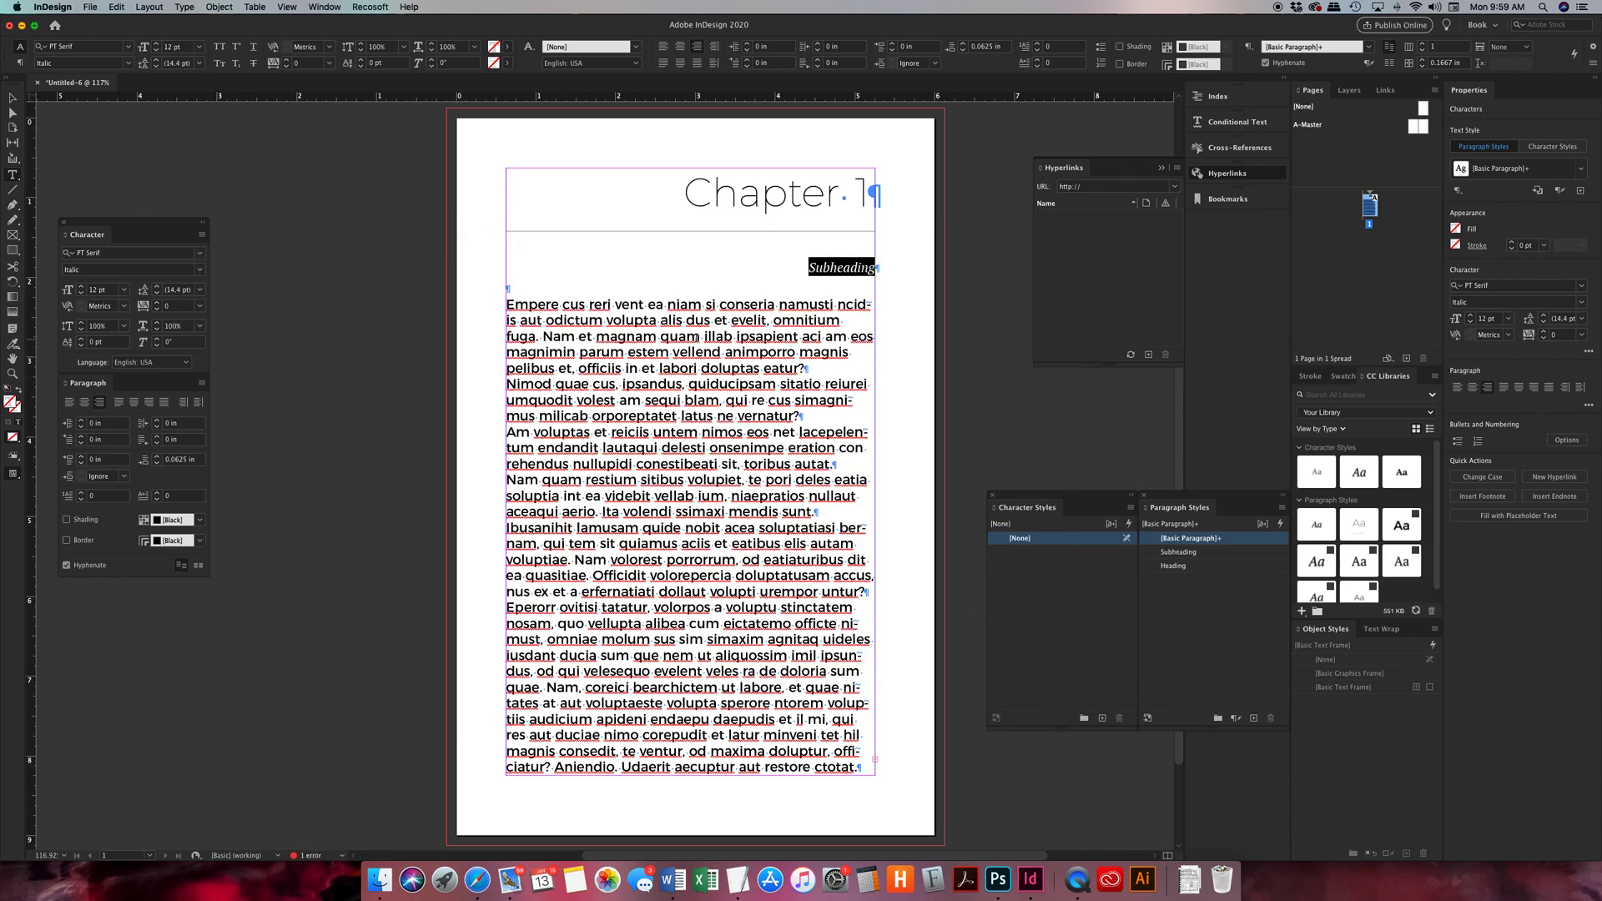
- Change the font of the "Subheading" line to Gotham HTF as a local override
left_click(825, 268)
double_click(825, 268)
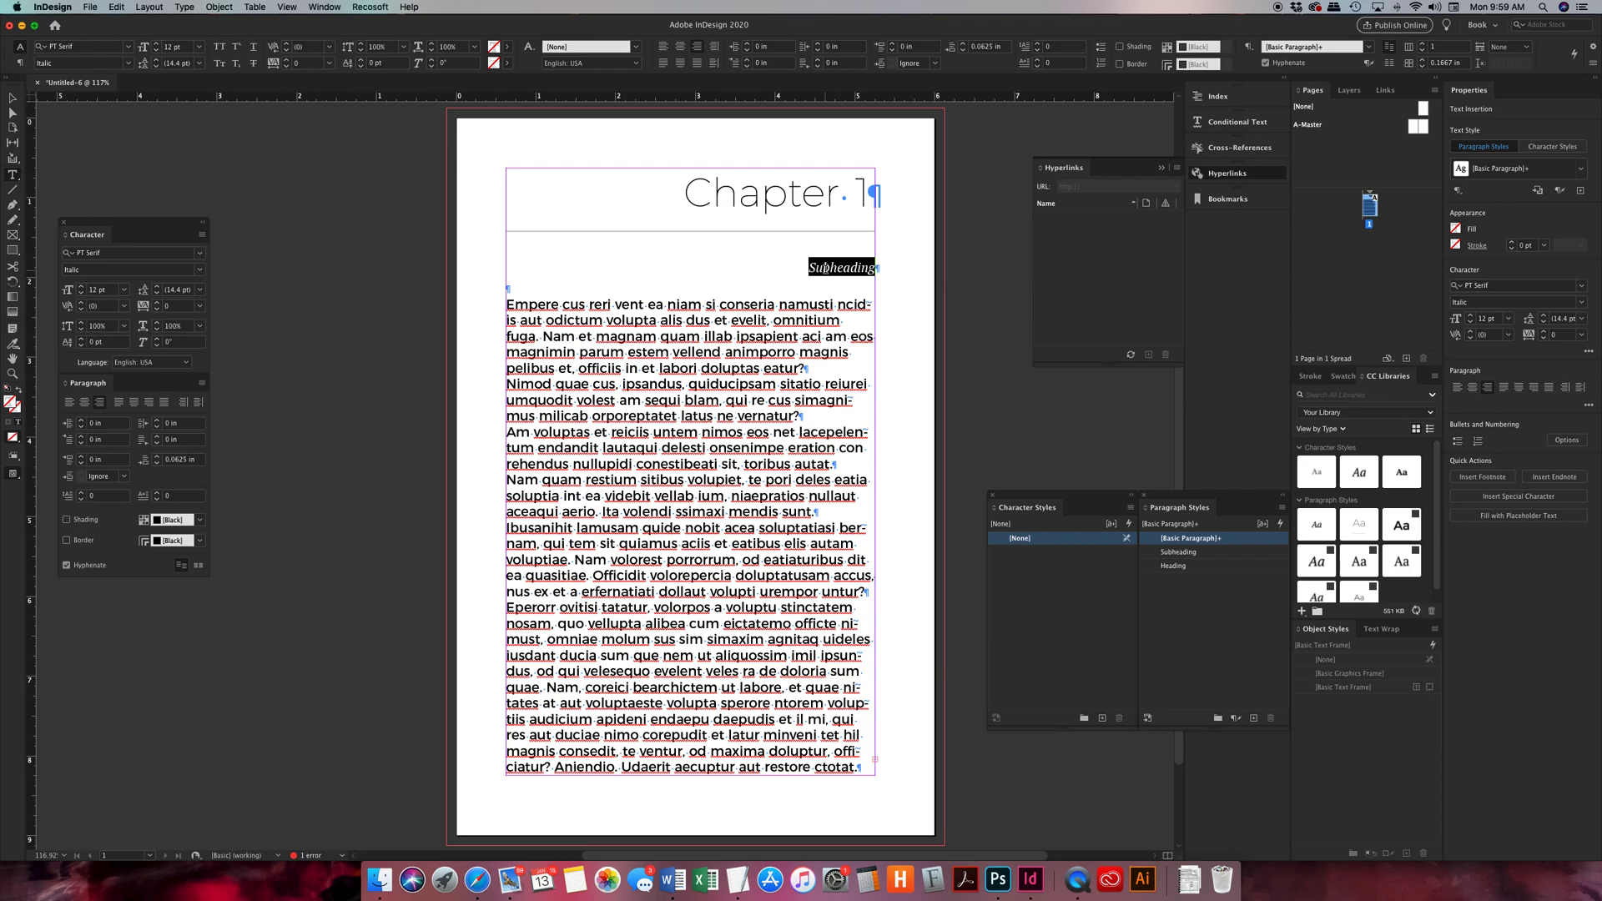
left_click(128, 47)
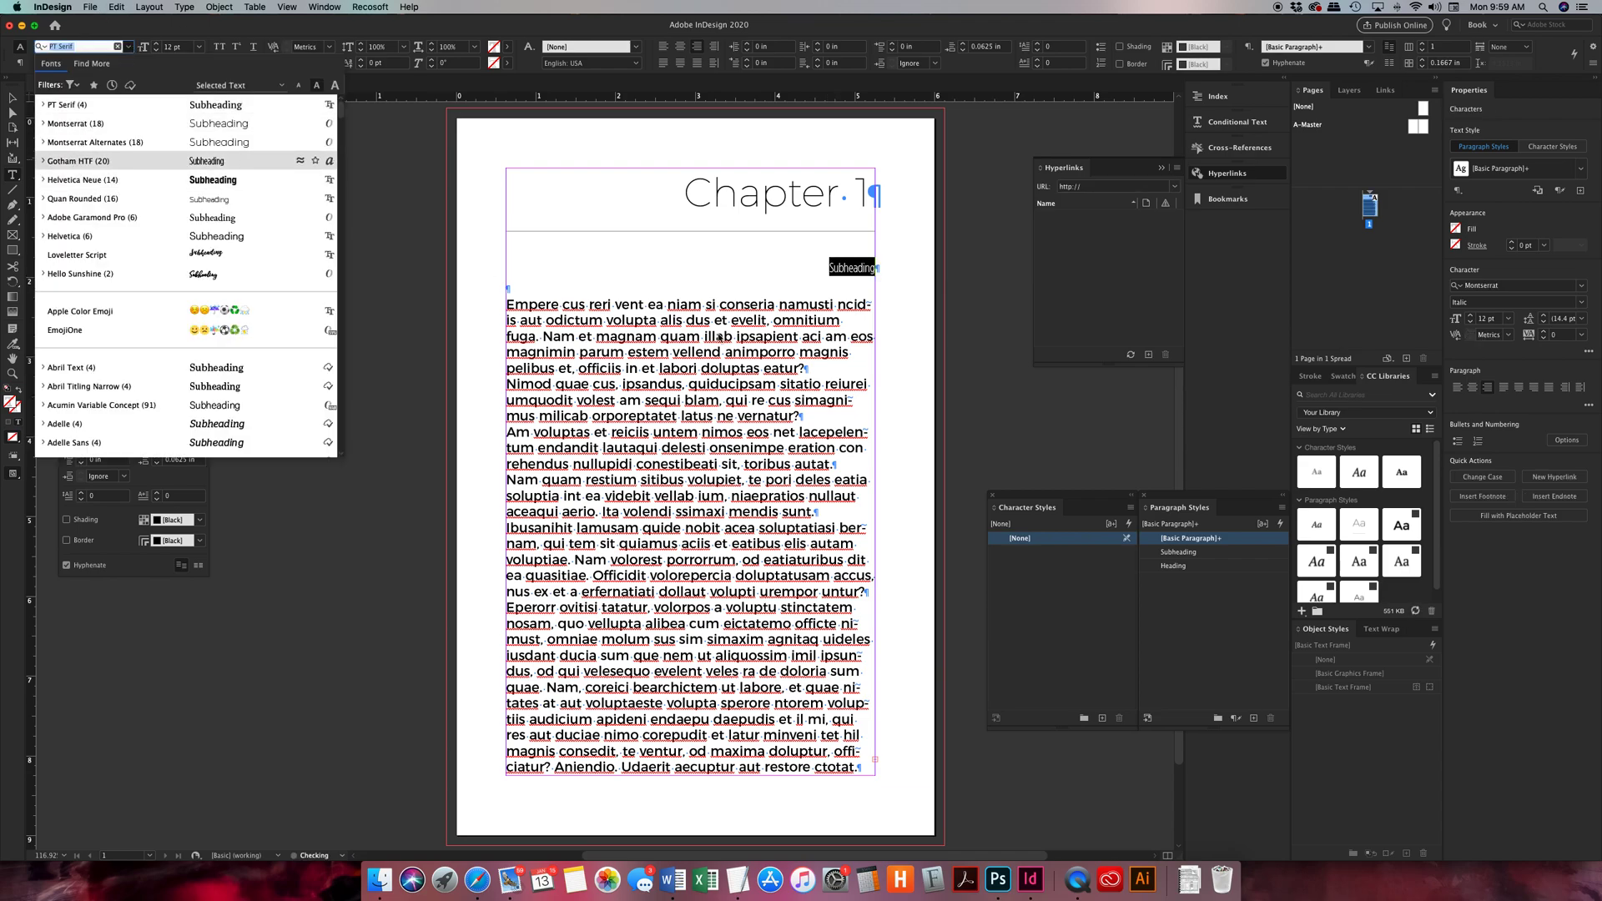
left_click(848, 270)
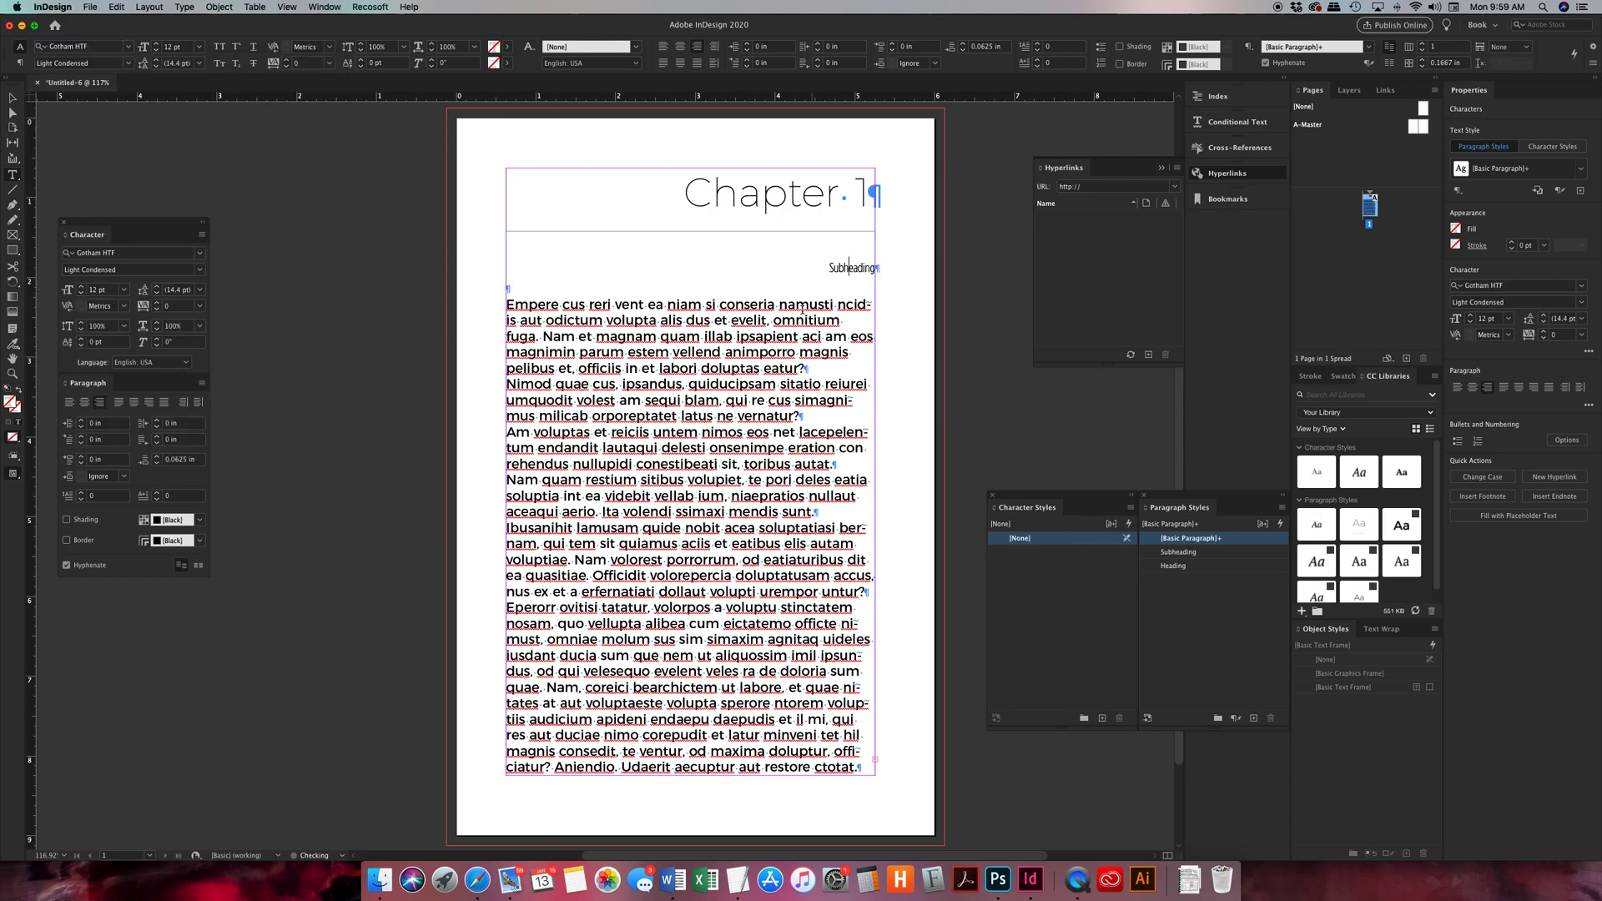
- Apply the "Subheading" paragraph style to the "Subheading" line and clear its overrides
double_click(848, 268)
left_click(1175, 553)
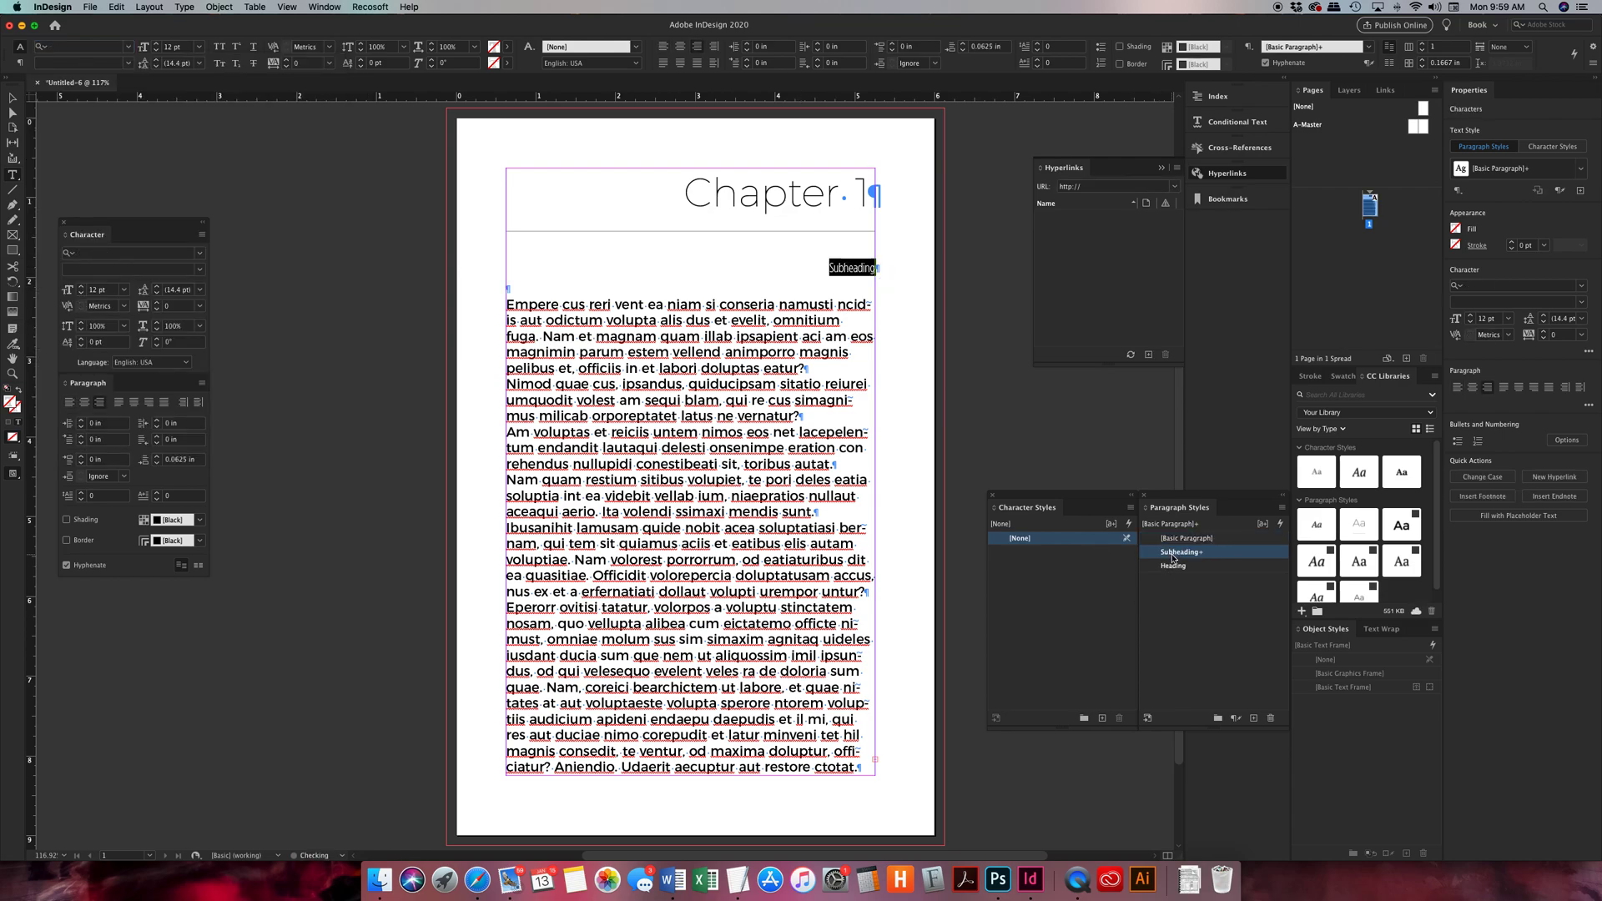
right_click(1173, 558)
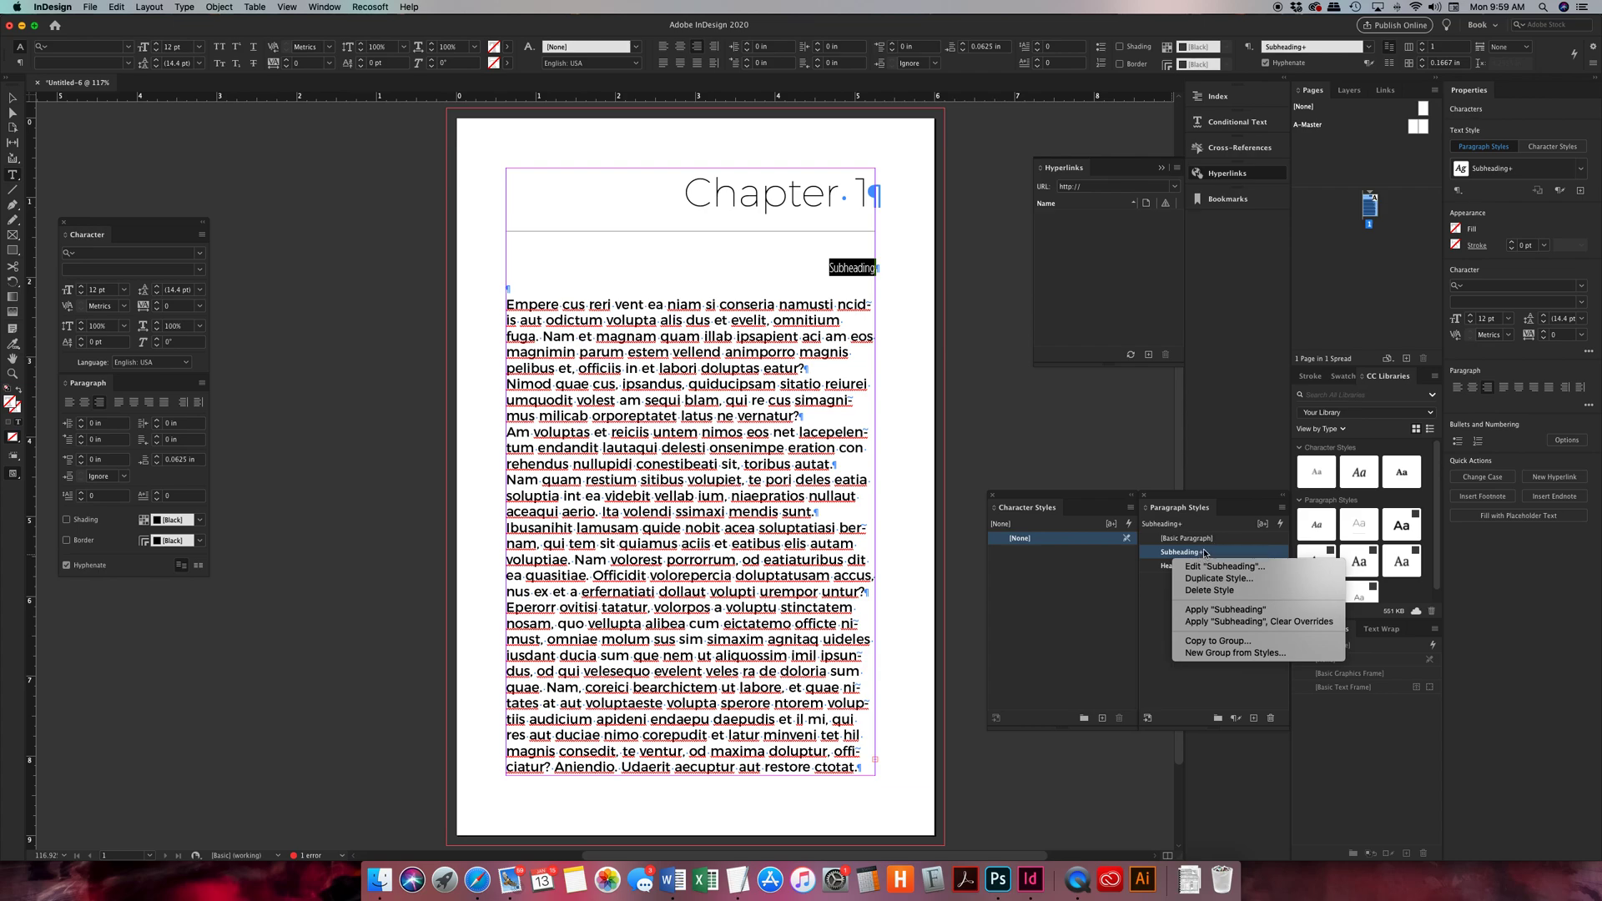
left_click(1203, 621)
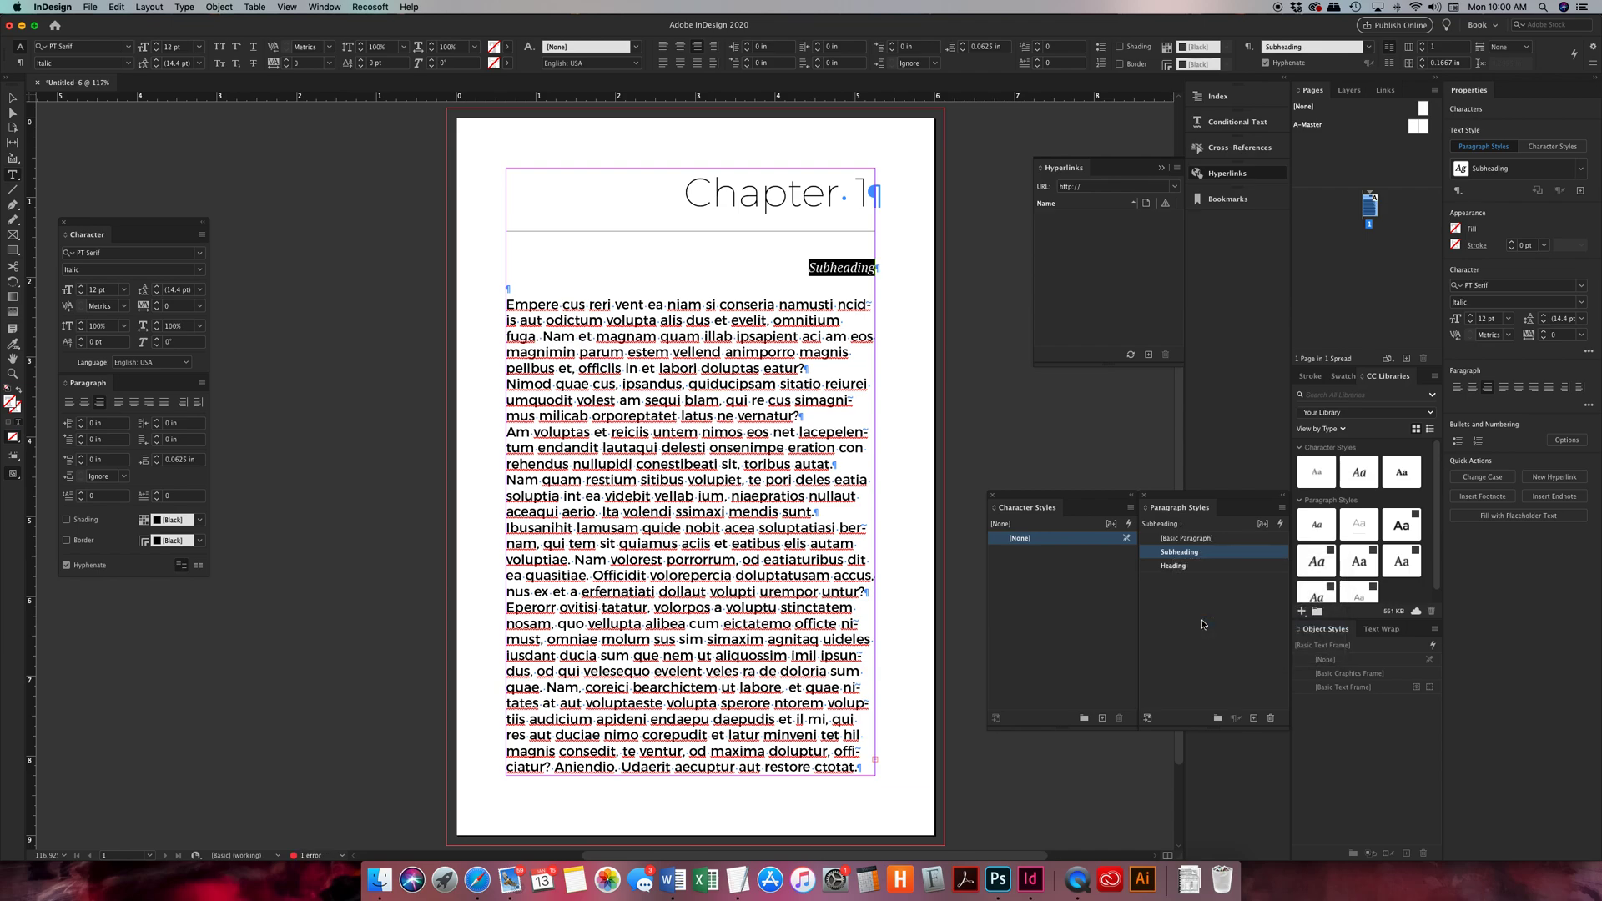
- Set the font size of all body text below the subheading to 9 pt, including the final line
left_click(852, 266)
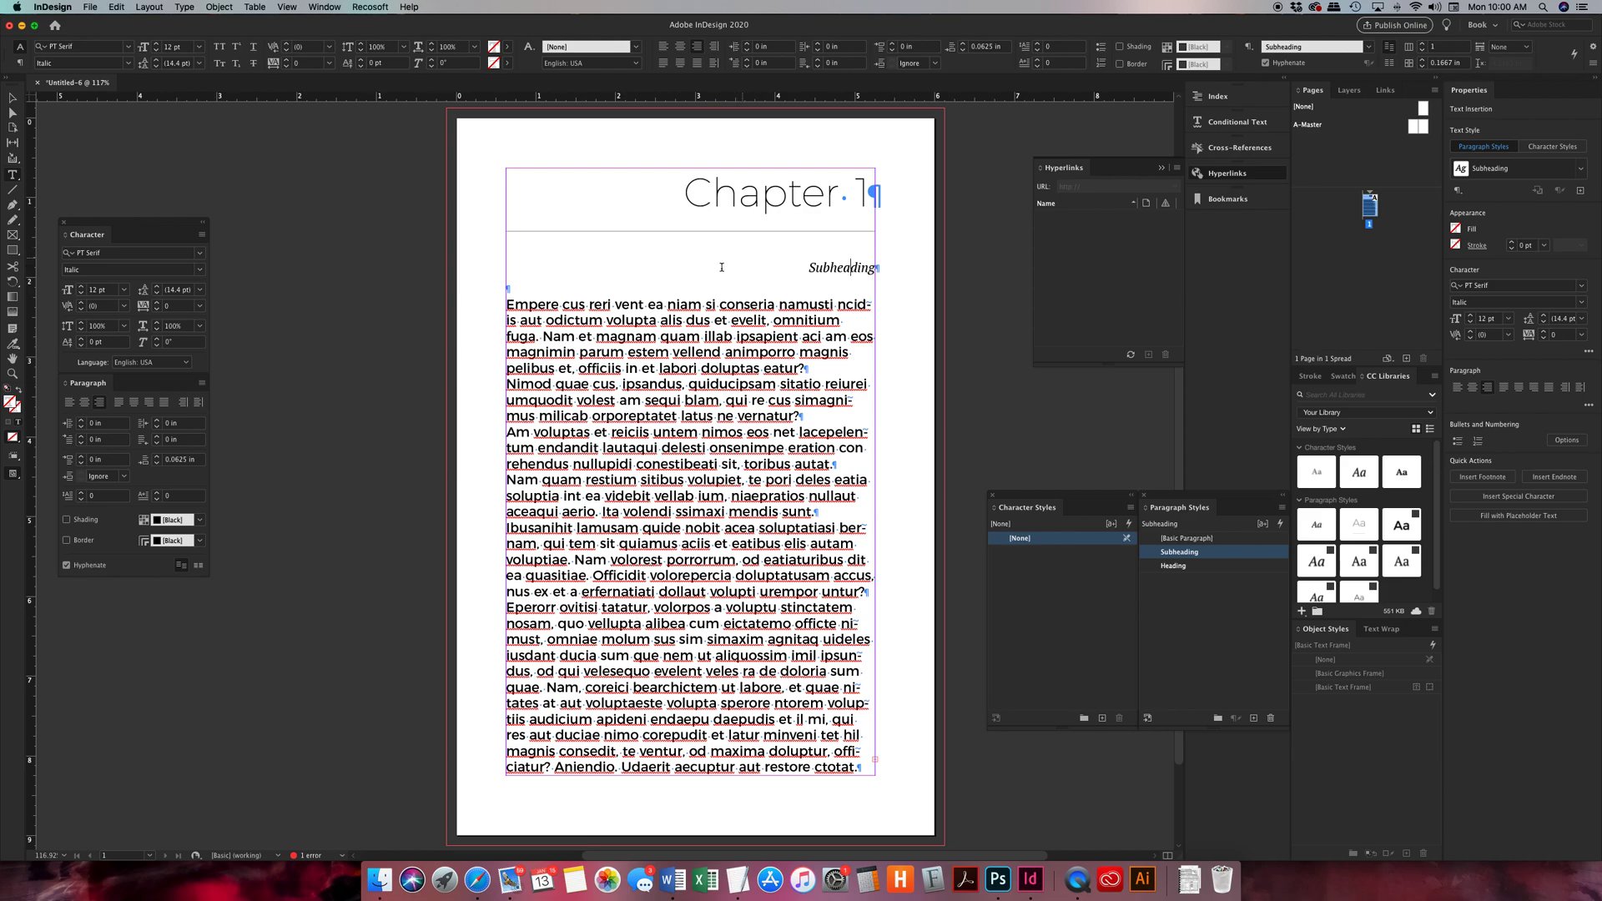
left_click(509, 339)
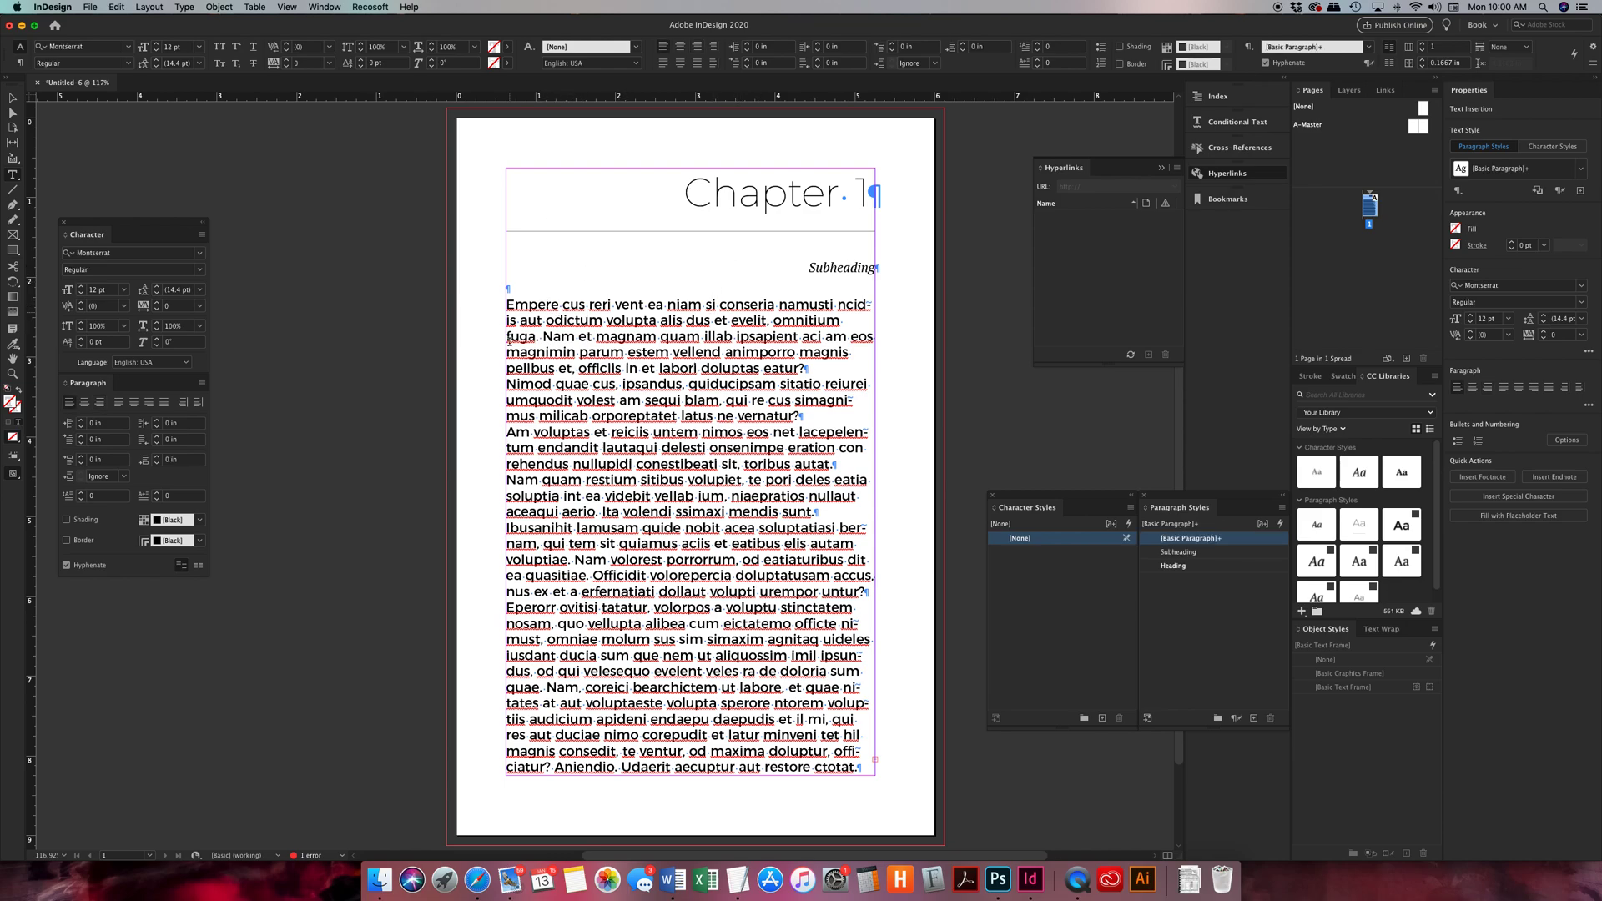
left_click_drag(507, 304, 864, 772)
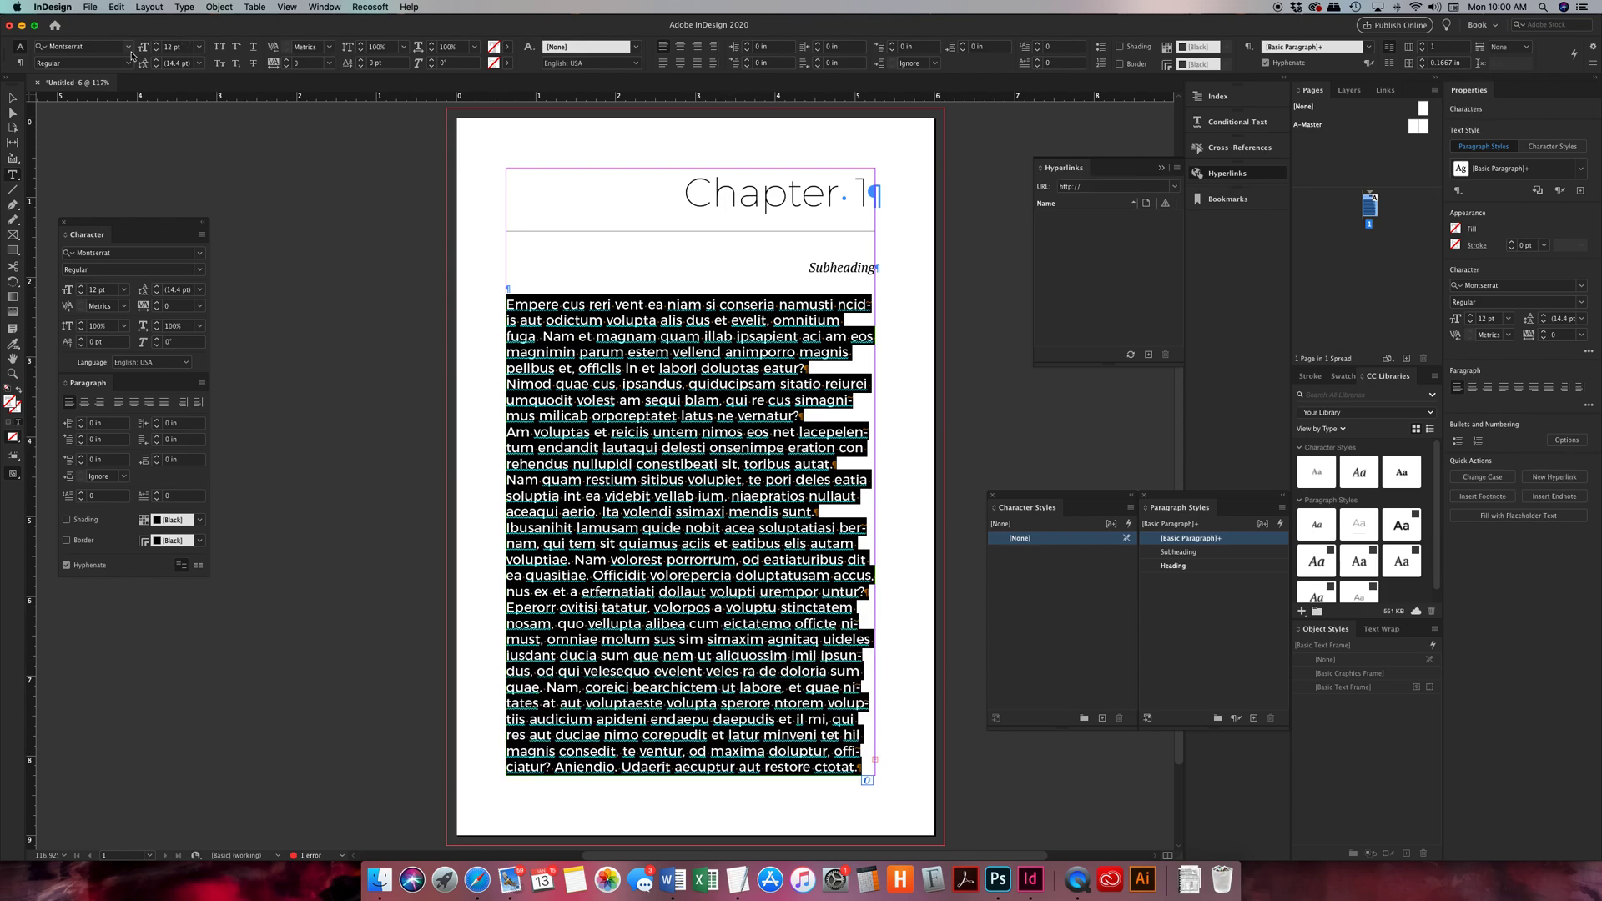
left_click(200, 47)
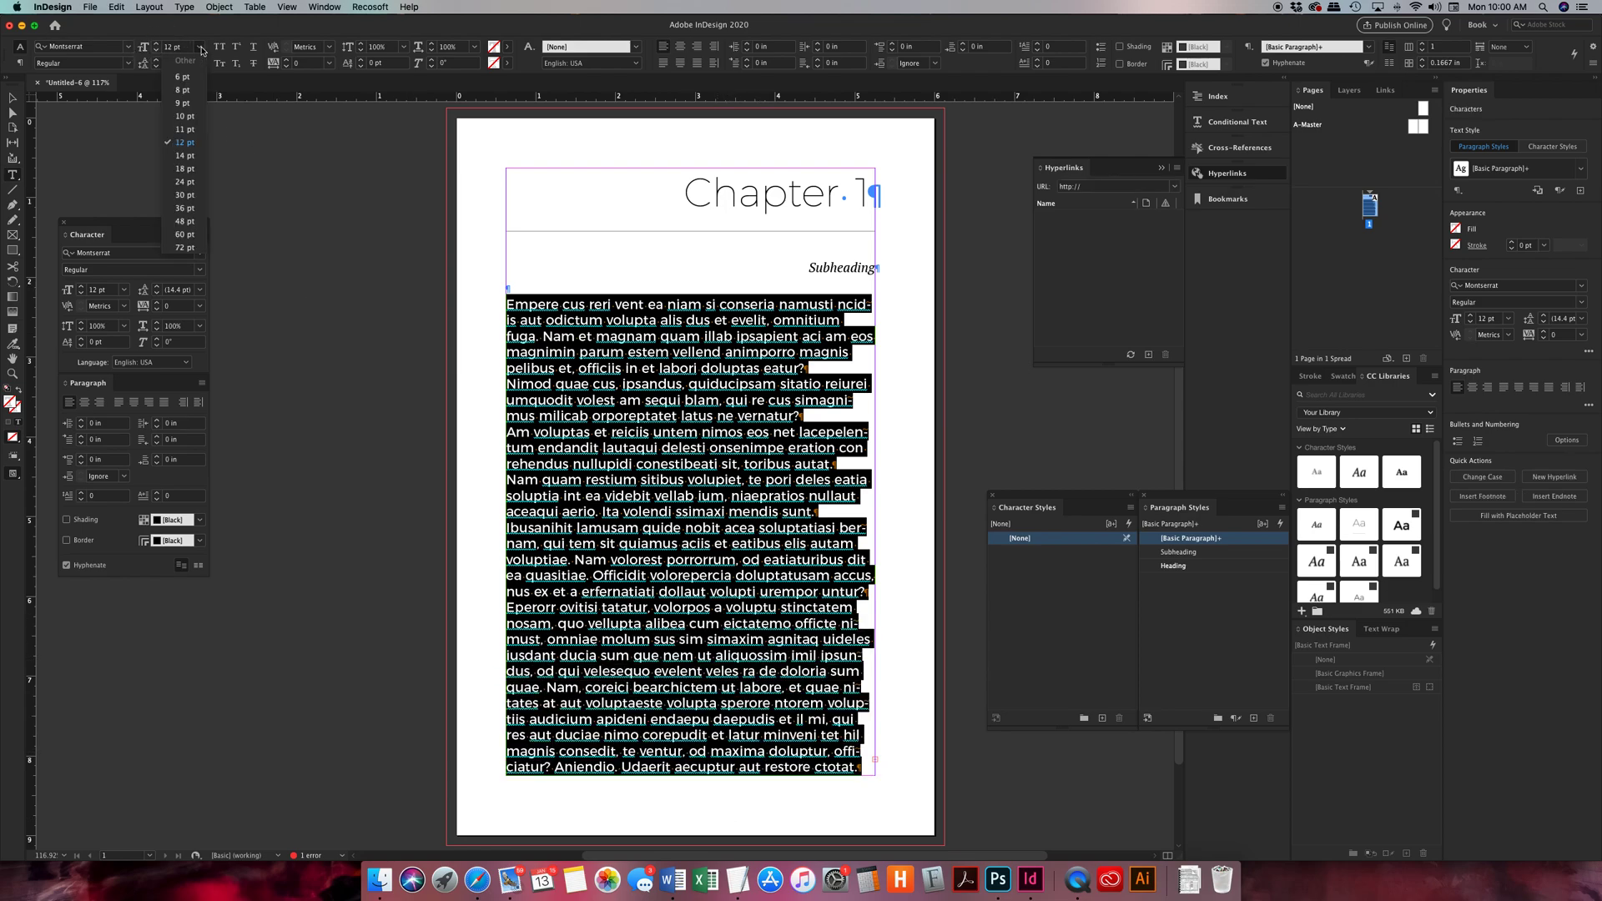
left_click(184, 102)
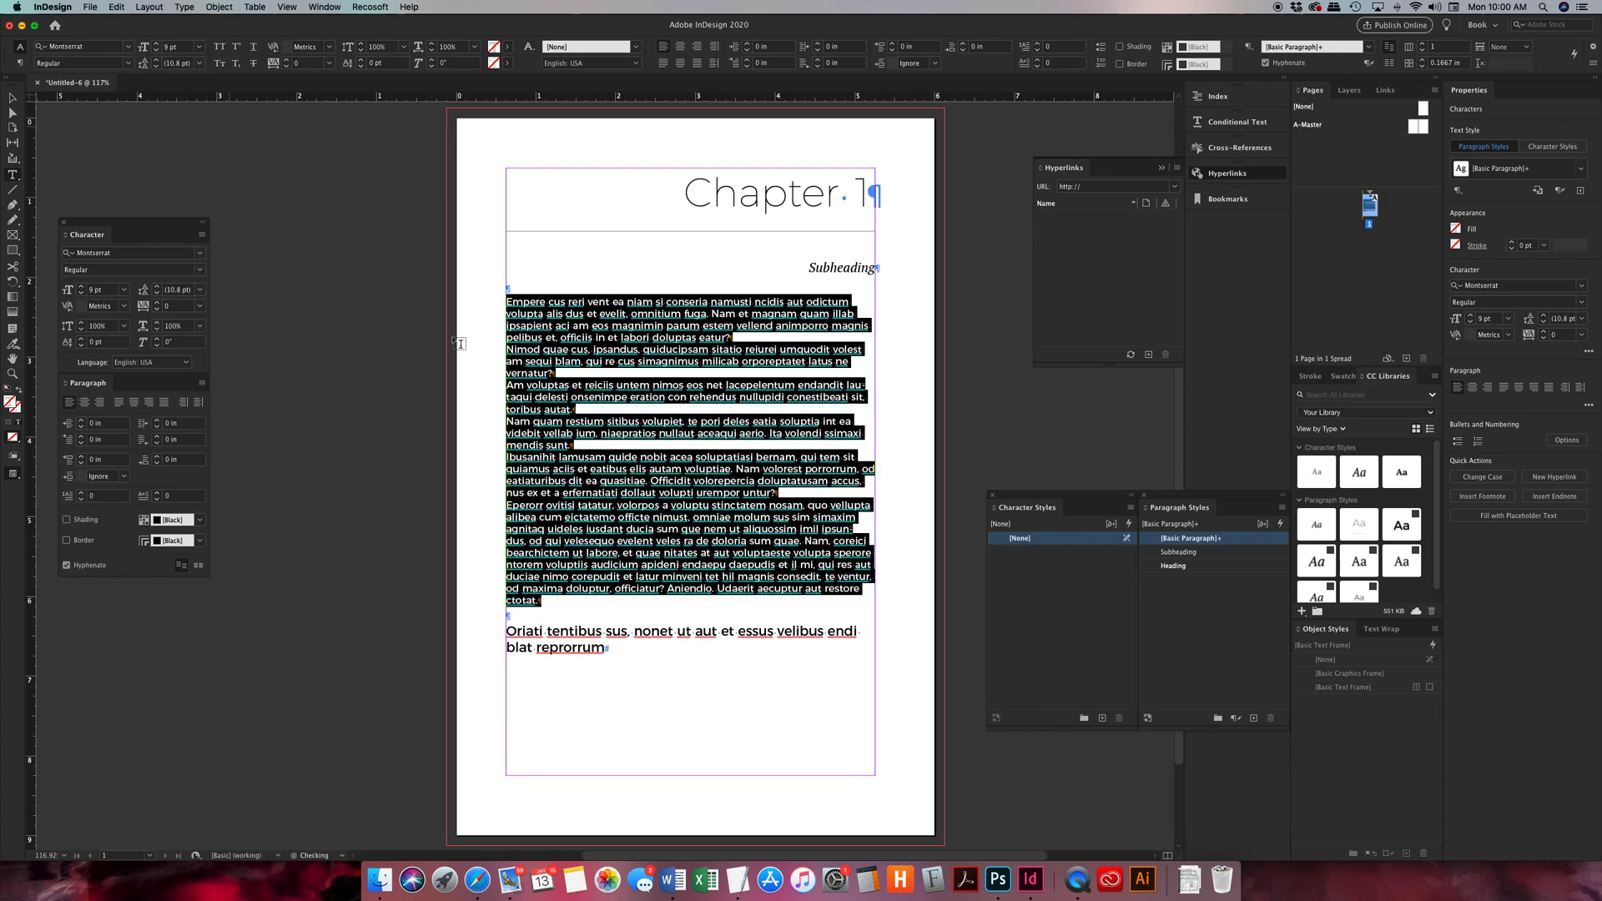
left_click_drag(506, 298, 610, 654)
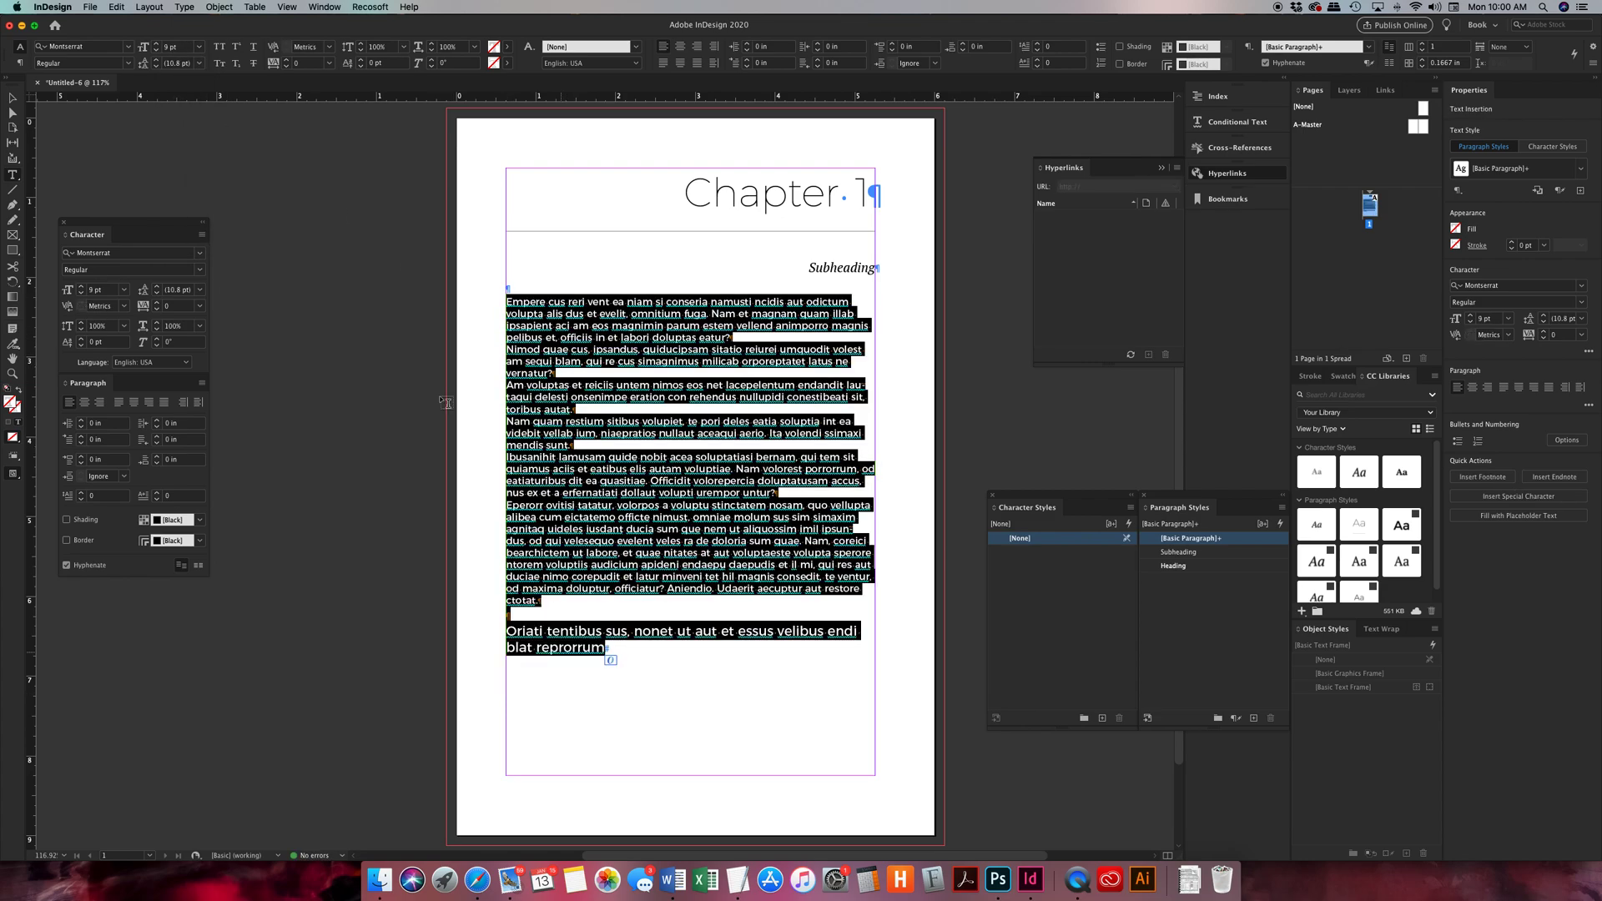
left_click(200, 47)
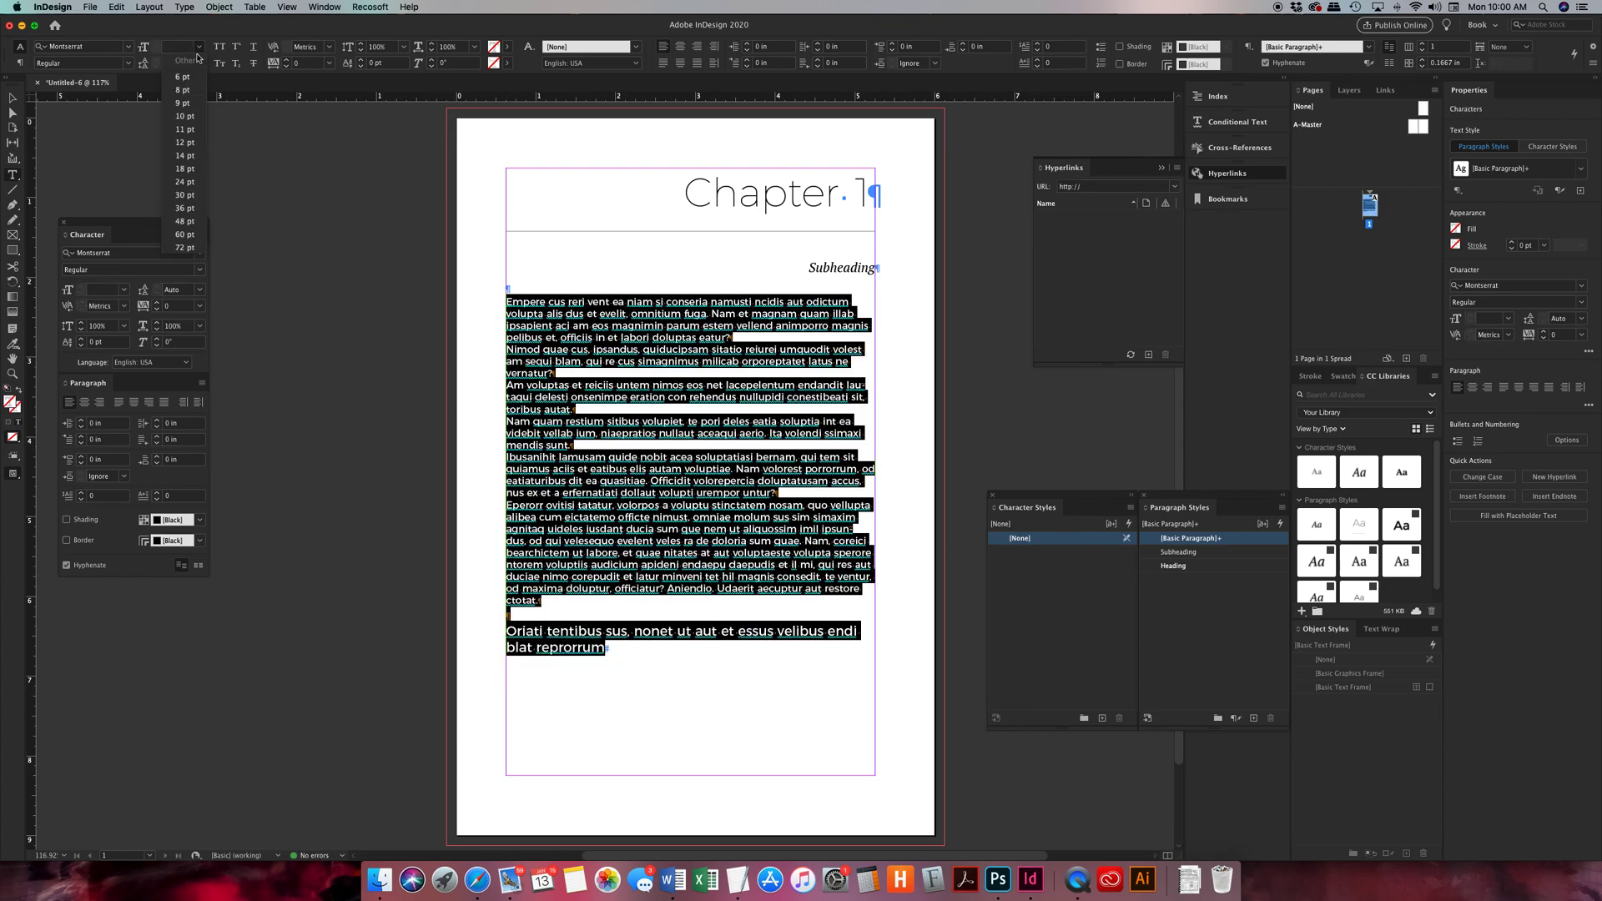
left_click(184, 103)
left_click(565, 518)
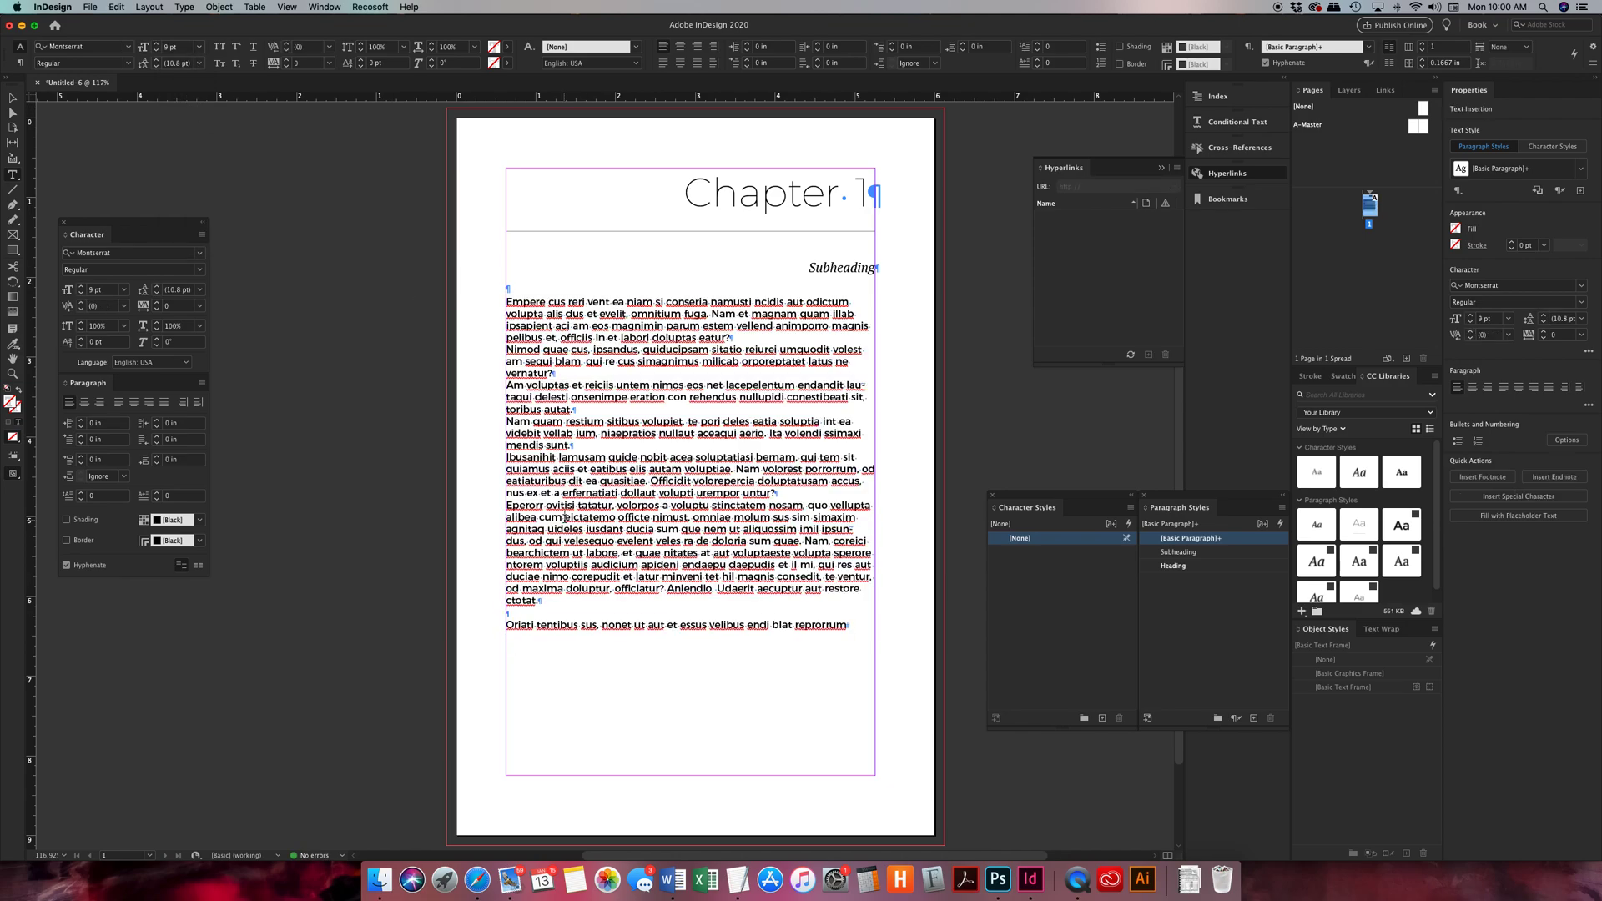
- Set the font style of all the body text to Montserrat Light
left_click_drag(861, 633, 490, 297)
left_click(128, 63)
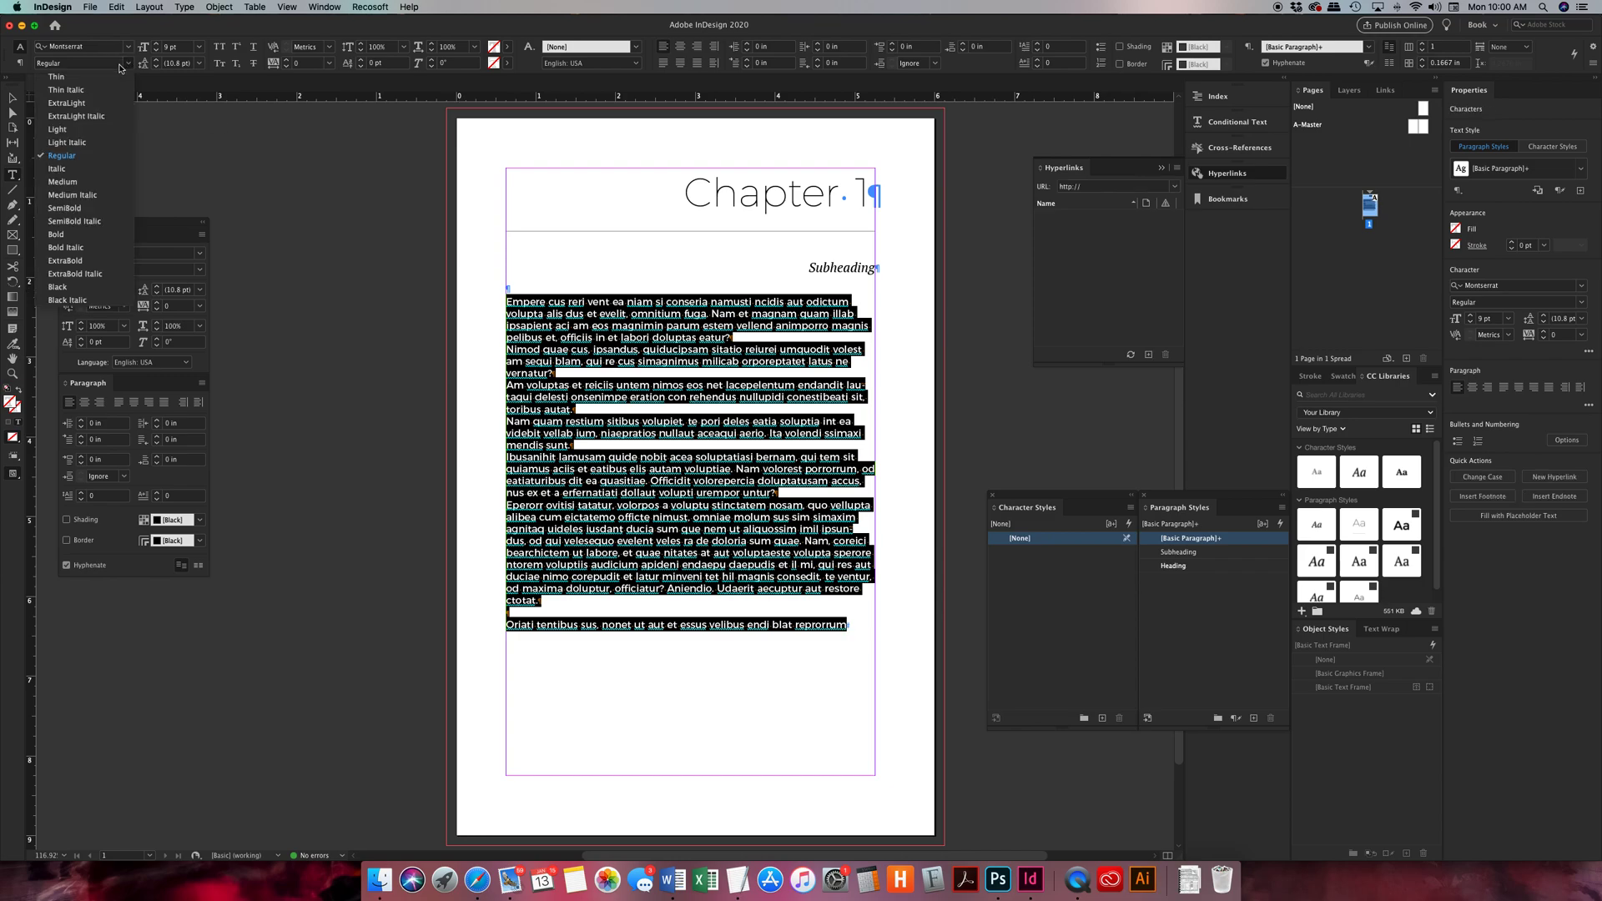
left_click(67, 130)
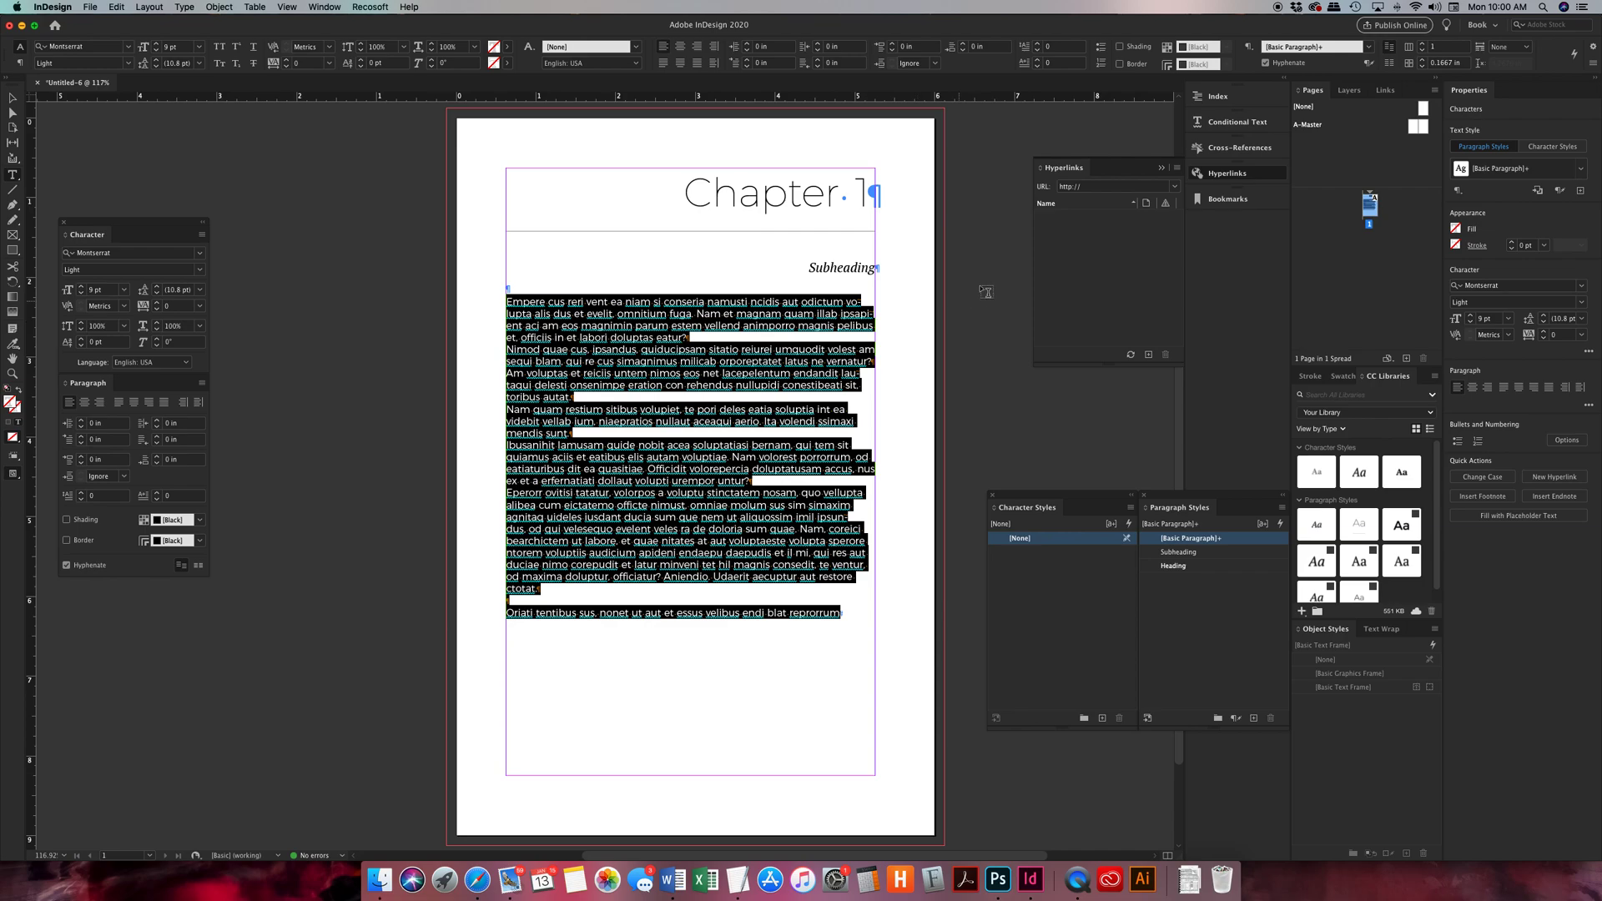
- Set the body text's space after to 0.125 in and its leading to 12 pt
left_click(966, 48)
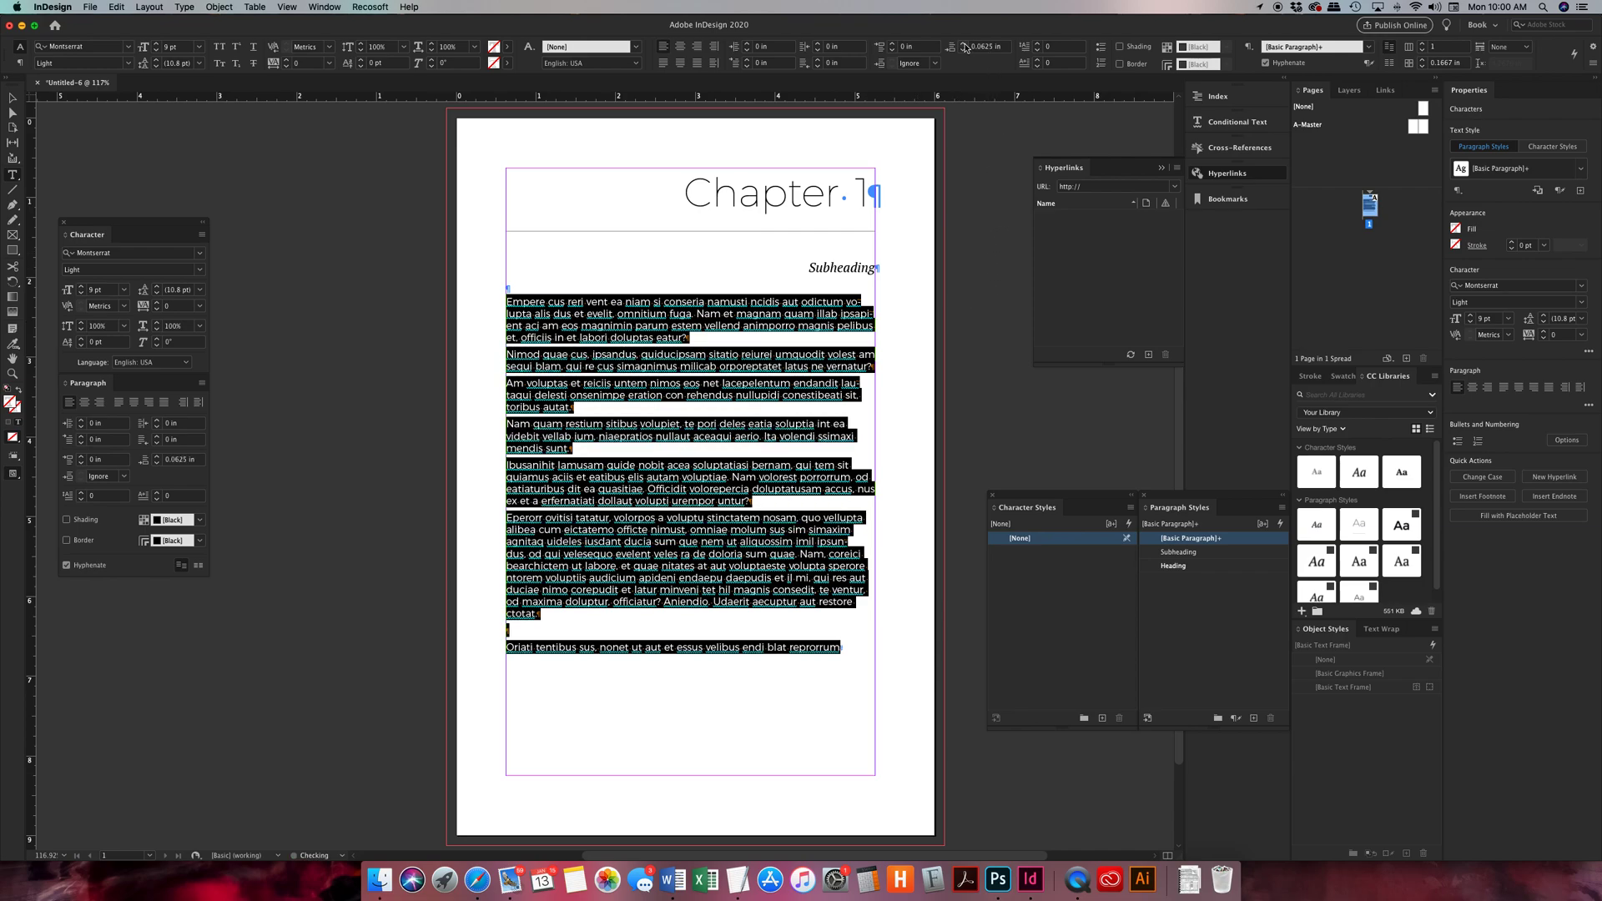
left_click(965, 48)
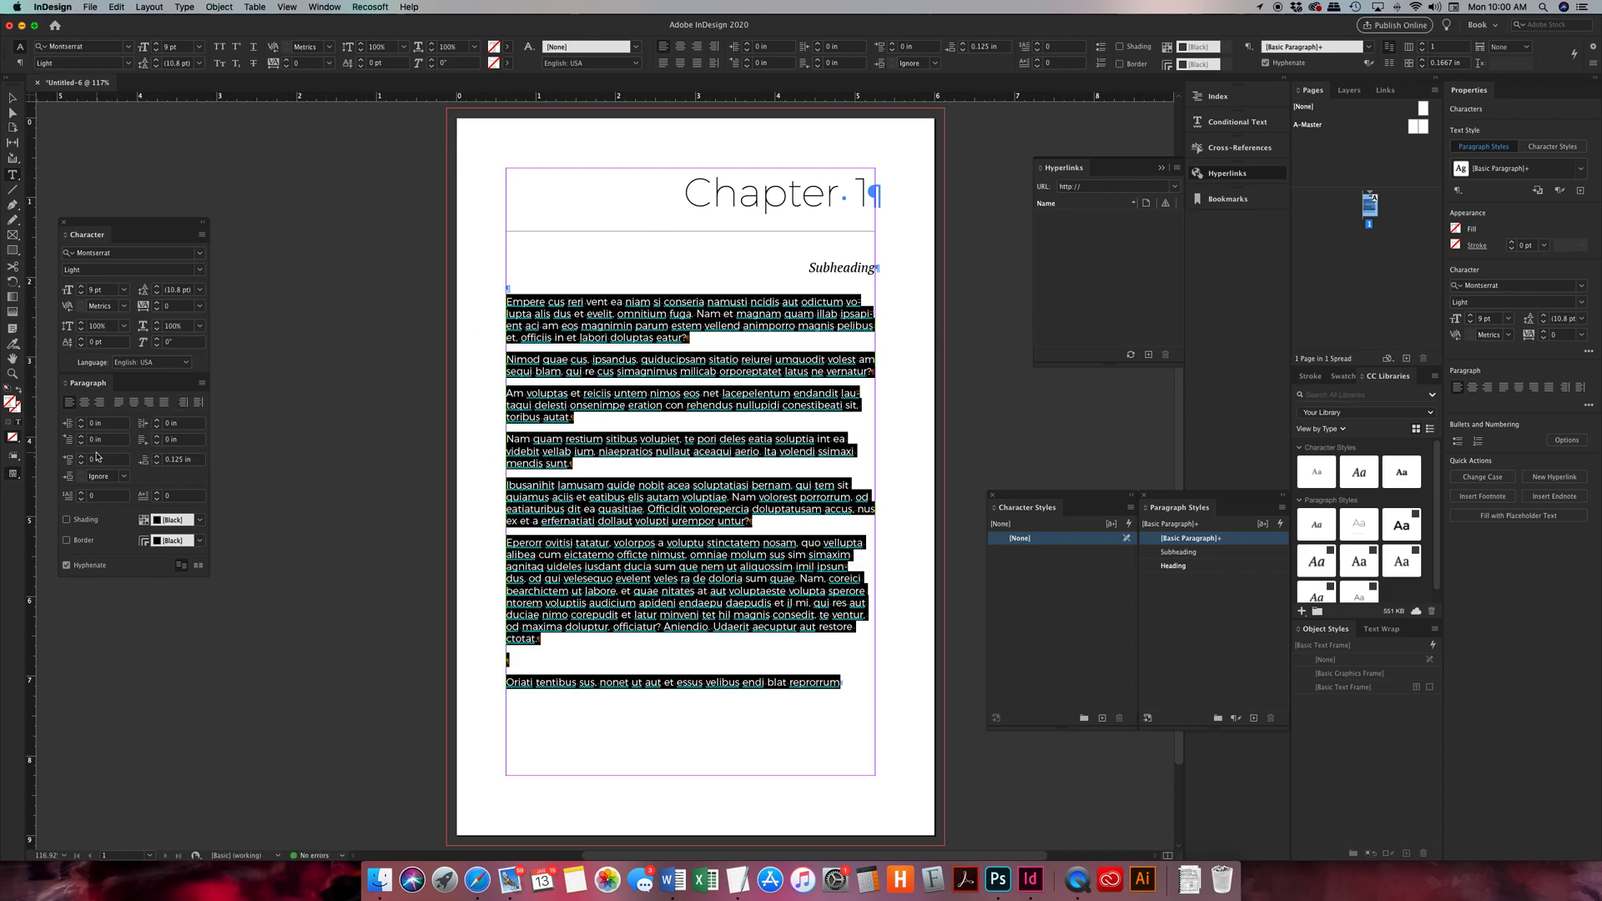
left_click(156, 287)
left_click(156, 287)
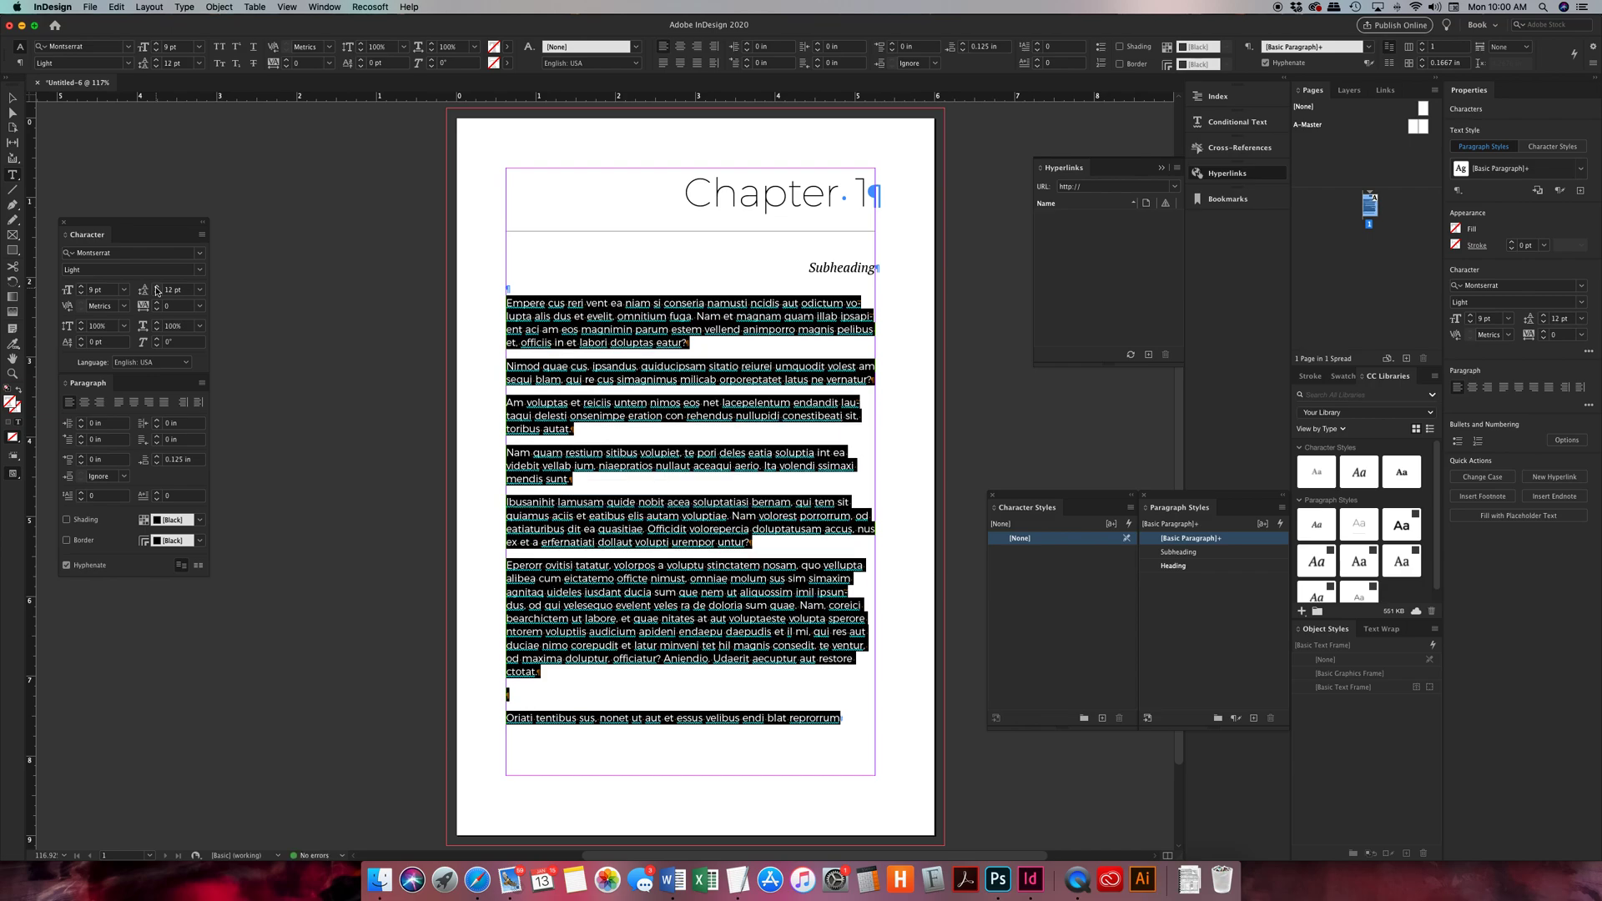
- Deselect the body text and preview the page without guides and hidden characters
left_click(655, 450)
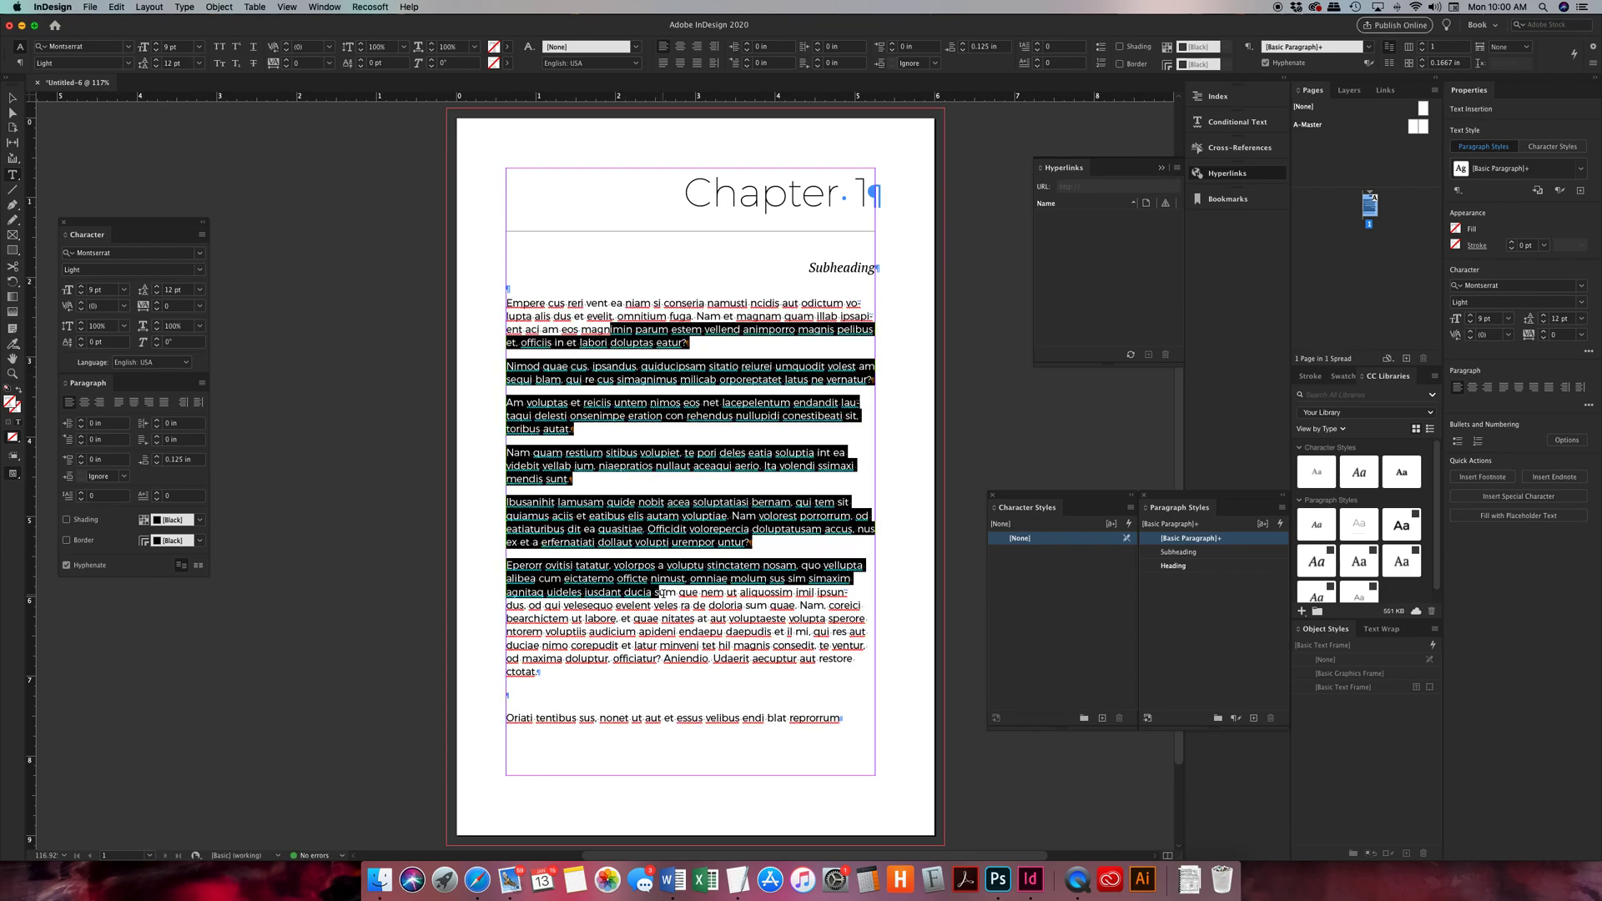
left_click(12, 98)
left_click(321, 265)
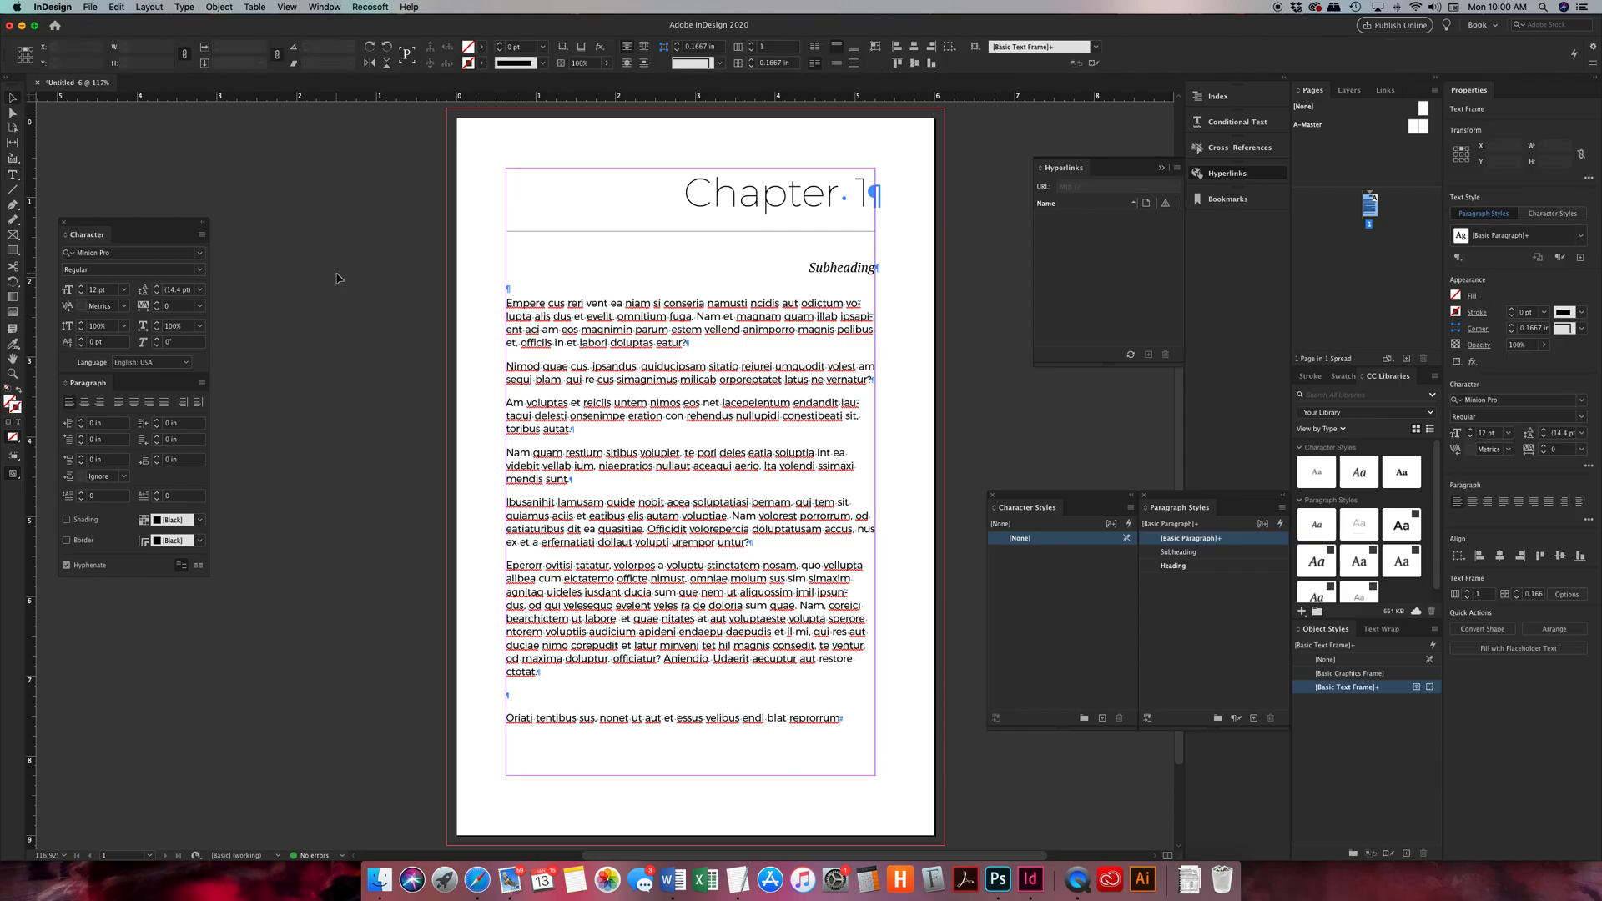
key("w")
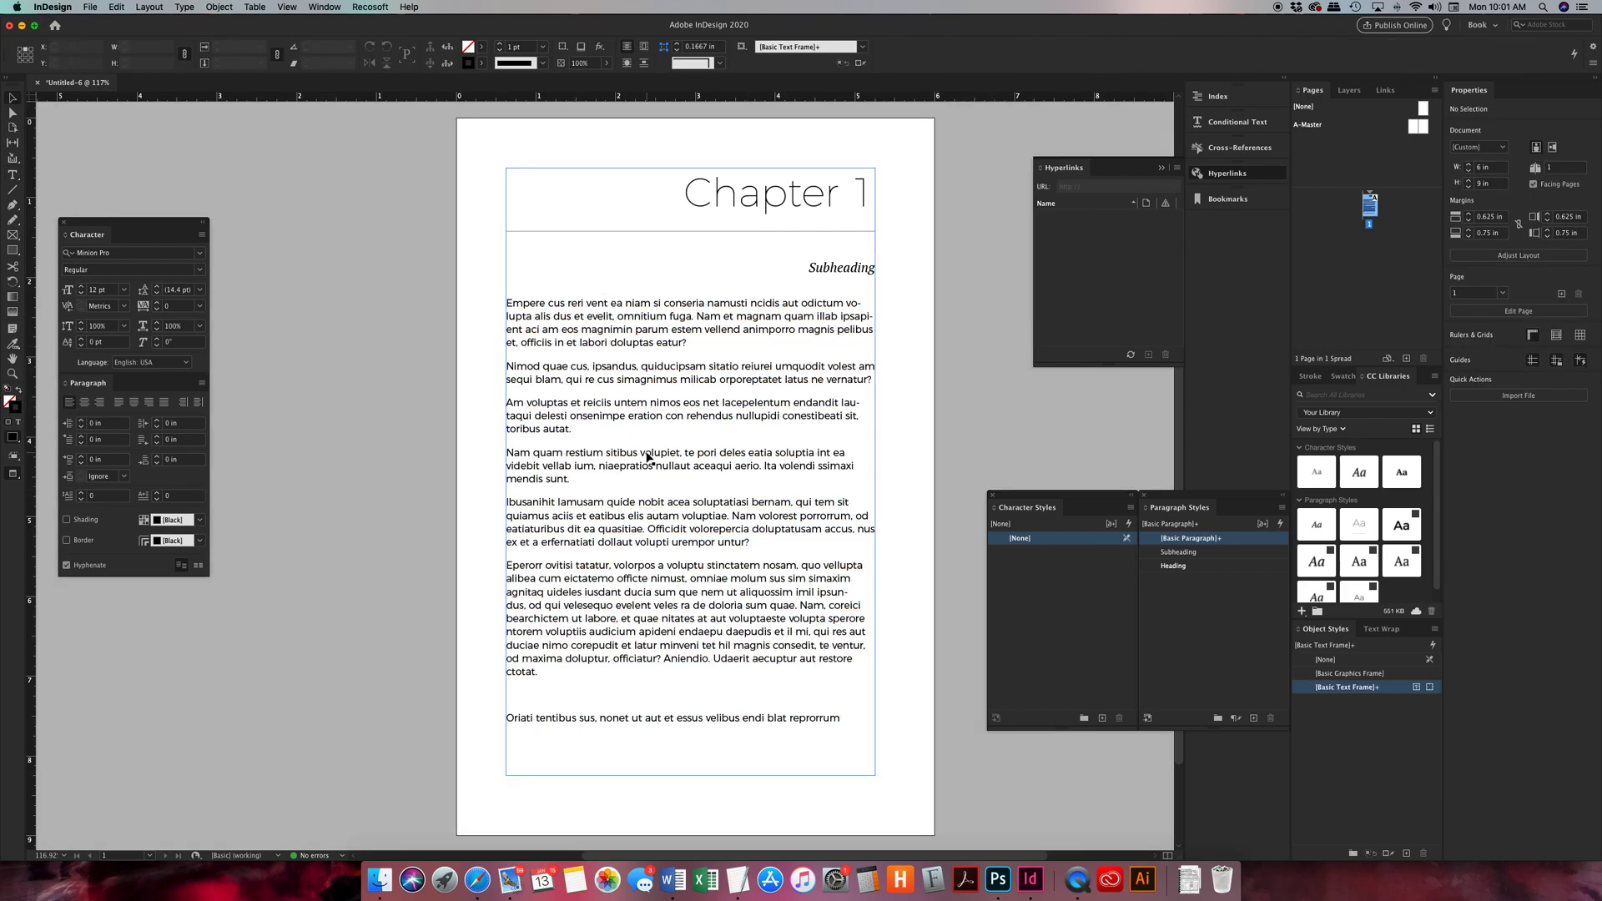
- Start a new paragraph style named Body from the paragraphs between the subheading and the final line
double_click(544, 673)
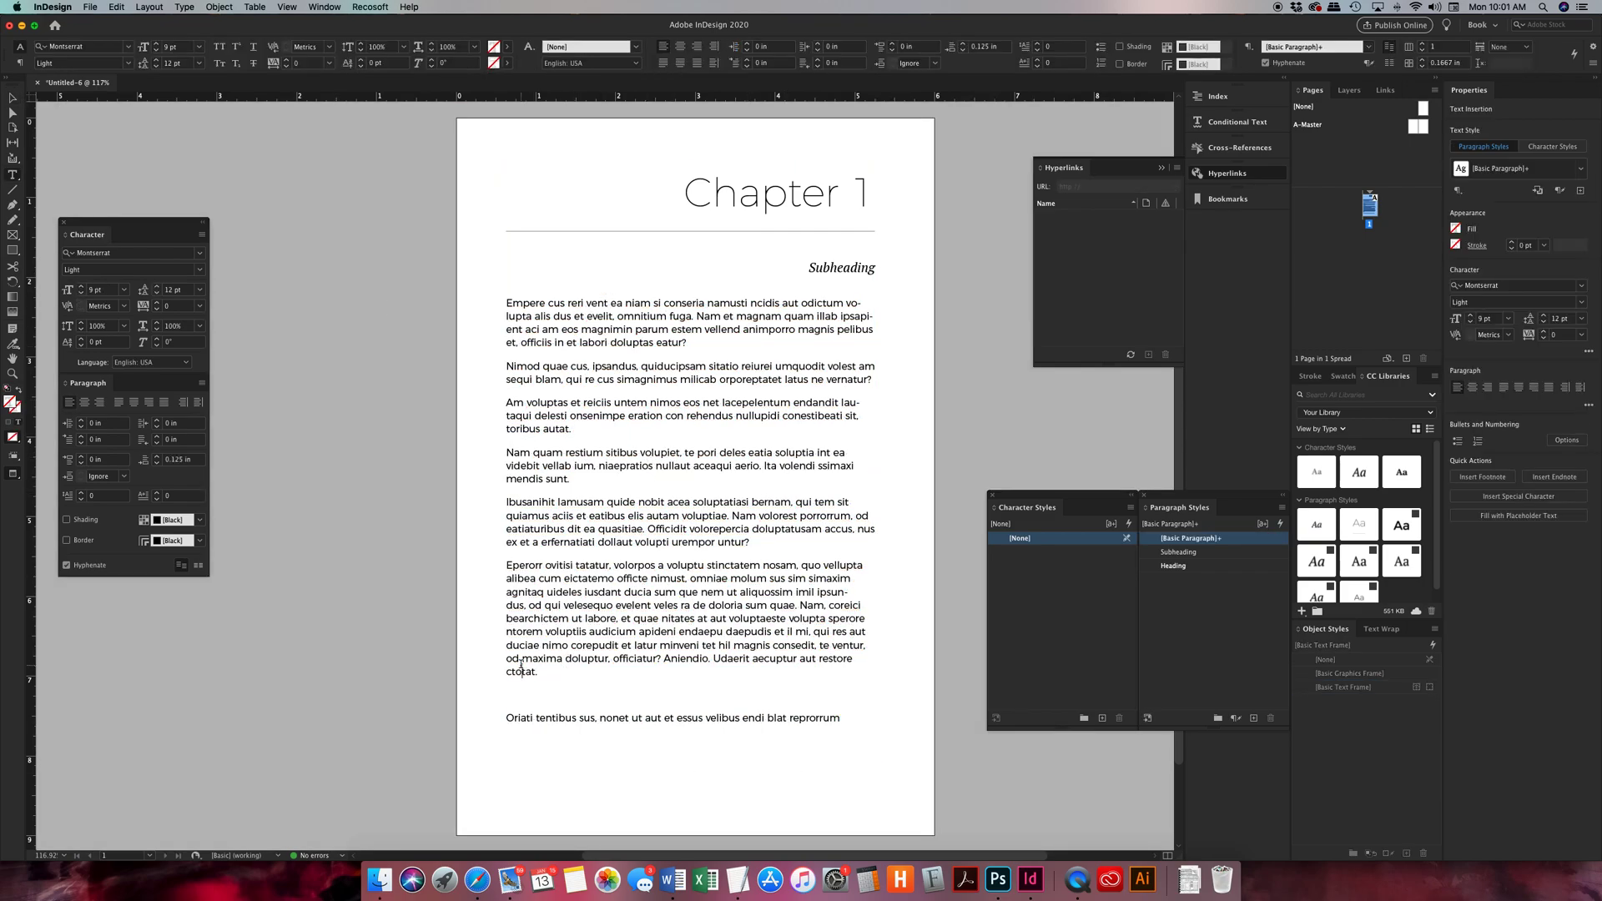
left_click_drag(514, 687, 474, 305)
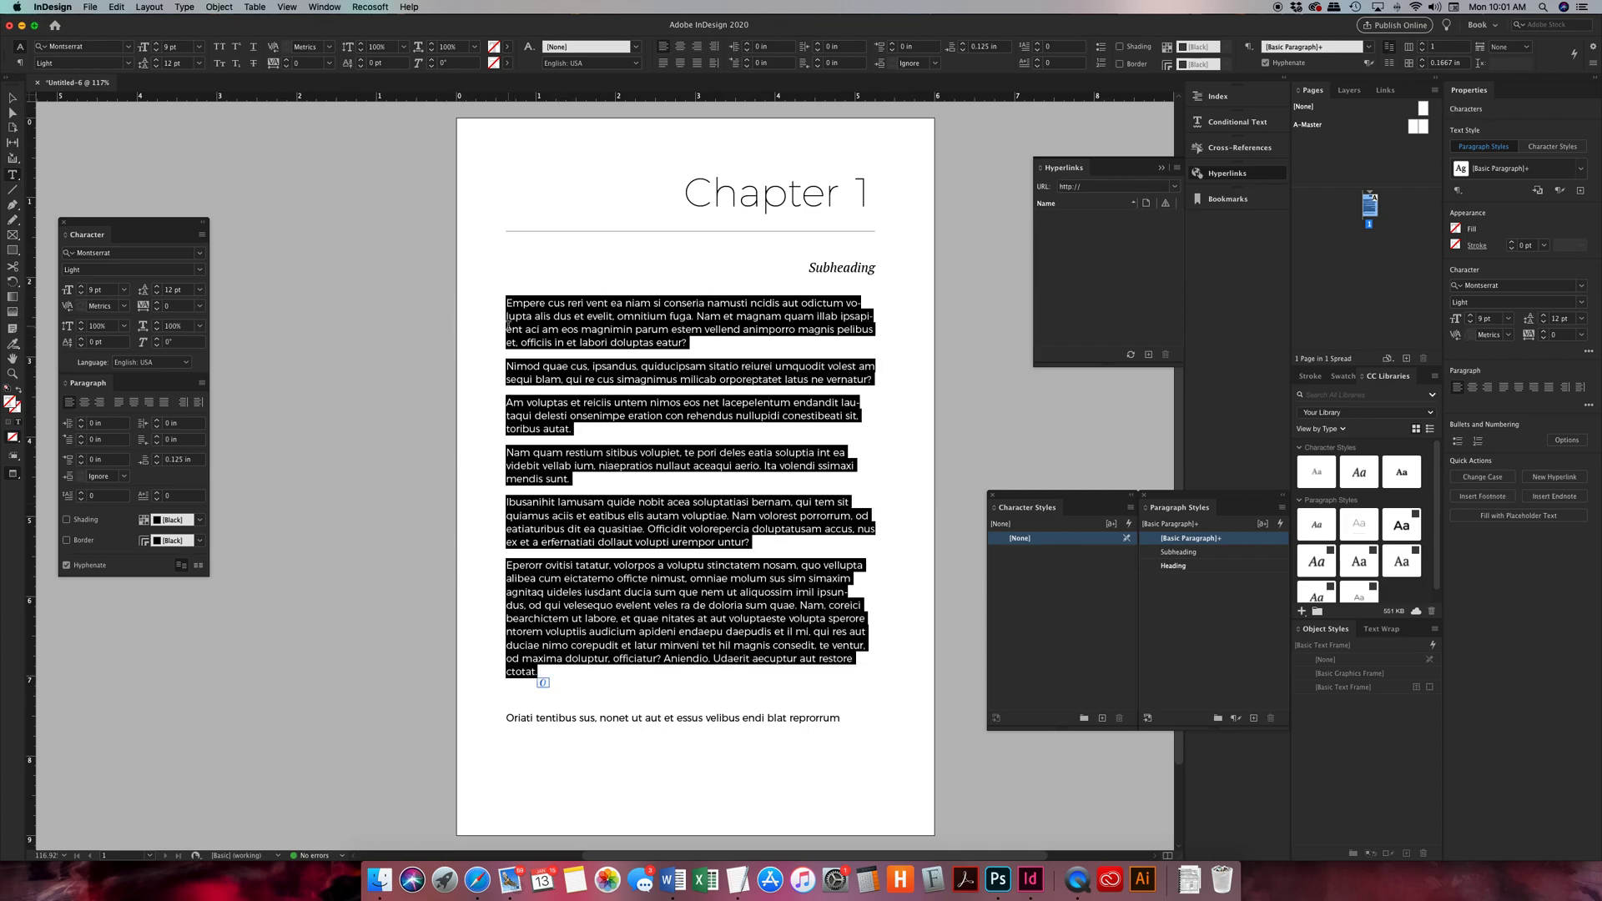
left_click(561, 345)
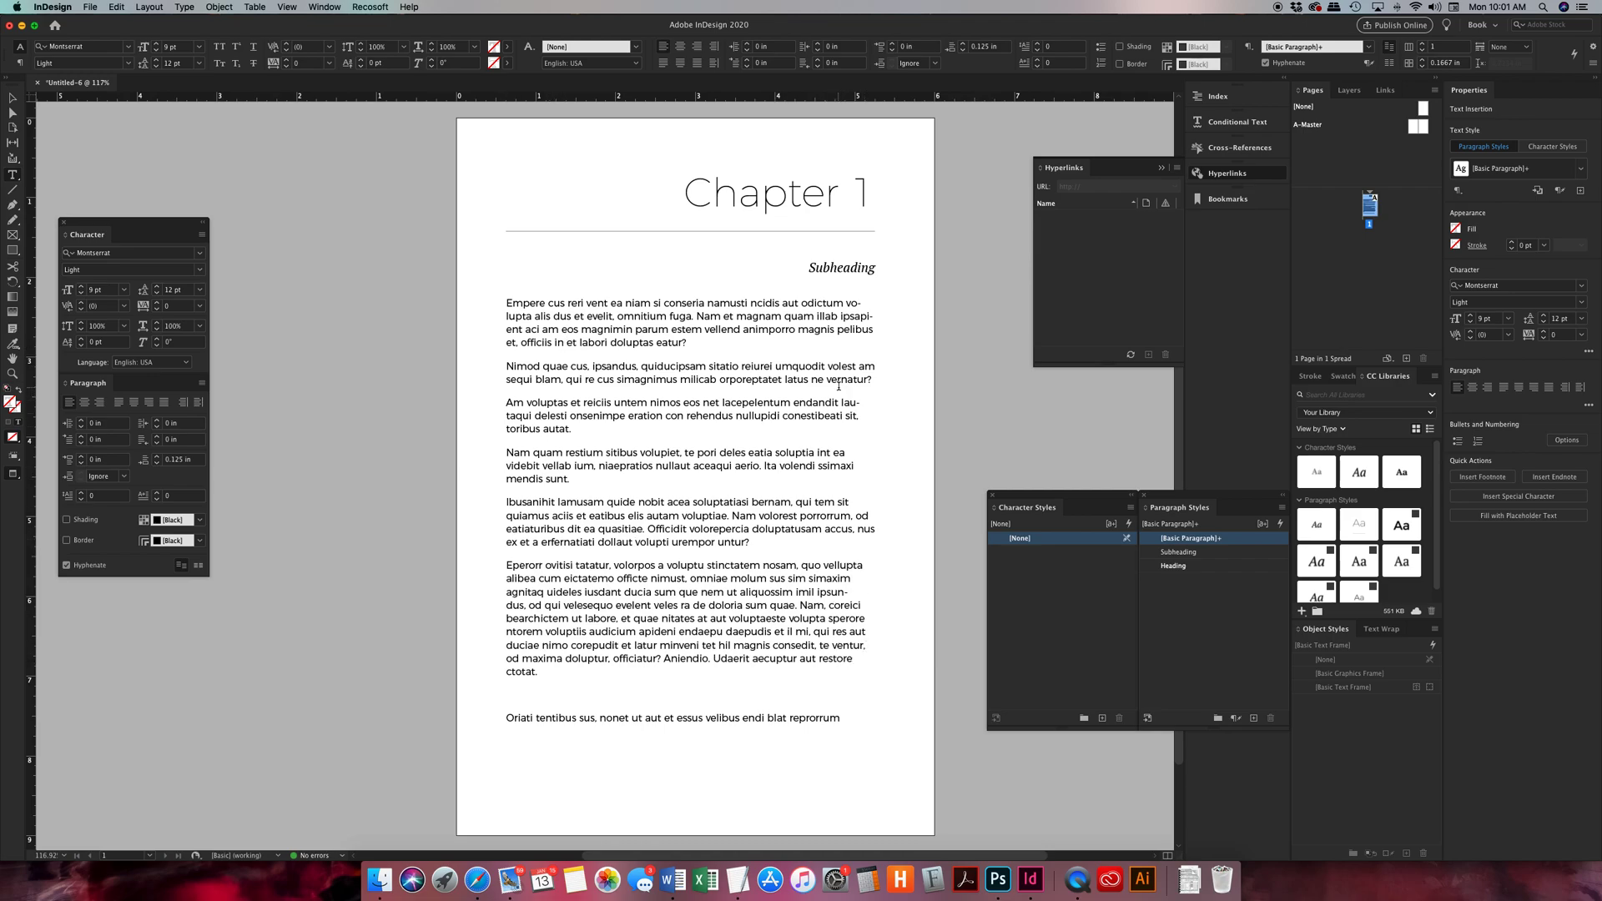
left_click_drag(636, 331, 661, 597)
left_click(696, 627)
left_click_drag(539, 671, 488, 306)
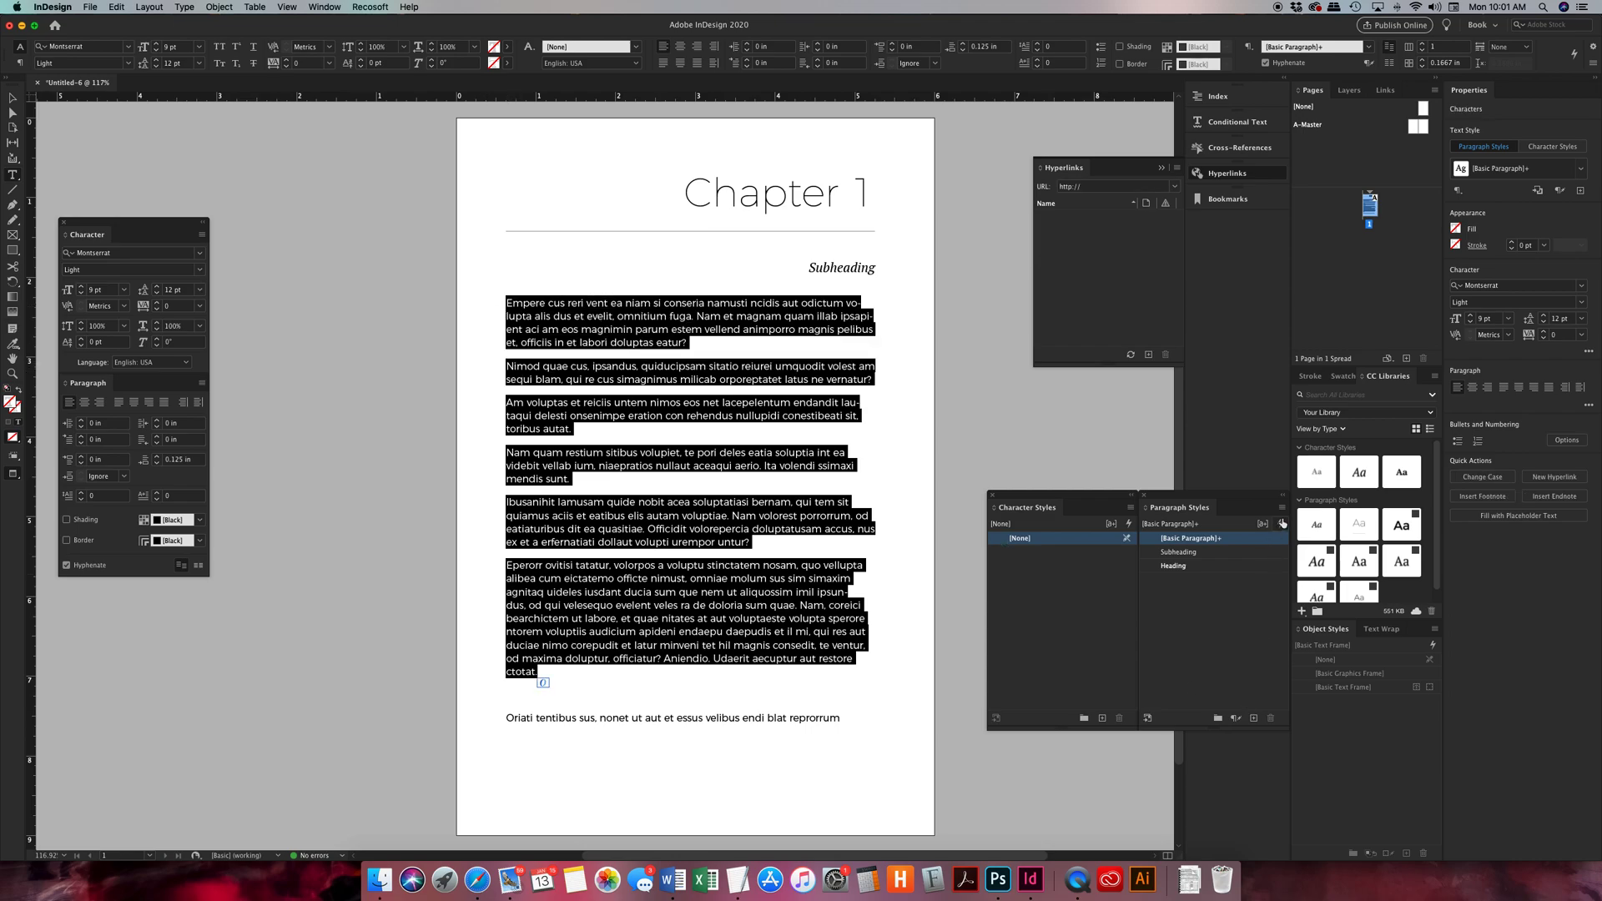
left_click(1282, 508)
left_click(1318, 515)
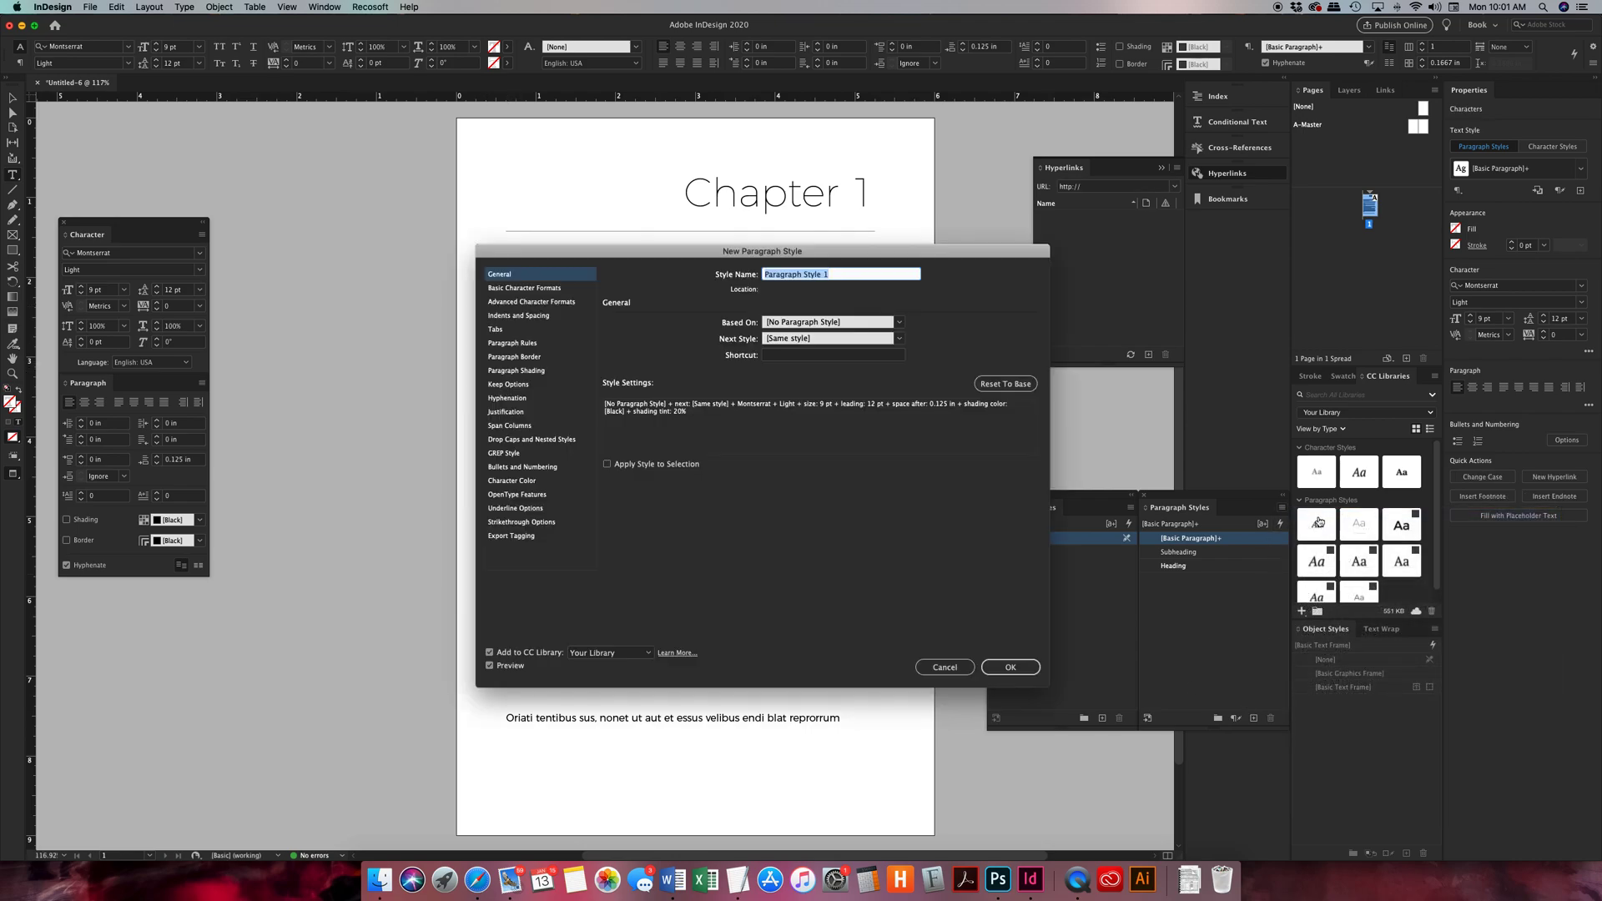
type("Body")
- Review the Body style's character formats, turn off its hyphenation and save the style
left_click(542, 288)
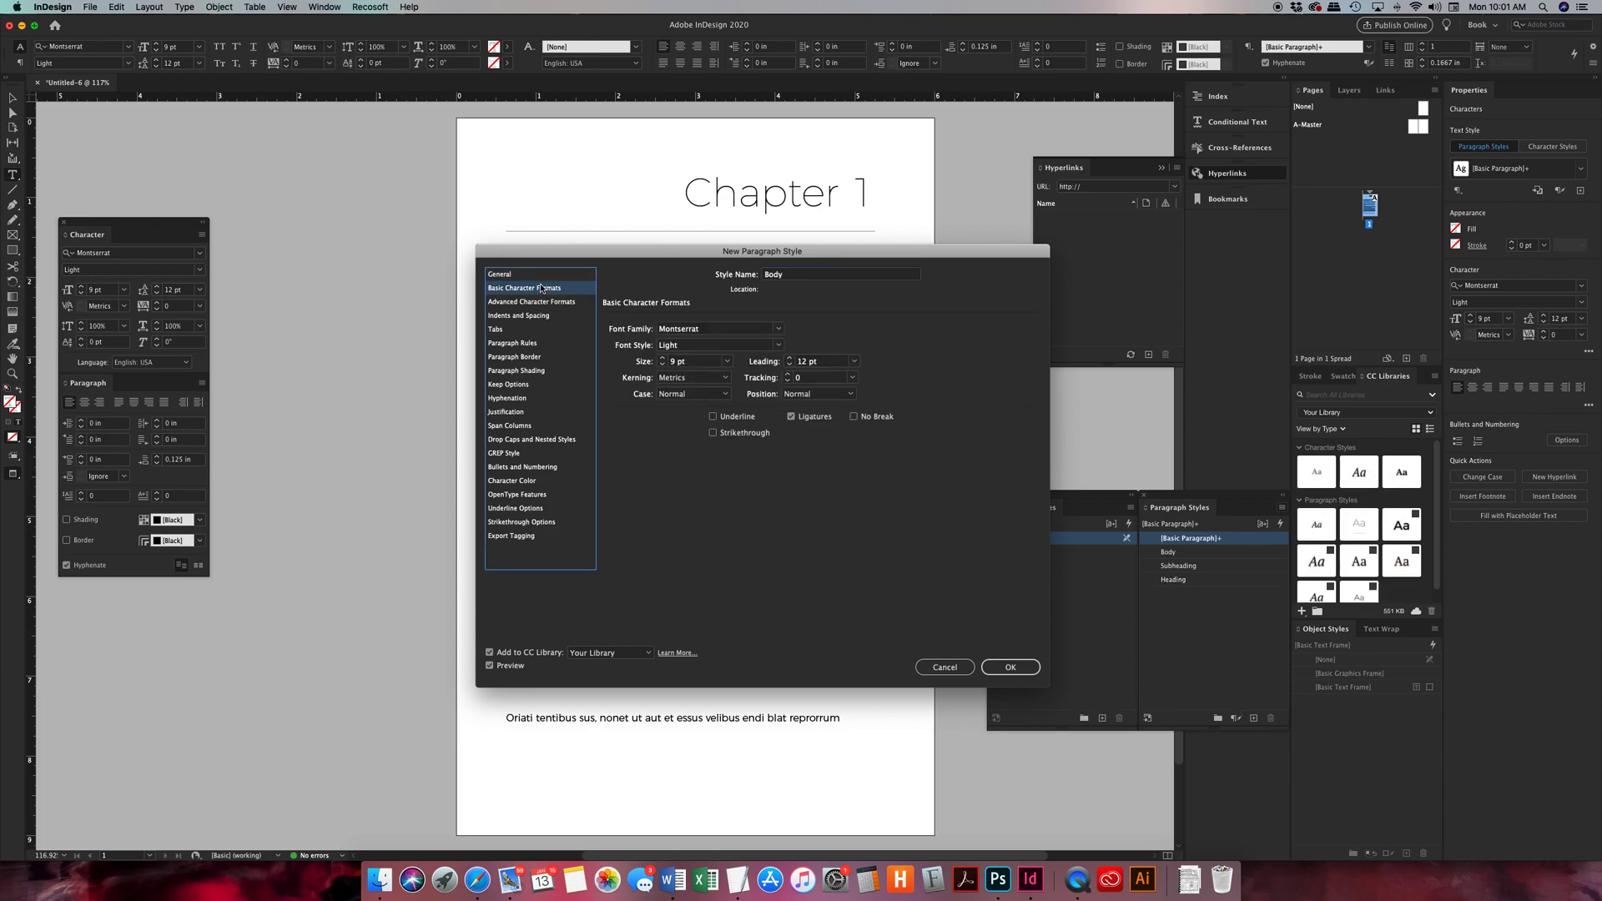
left_click(537, 304)
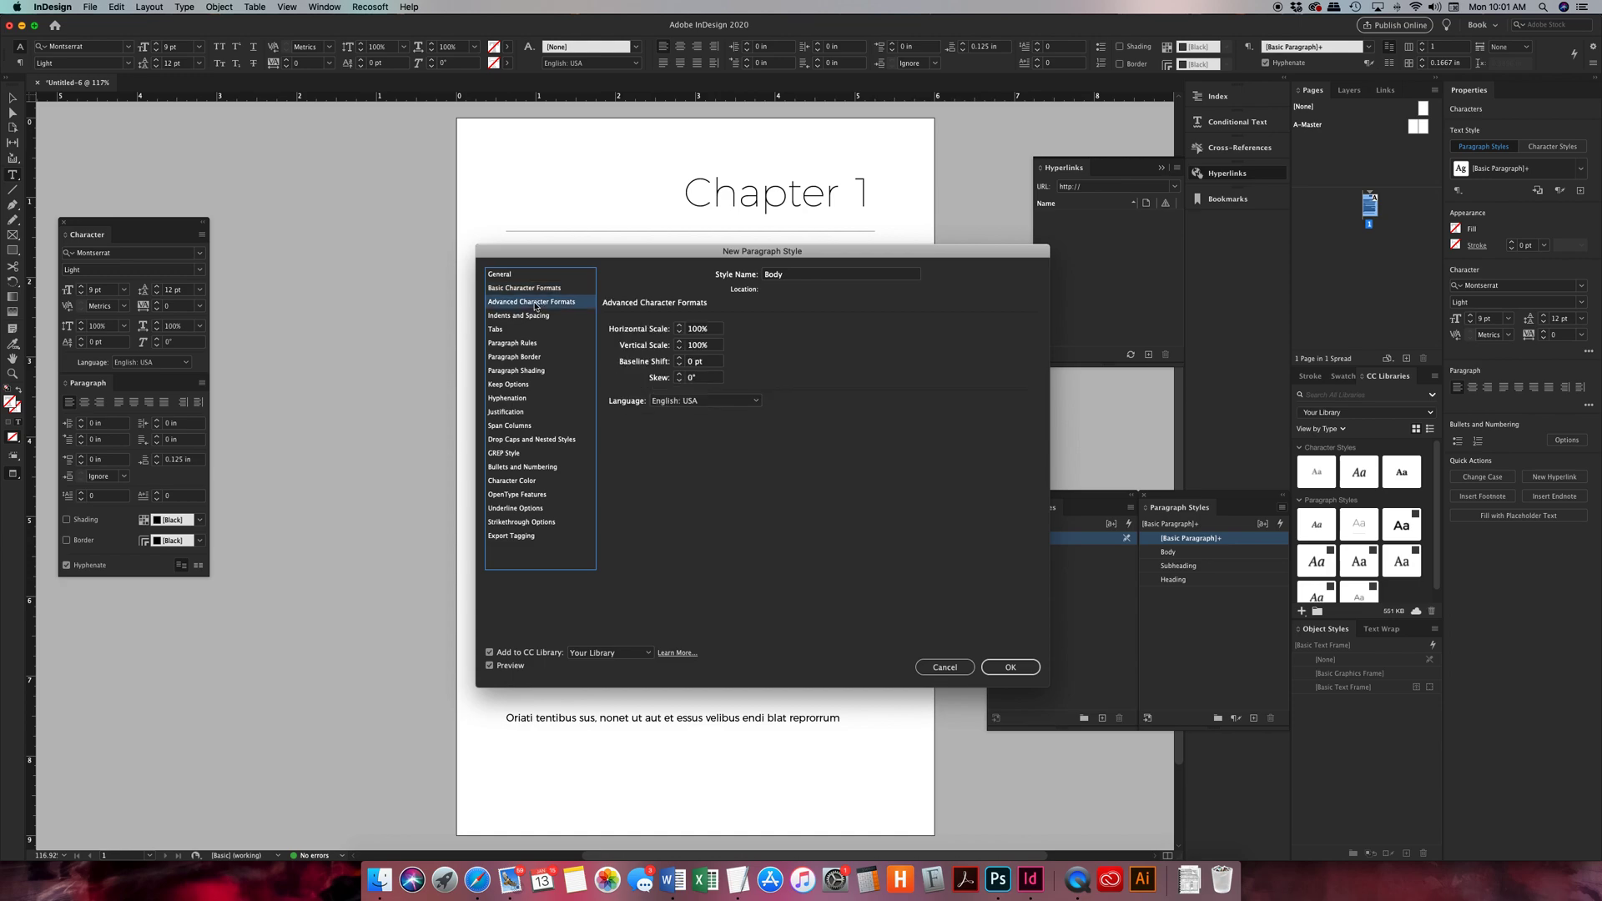
left_click(506, 399)
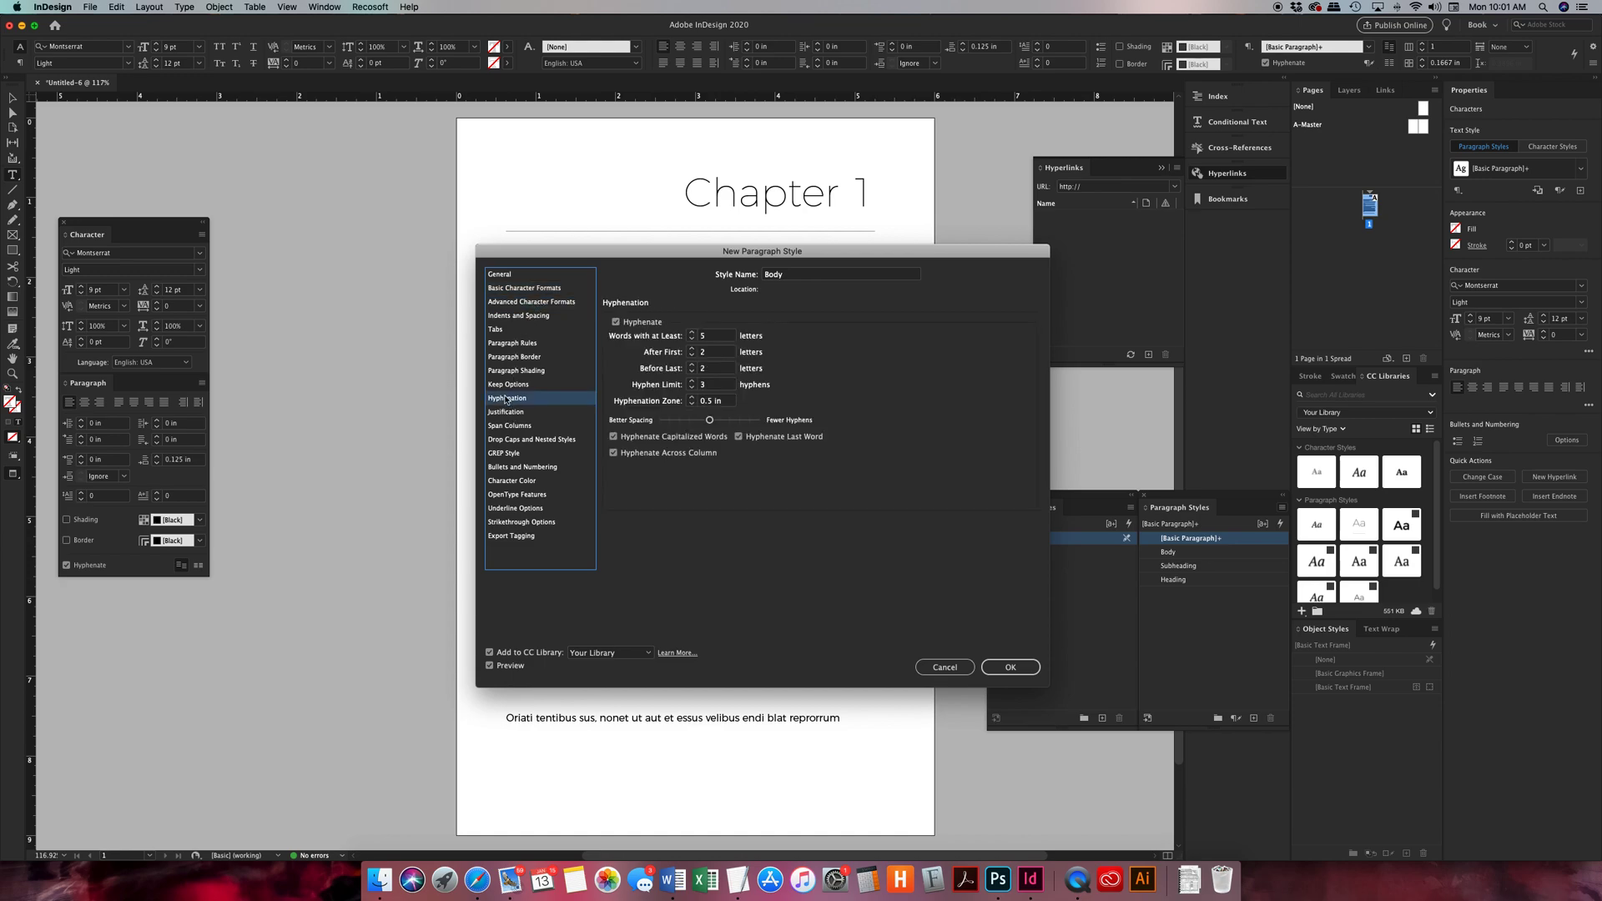
left_click(616, 323)
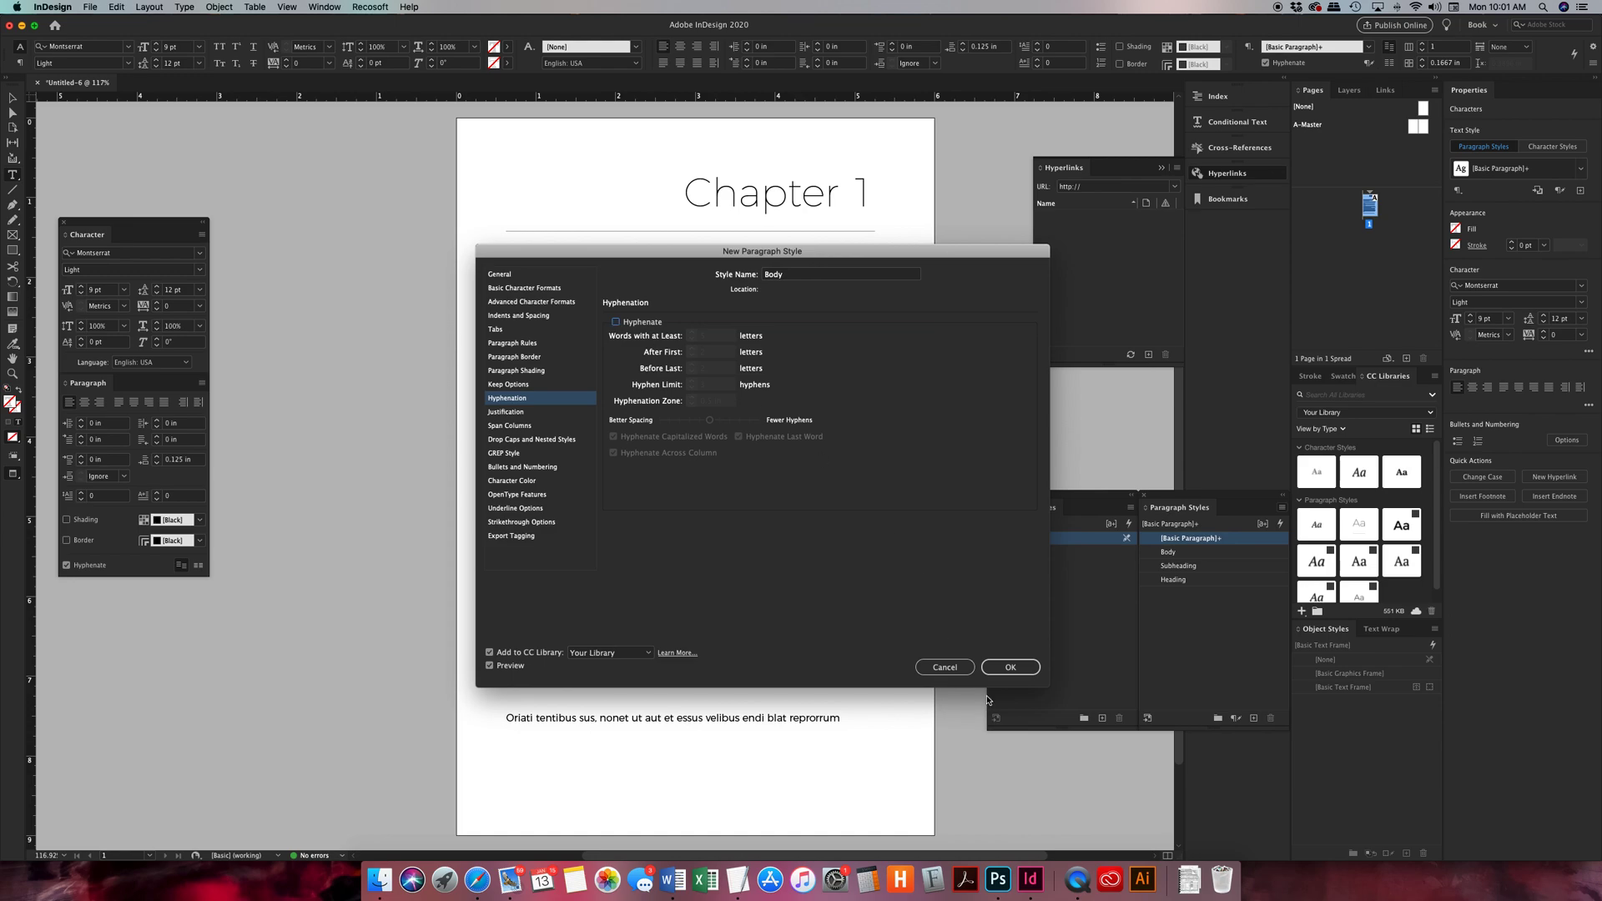
left_click(1010, 667)
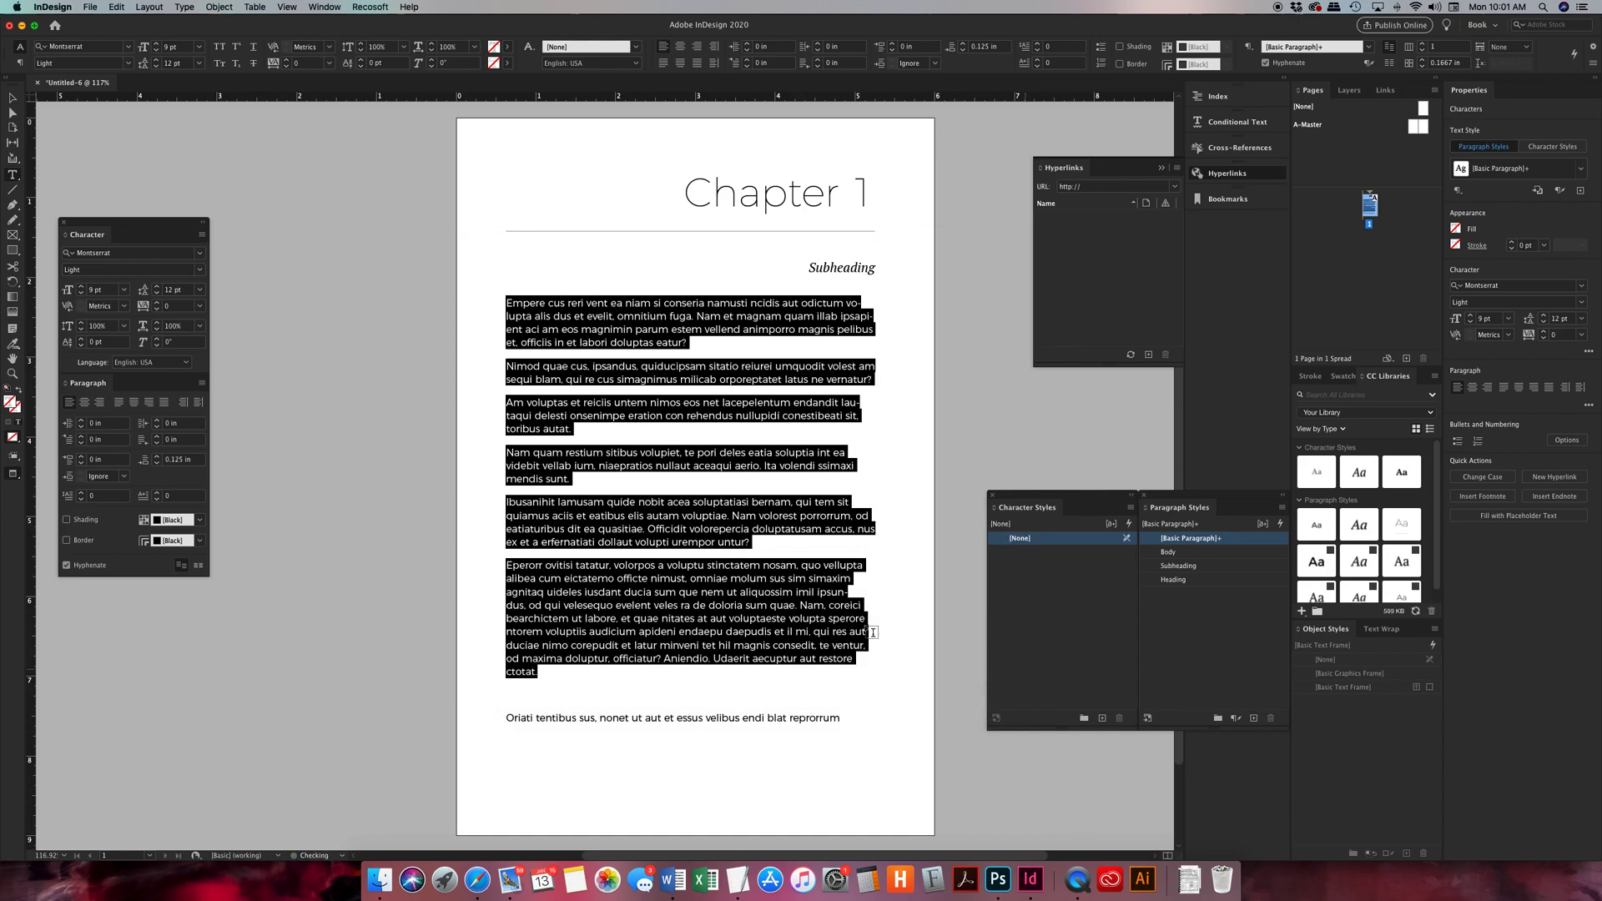
- Apply the Body paragraph style to all paragraphs between the subheading and the final line
left_click(692, 618)
left_click_drag(542, 673, 529, 307)
left_click(1170, 553)
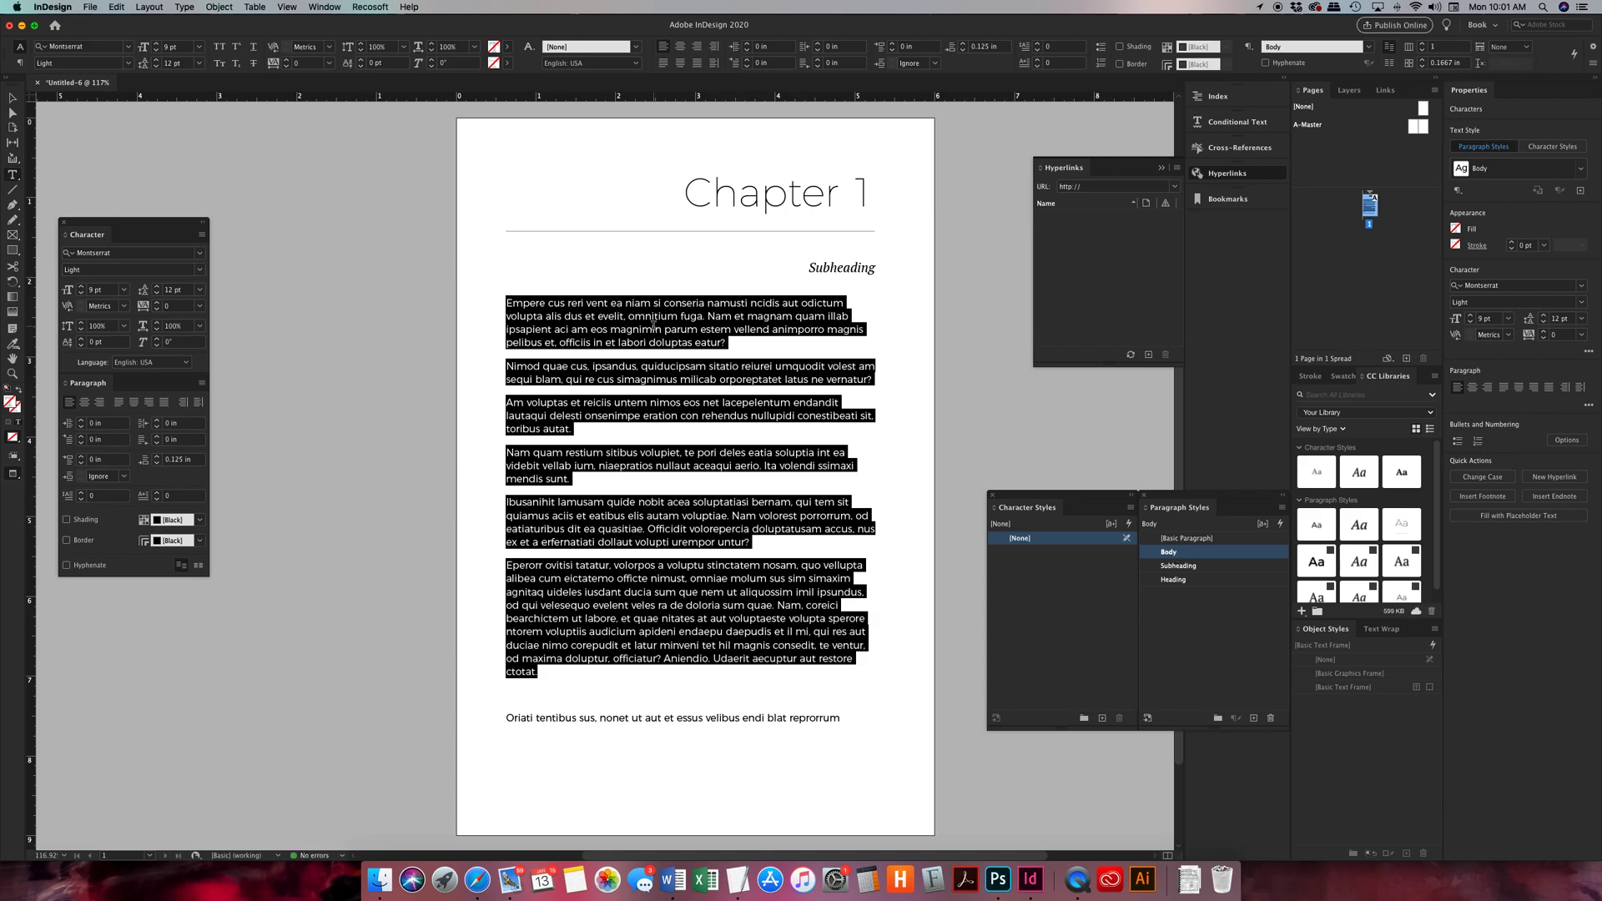
left_click_drag(687, 330, 718, 606)
left_click(718, 607)
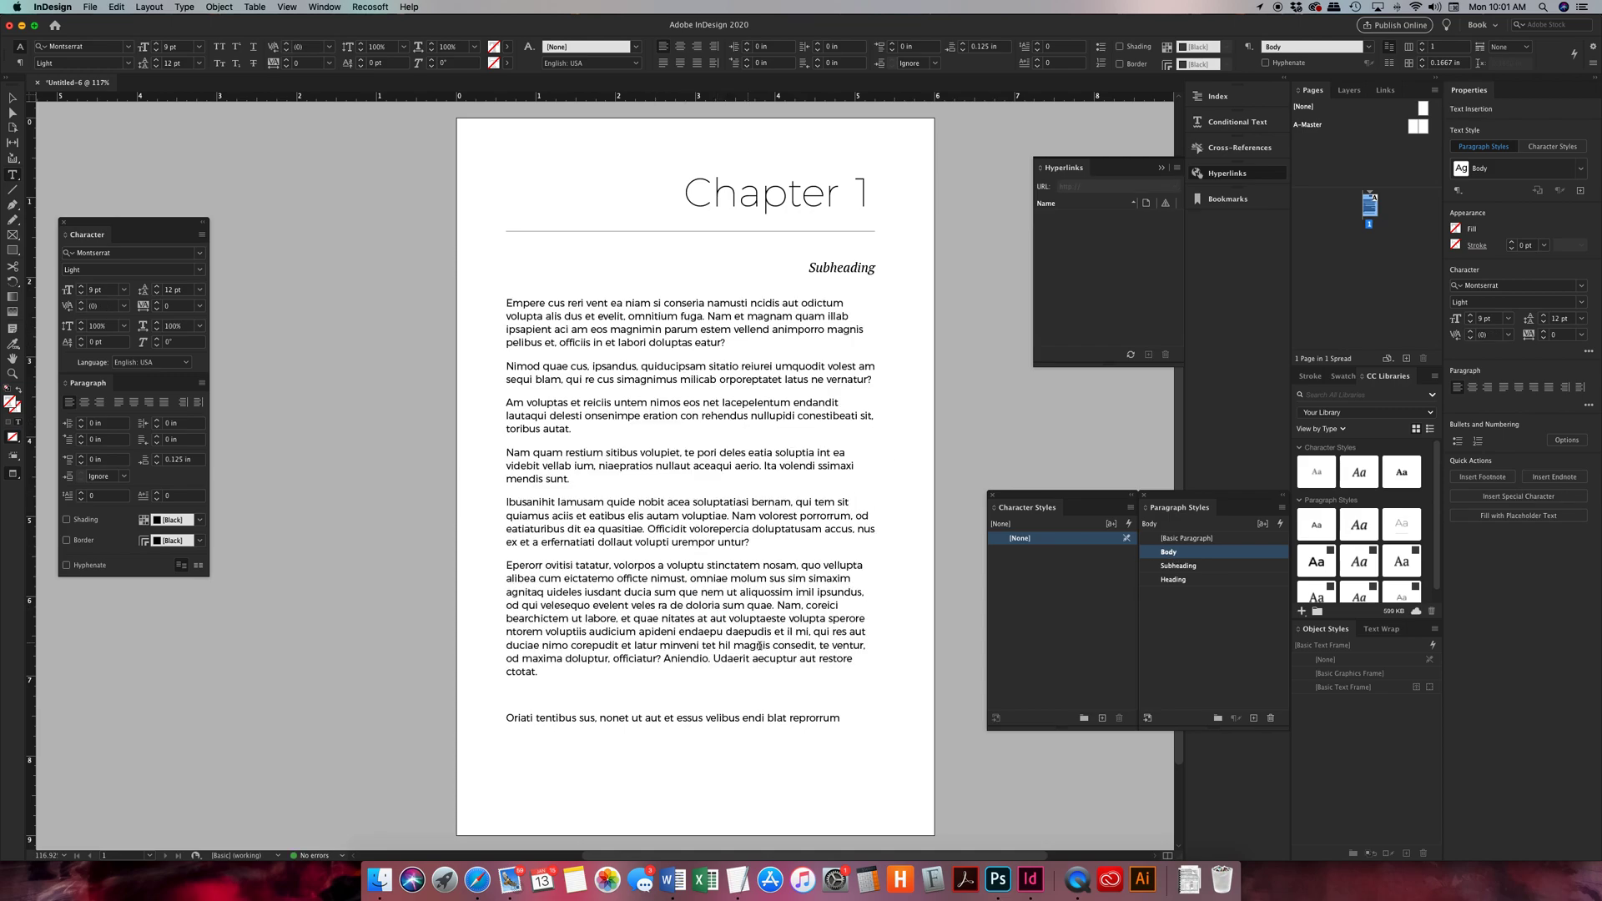
- Start a new paragraph style named Small Print from the separate final line of text
left_click_drag(539, 673, 495, 306)
left_click(542, 683)
double_click(539, 719)
triple_click(539, 719)
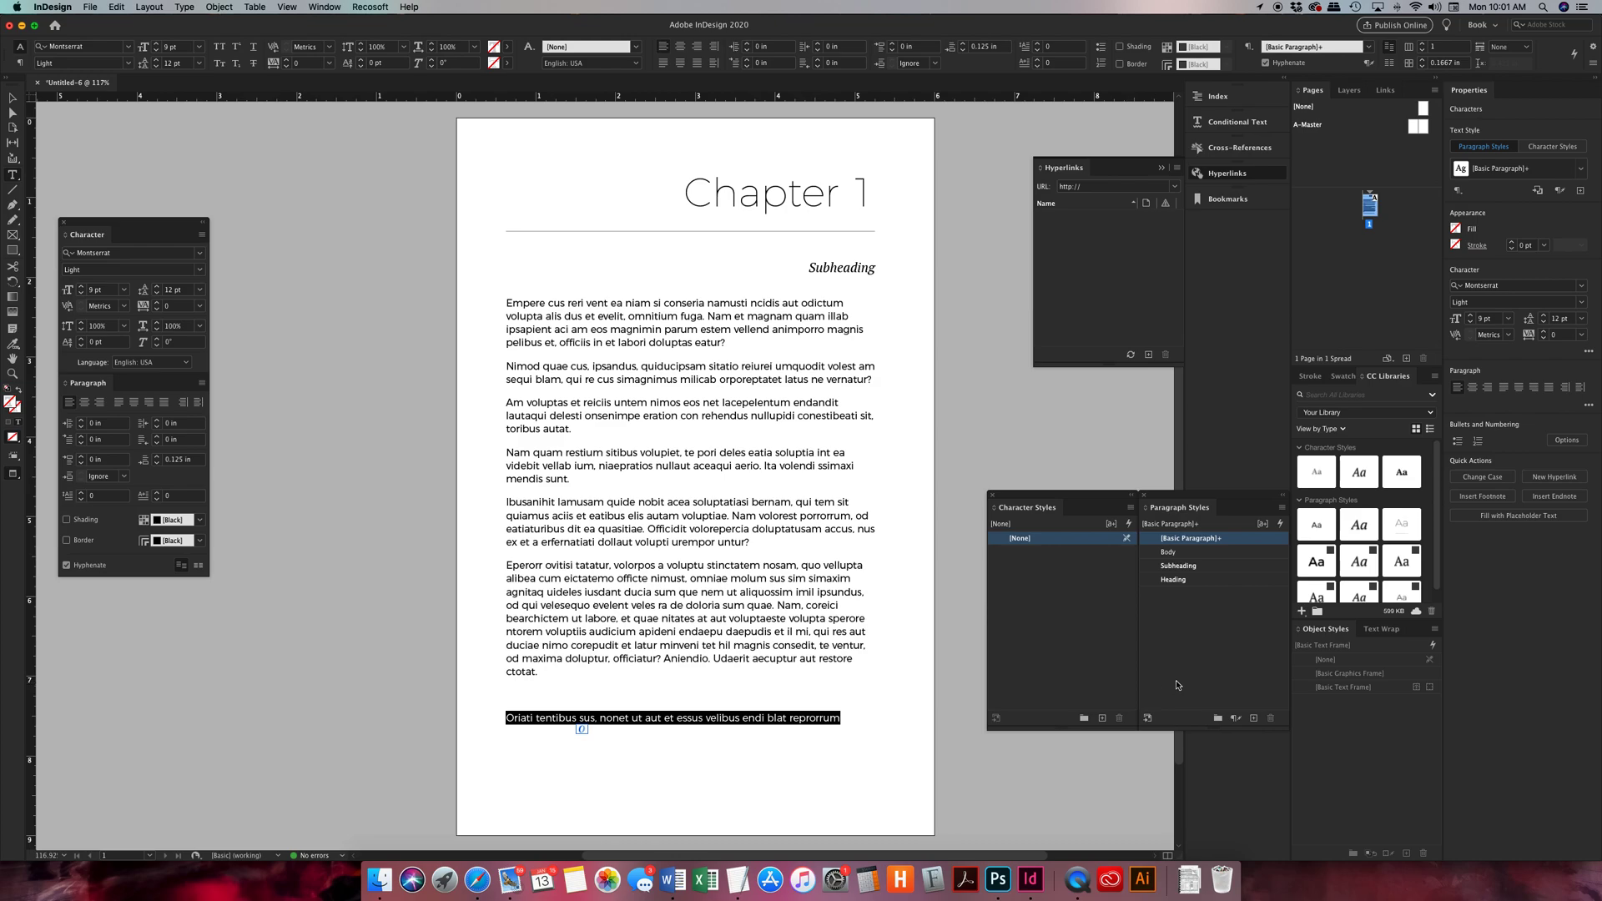
left_click(1282, 507)
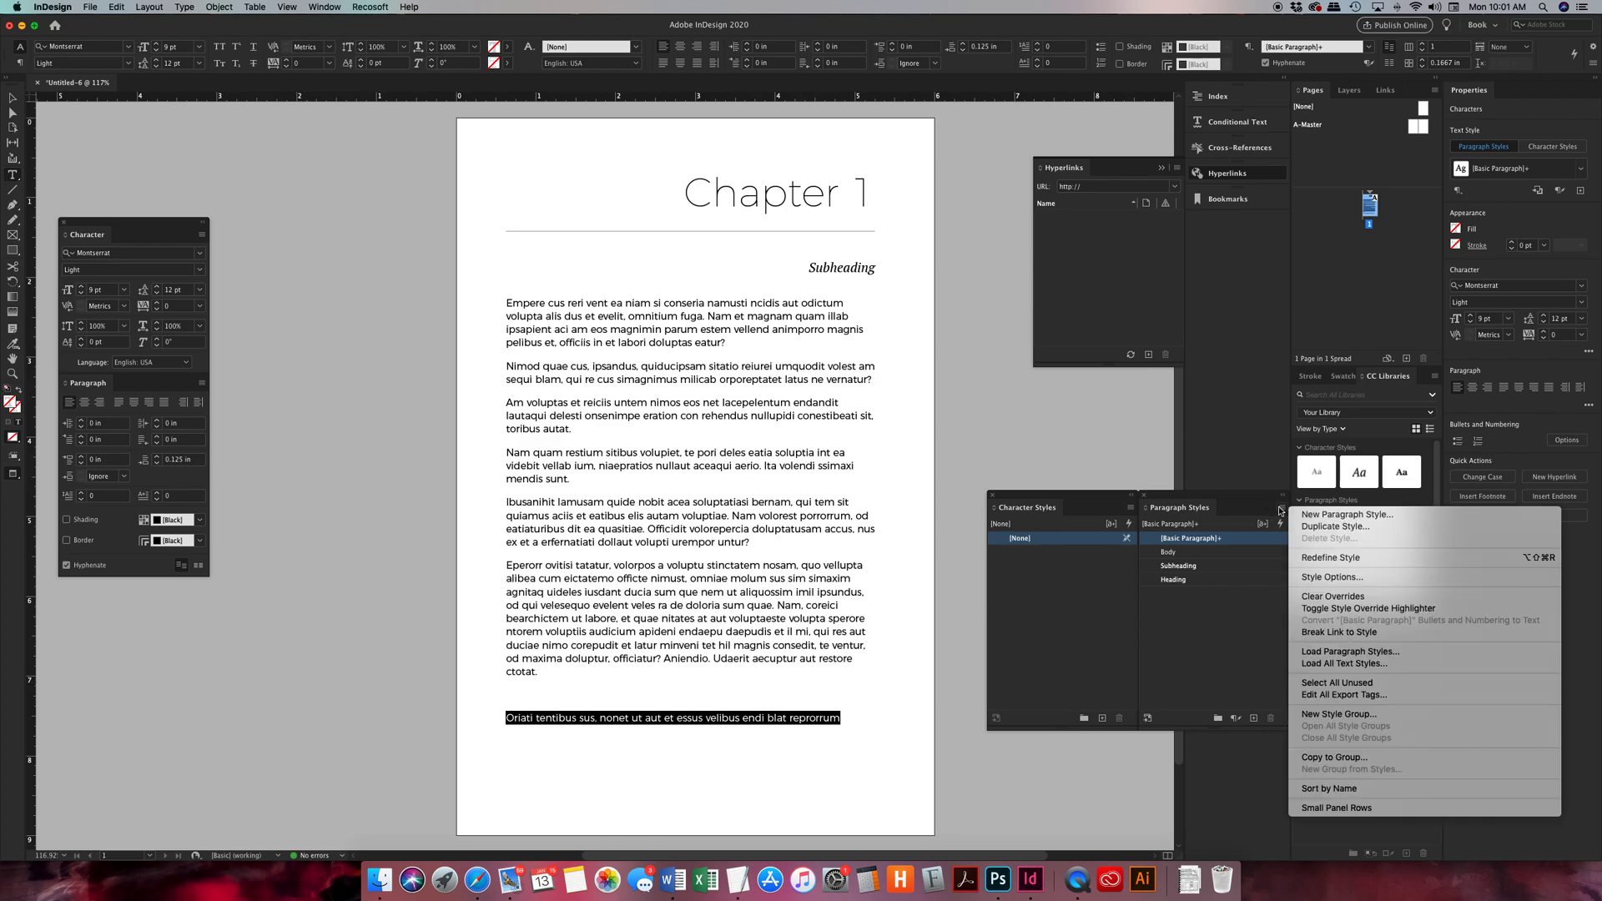
left_click(1309, 515)
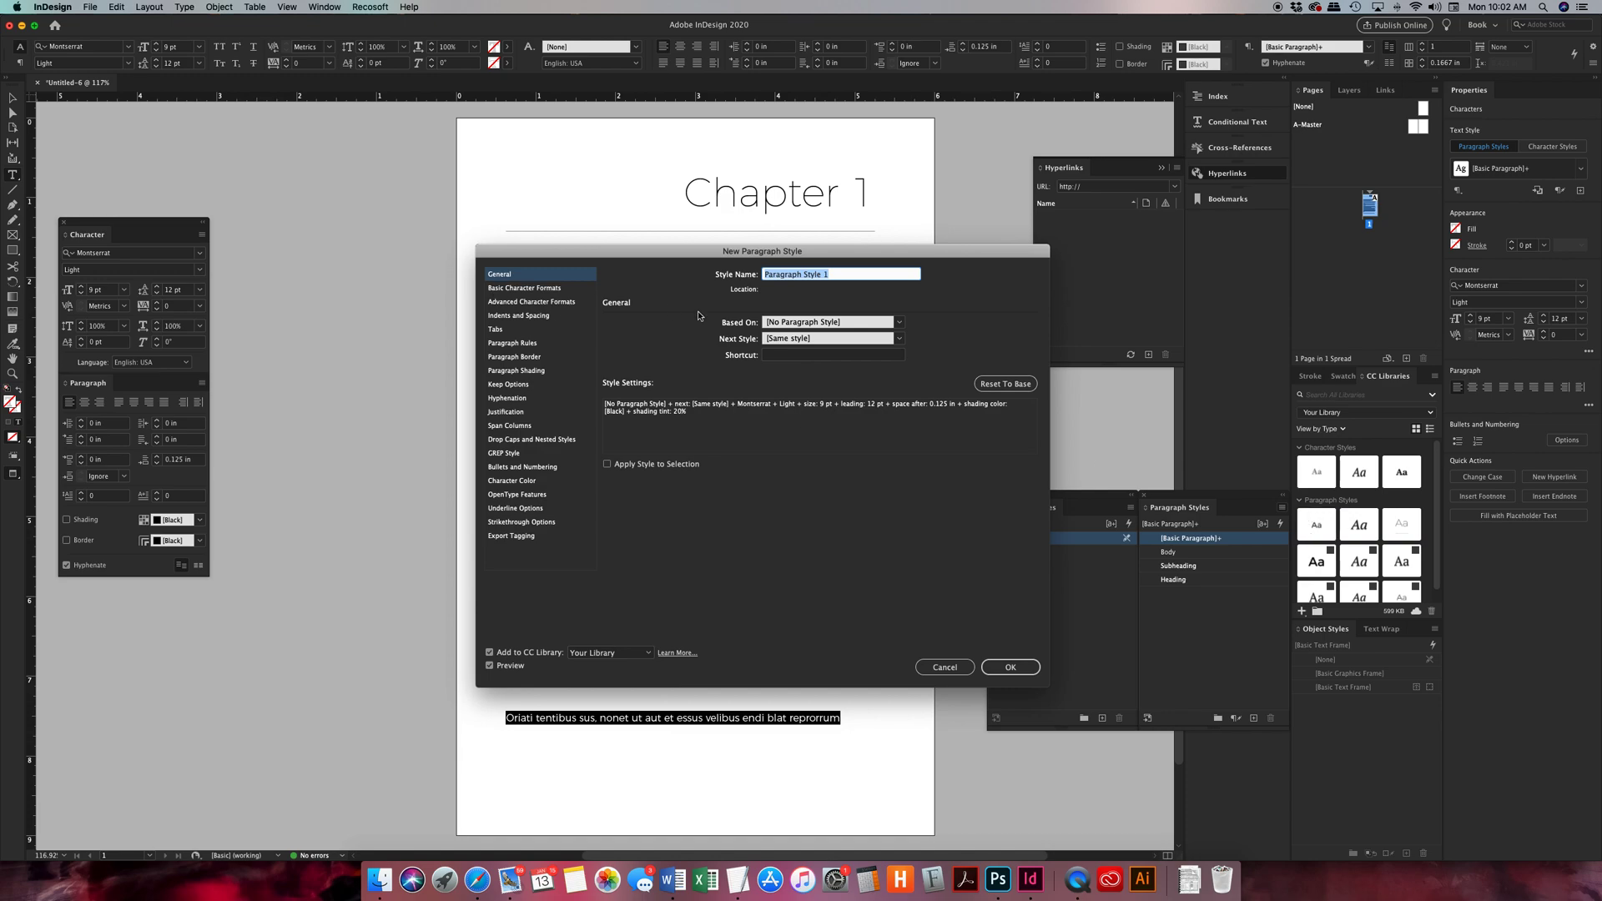
type("Small Prin")
- Set the Small Print style's font size to 6 pt and its leading to Auto
left_click(527, 290)
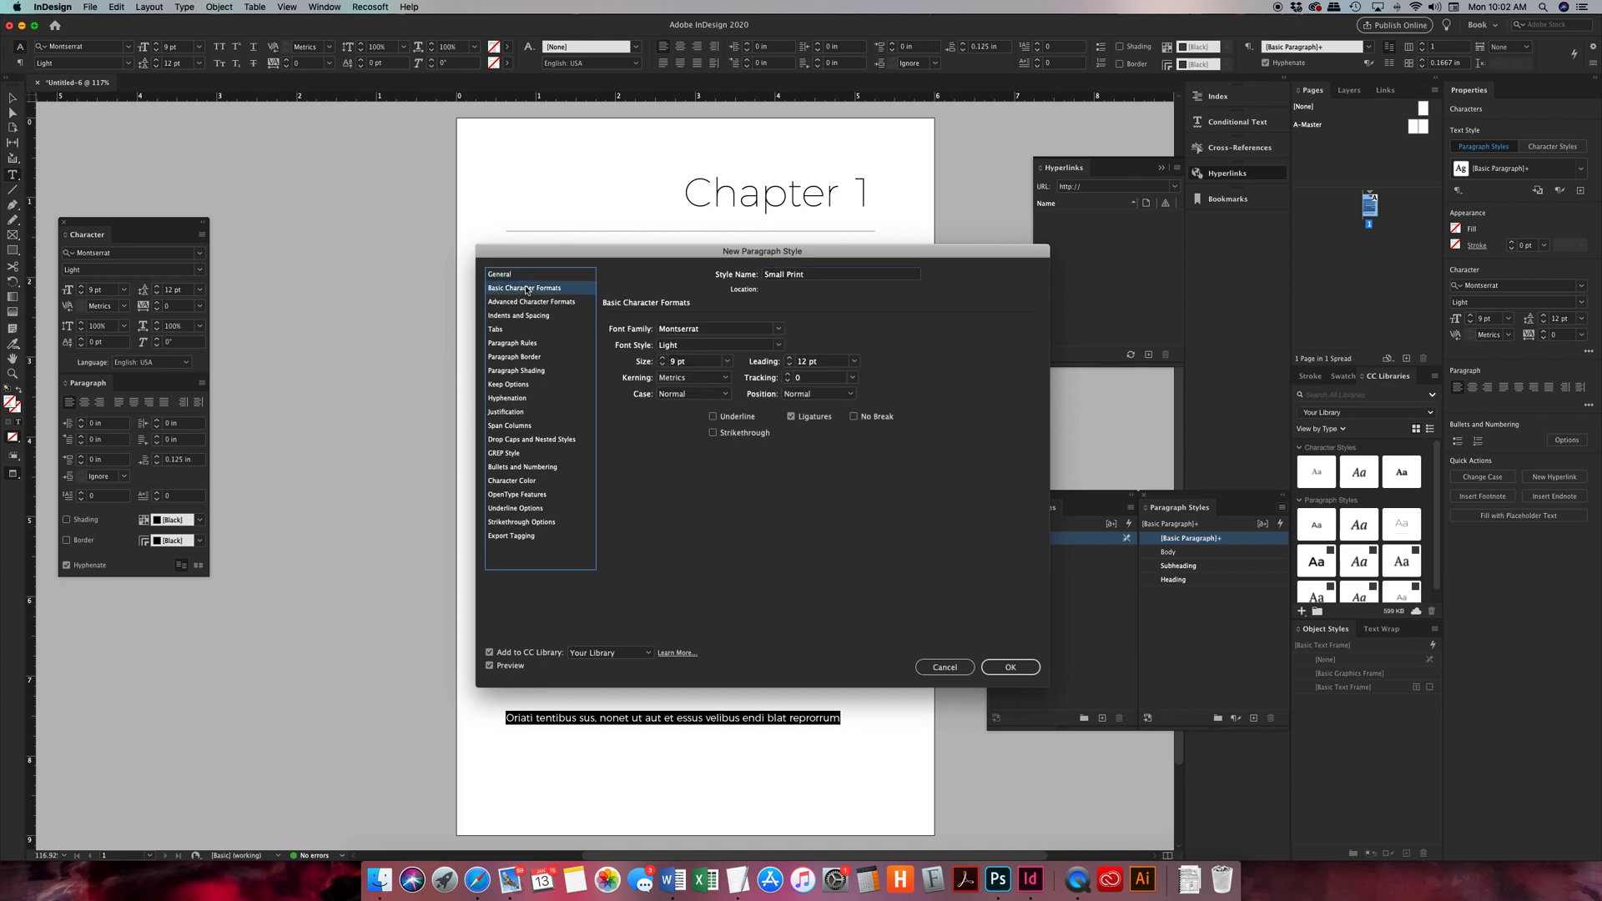
left_click(727, 360)
left_click(705, 381)
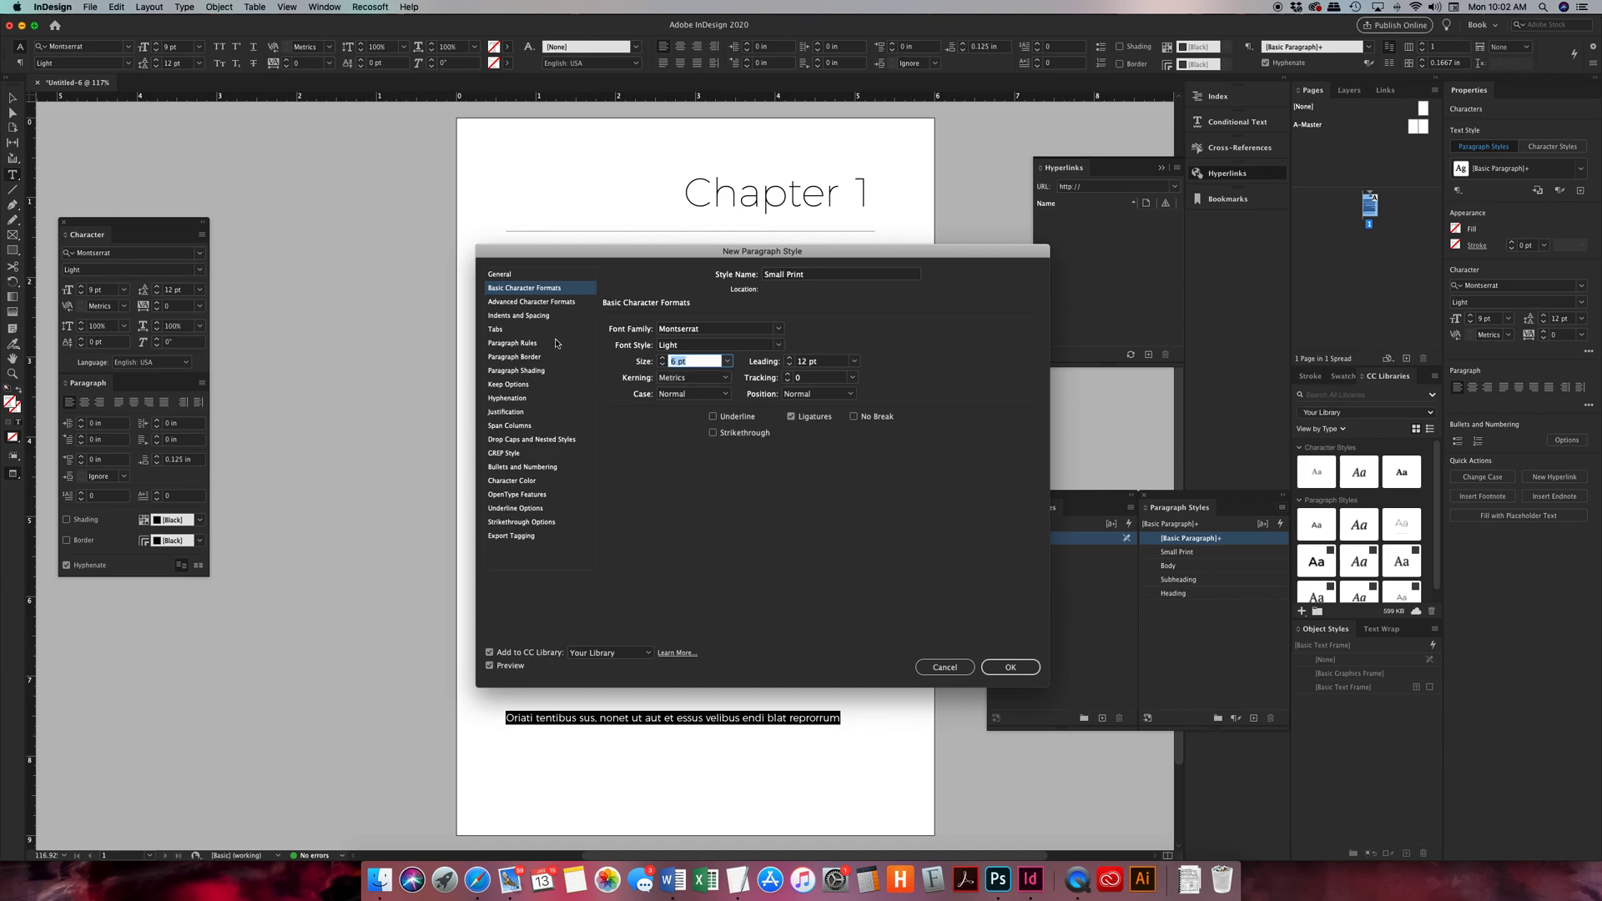
left_click(855, 363)
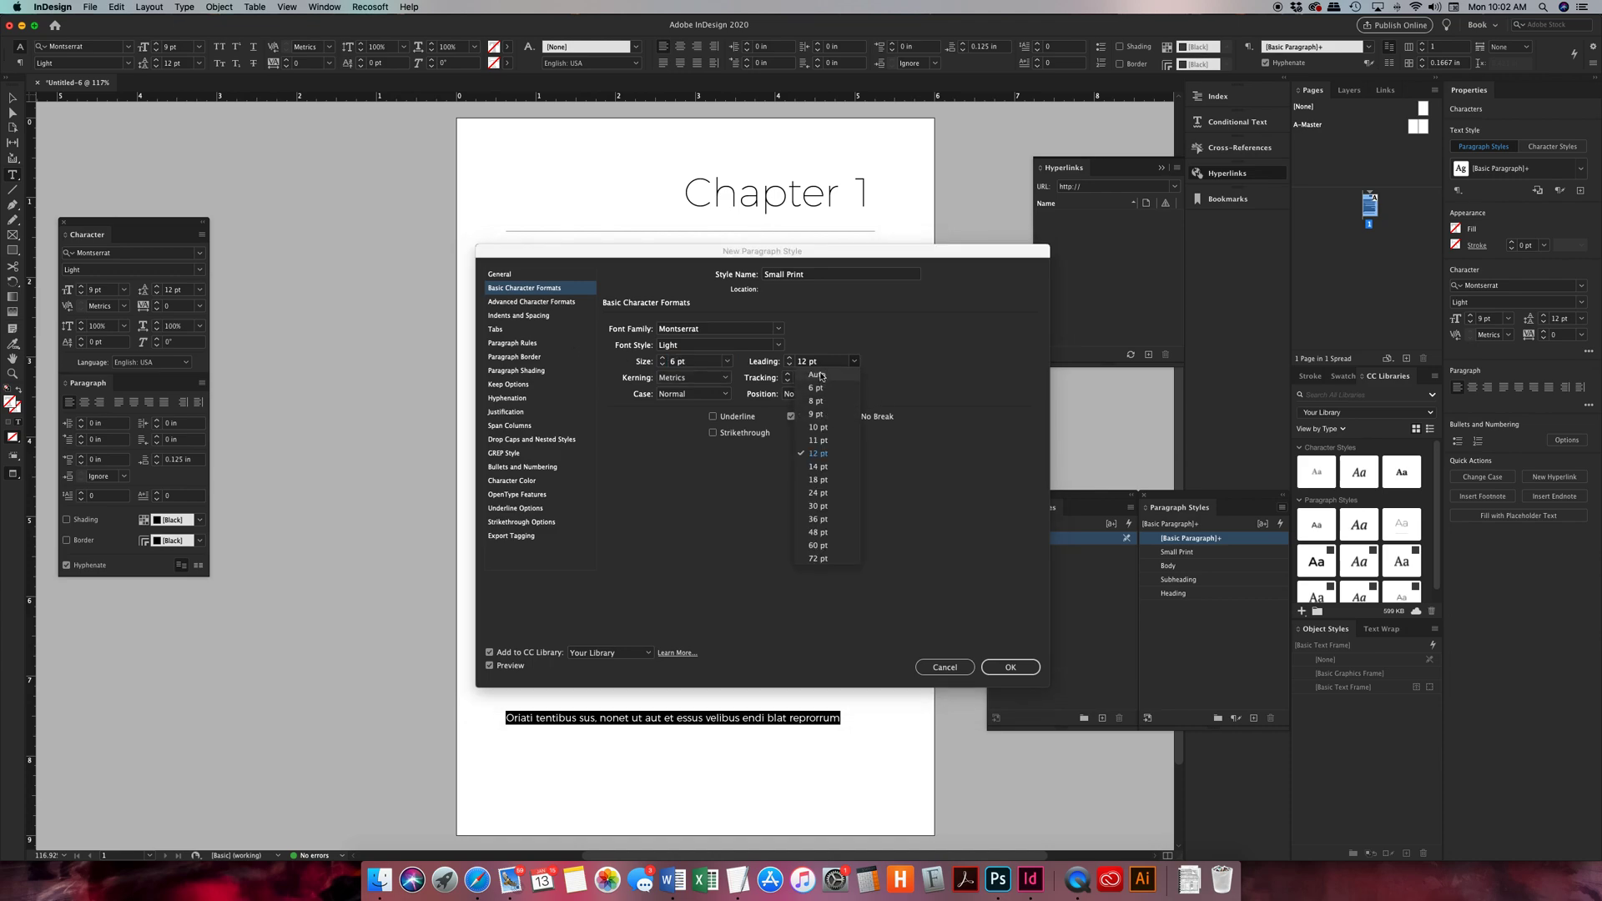
left_click(817, 375)
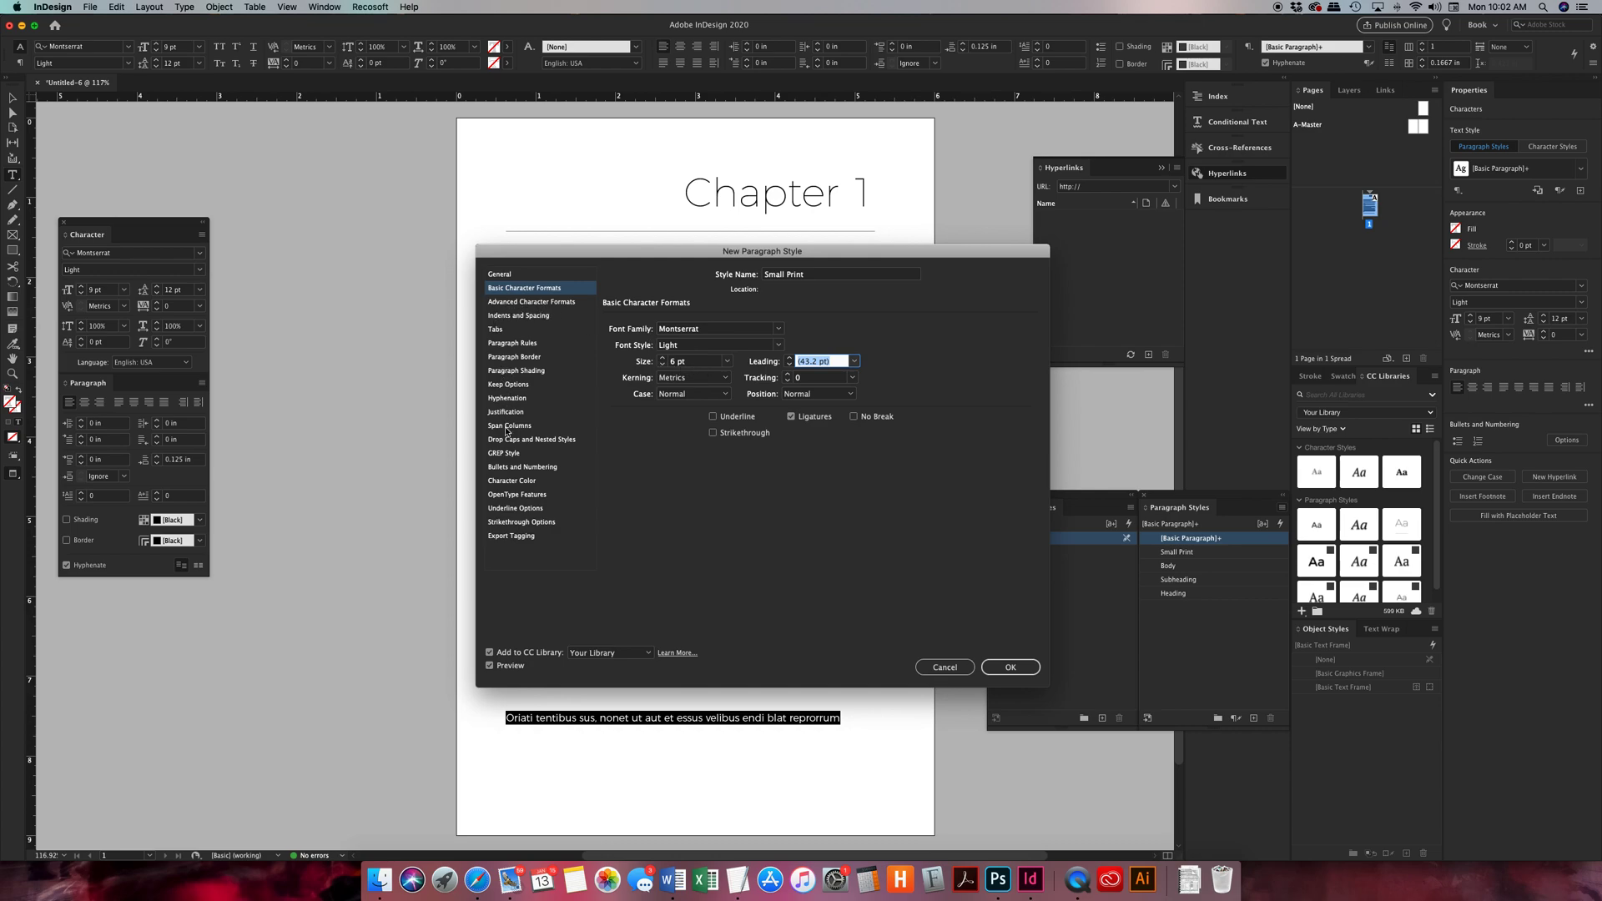
- Turn off hyphenation in the Small Print style and save the style
left_click(506, 398)
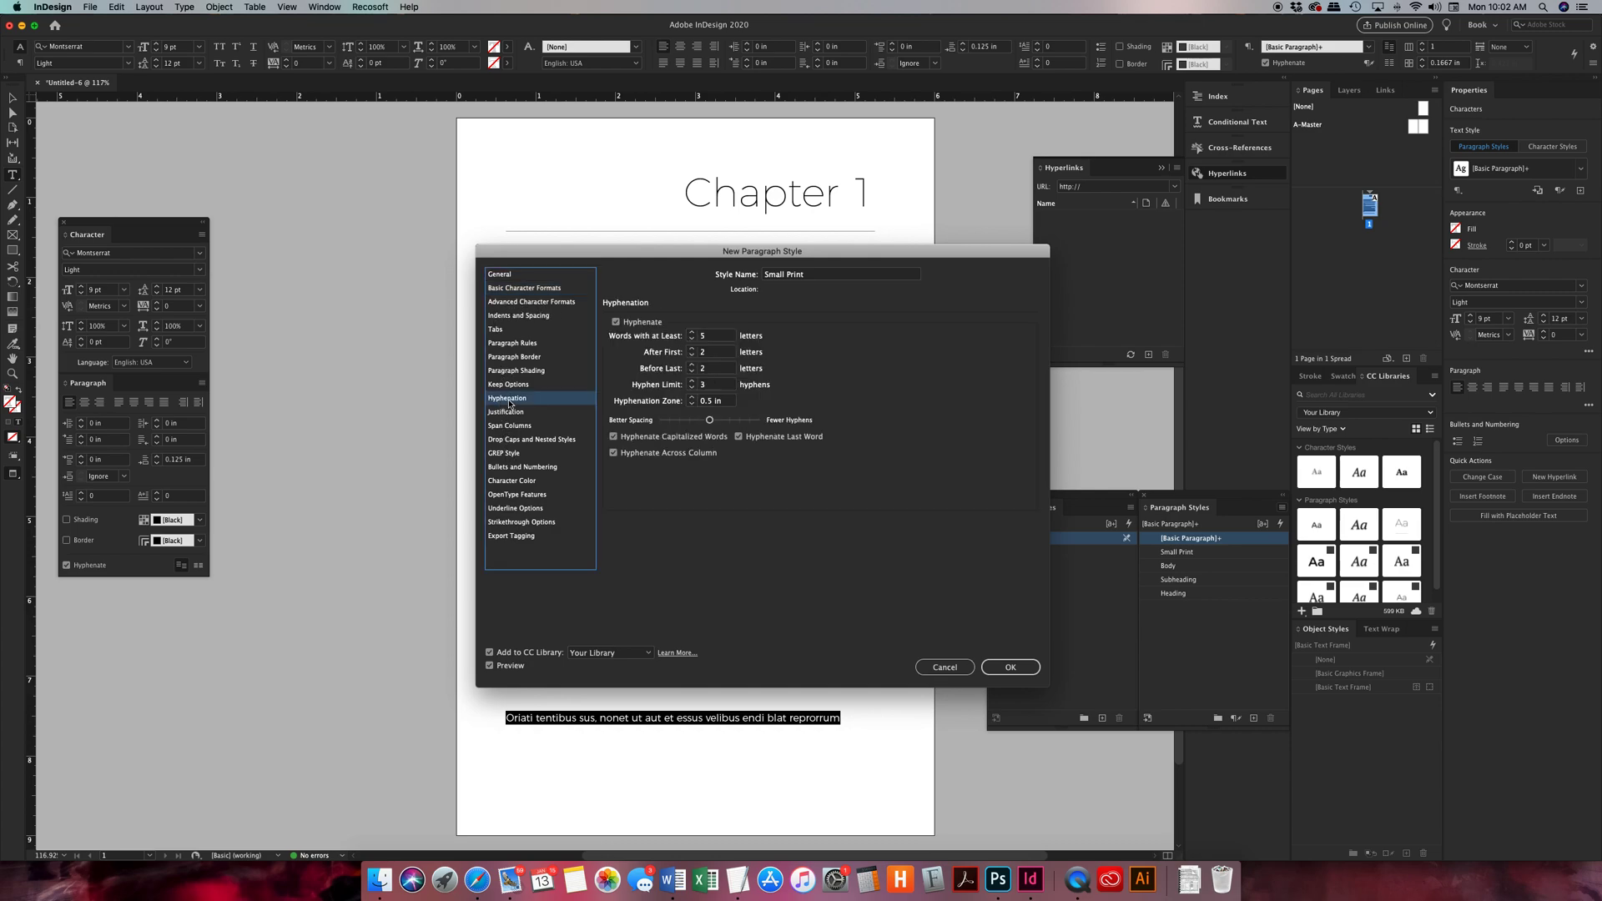
left_click(616, 322)
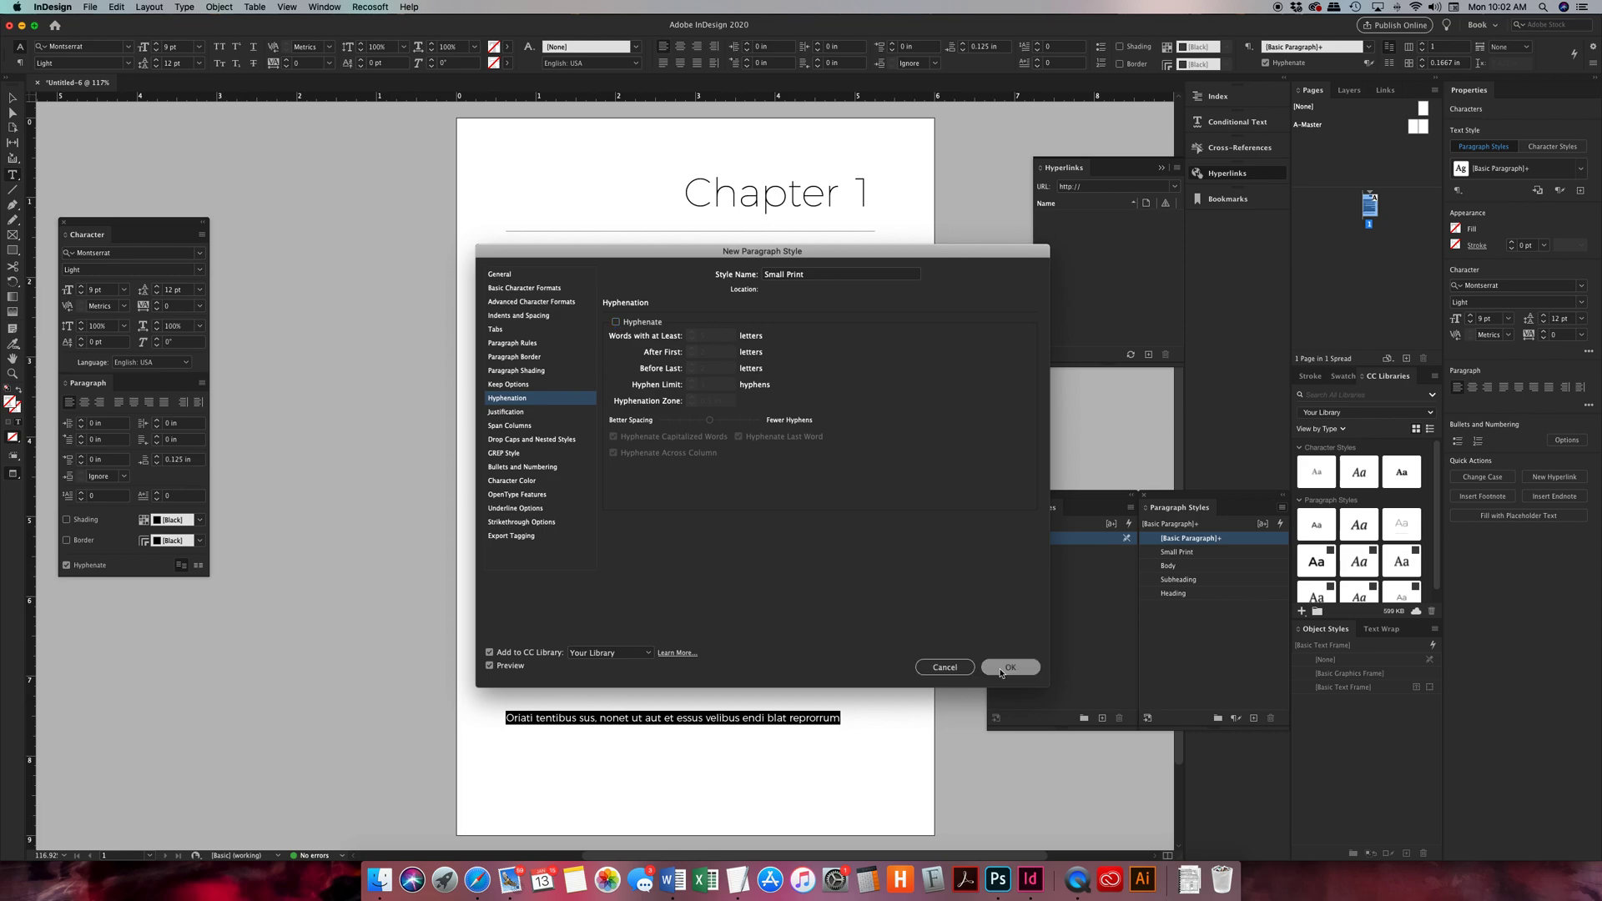
left_click(1010, 667)
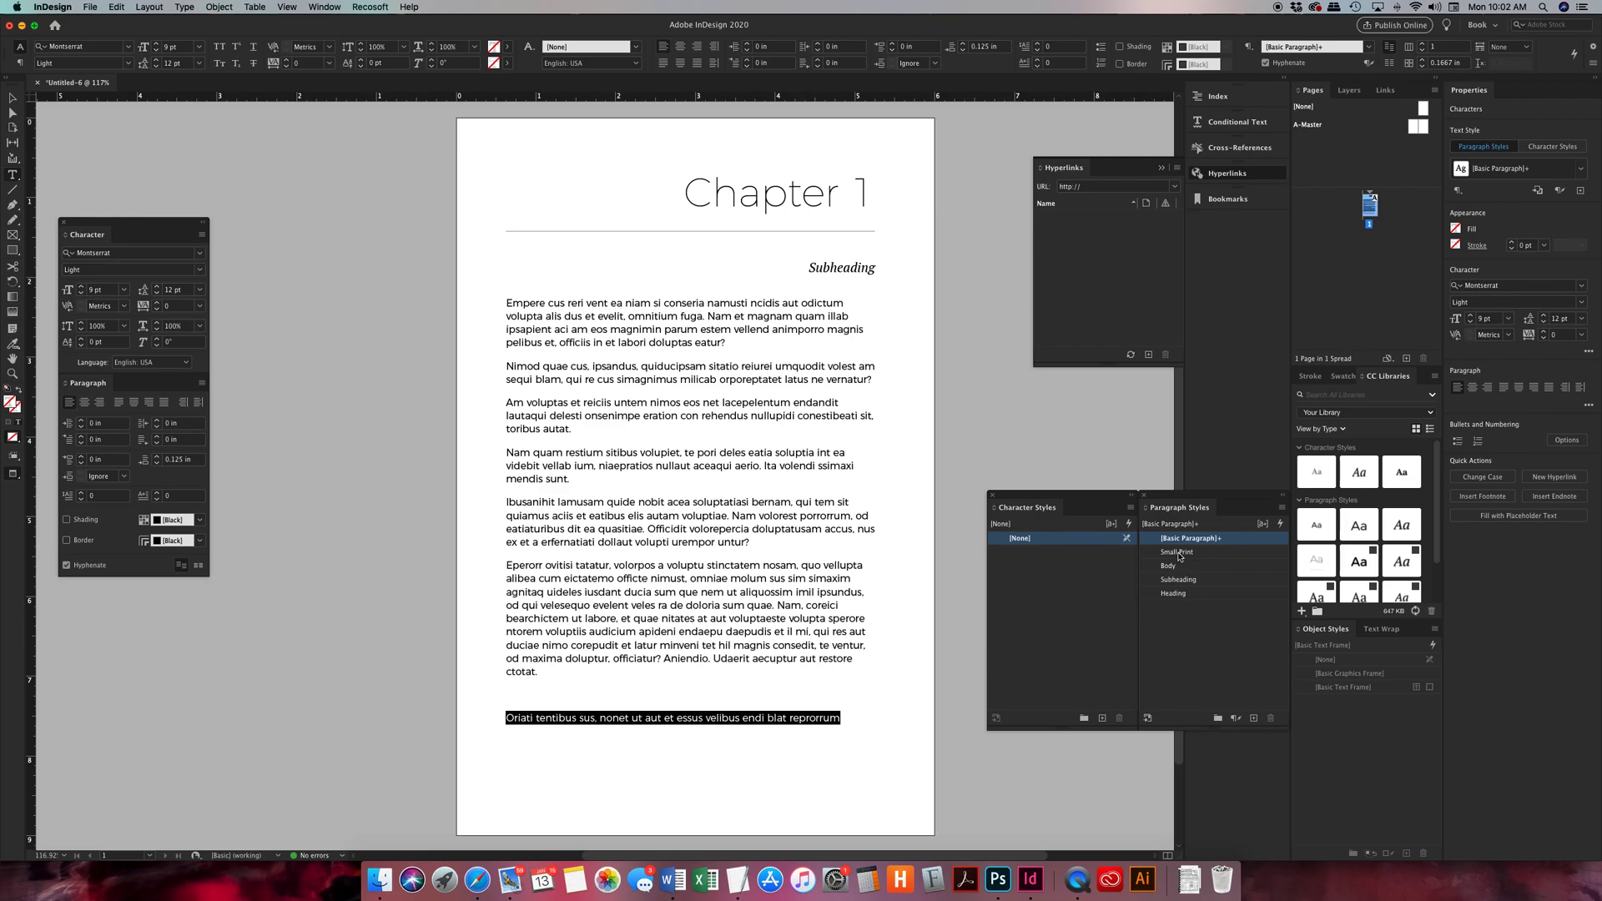
- Apply the Small Print paragraph style to the final line of text
left_click(1178, 552)
left_click(627, 711)
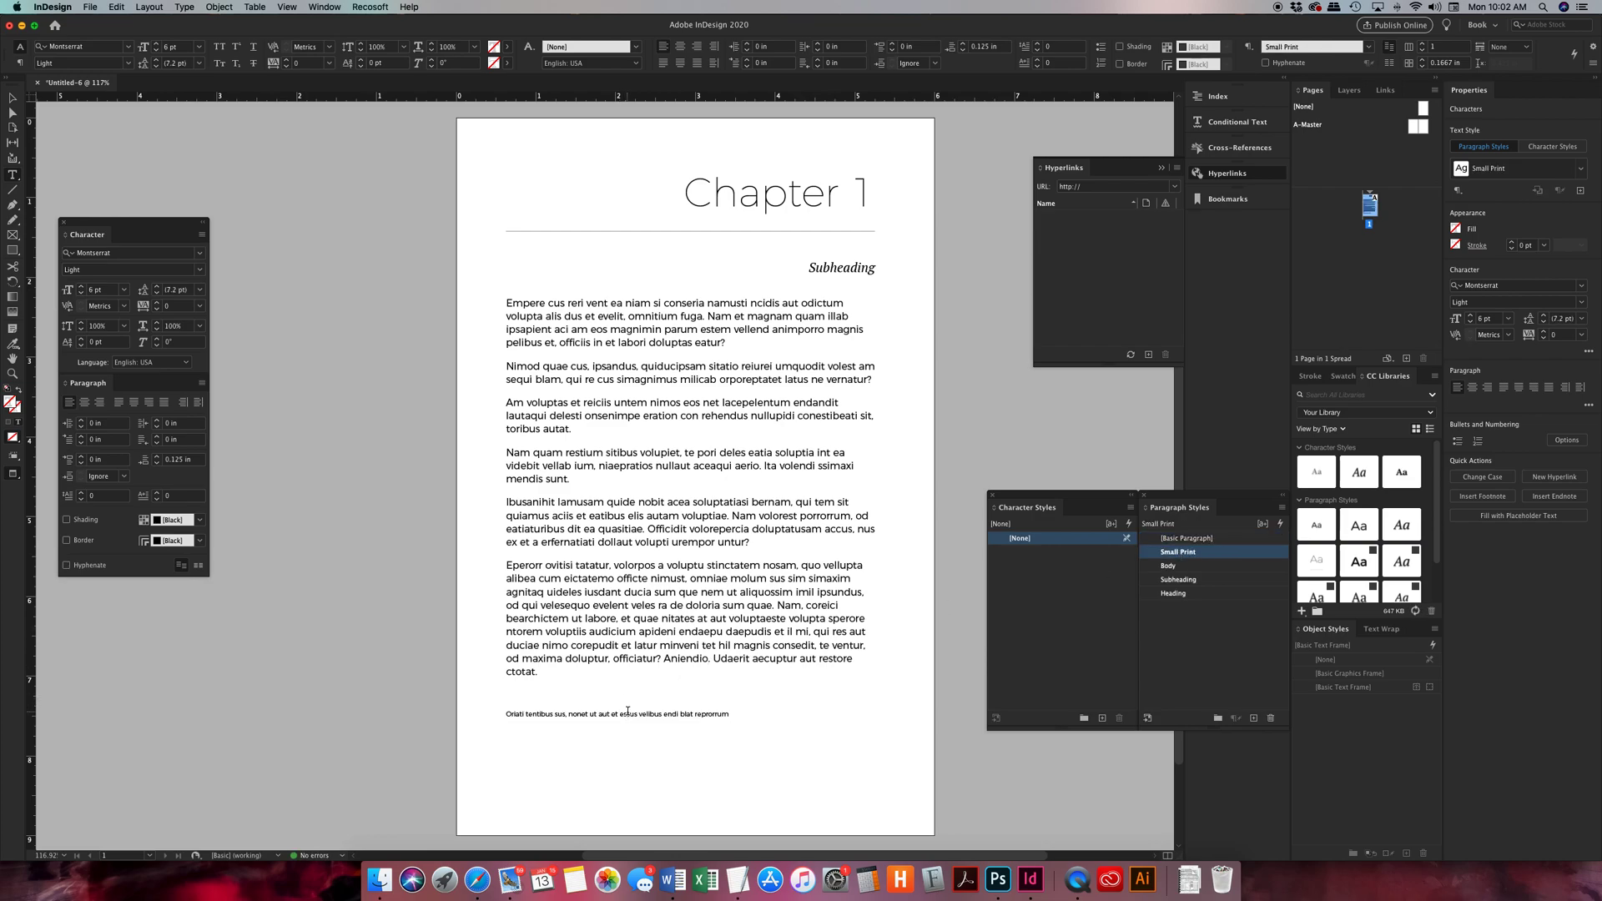
triple_click(736, 716)
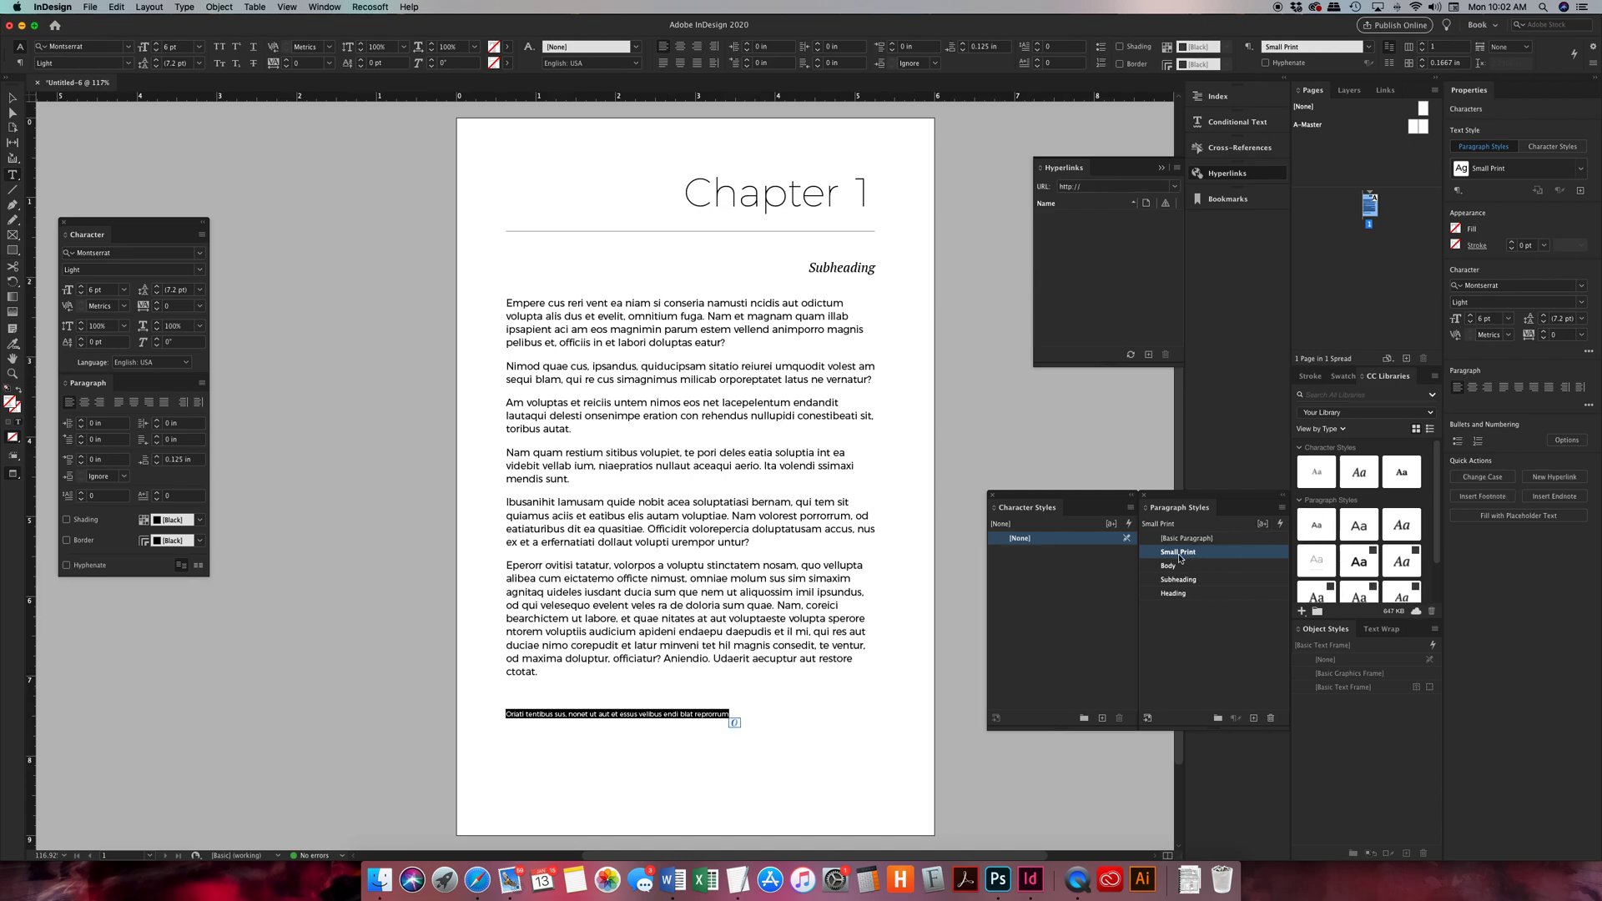
left_click(762, 515)
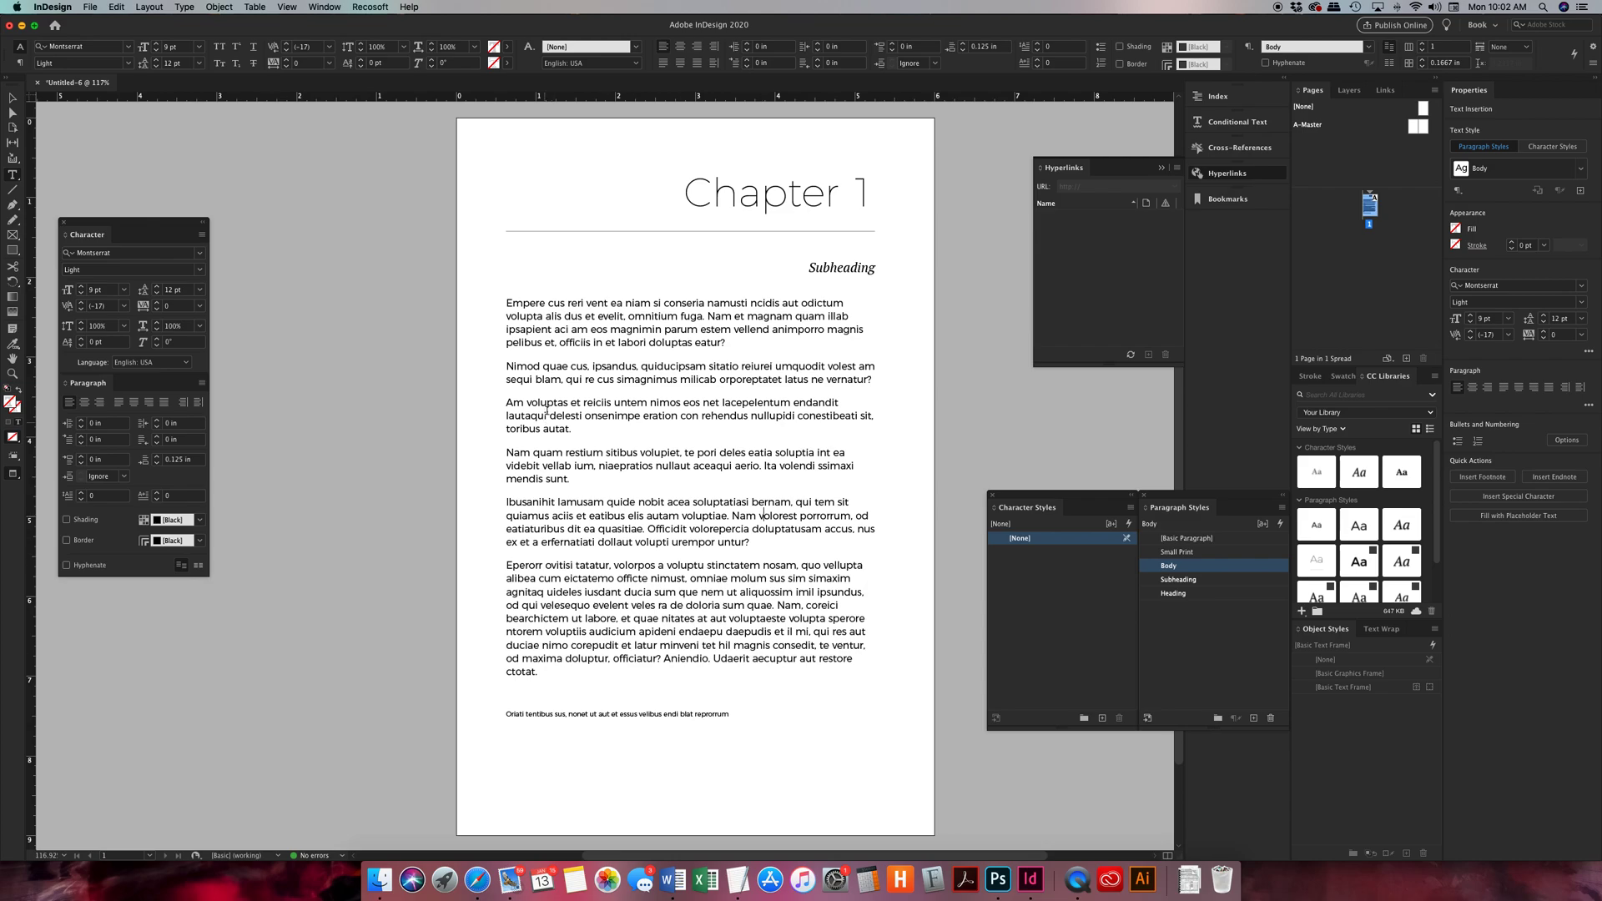
- Set the words "lamusam quide" in the fifth body paragraph to the Bold font style
left_click_drag(558, 501, 634, 502)
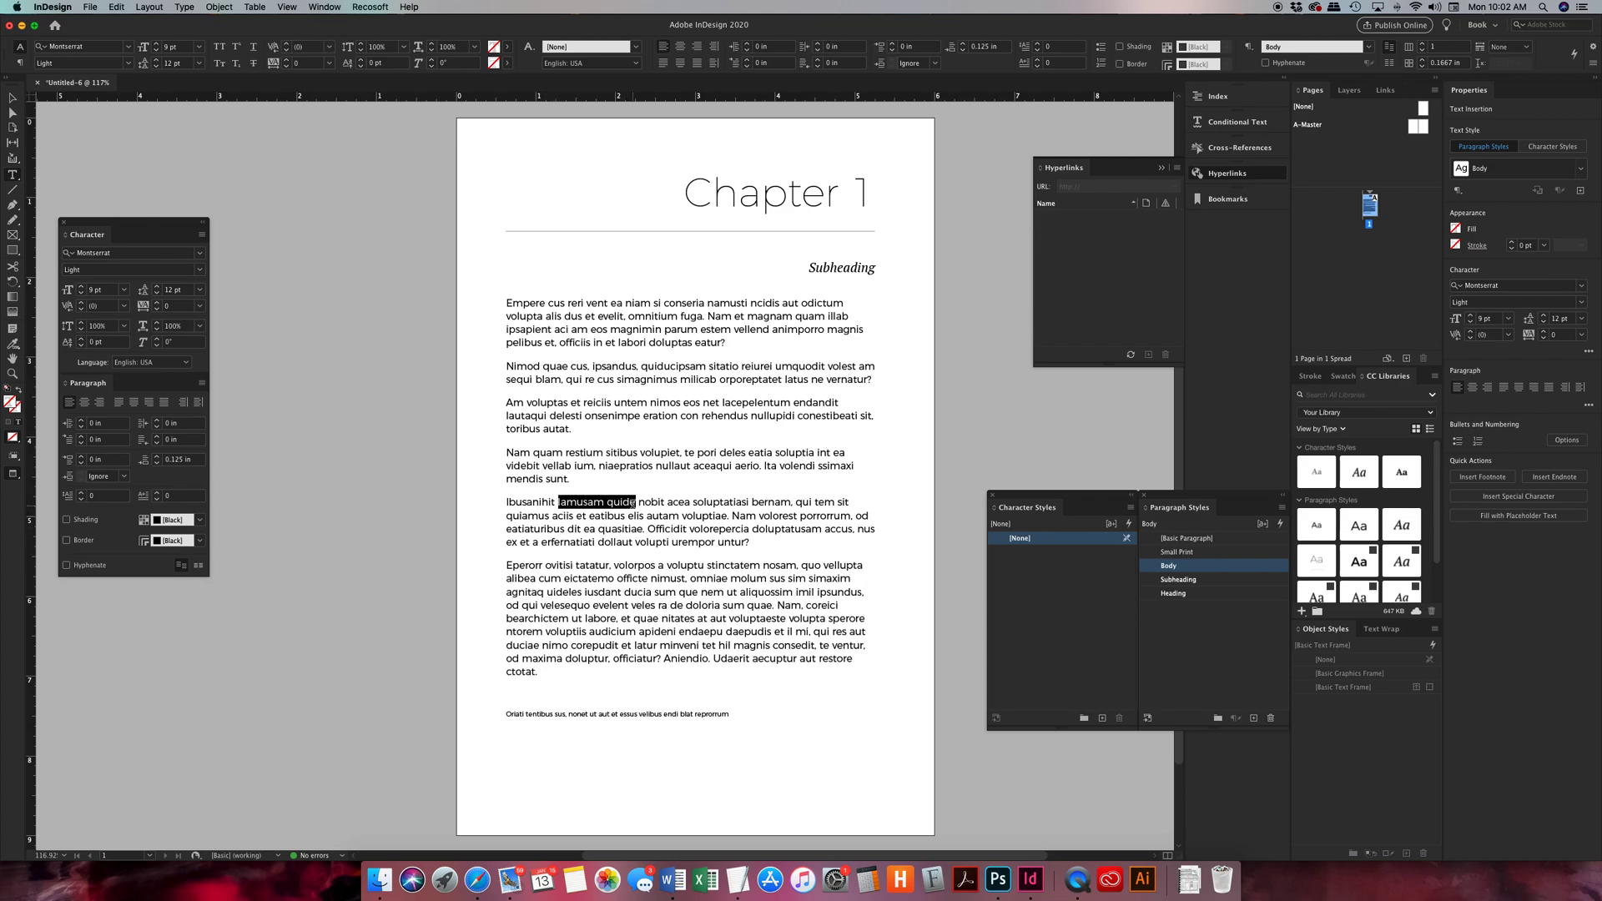
left_click(127, 63)
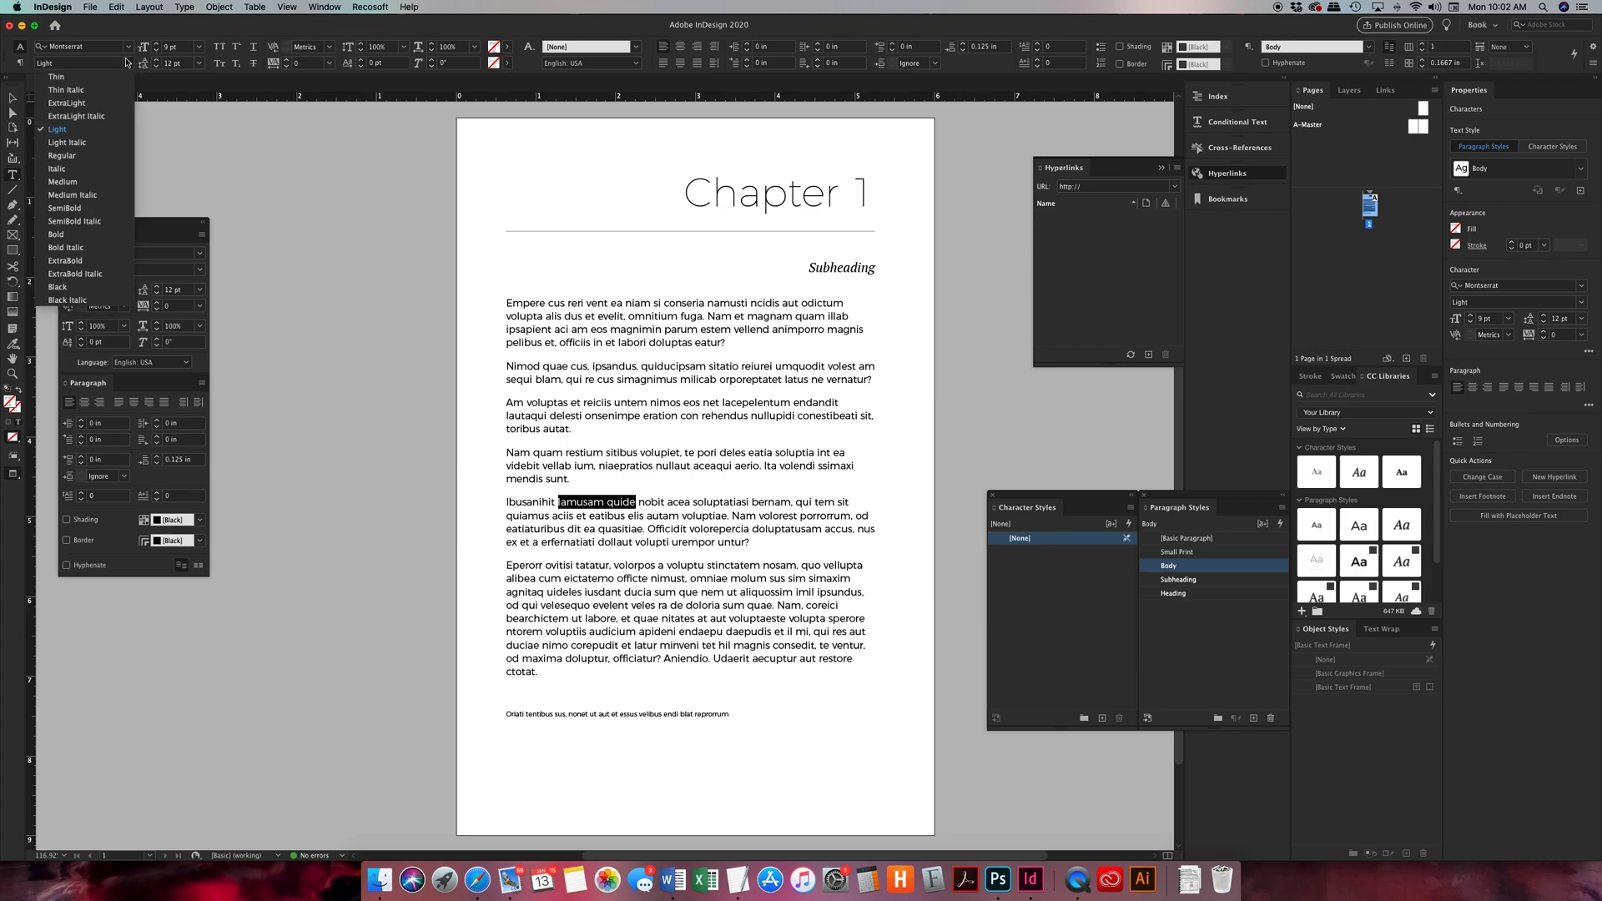
left_click(70, 236)
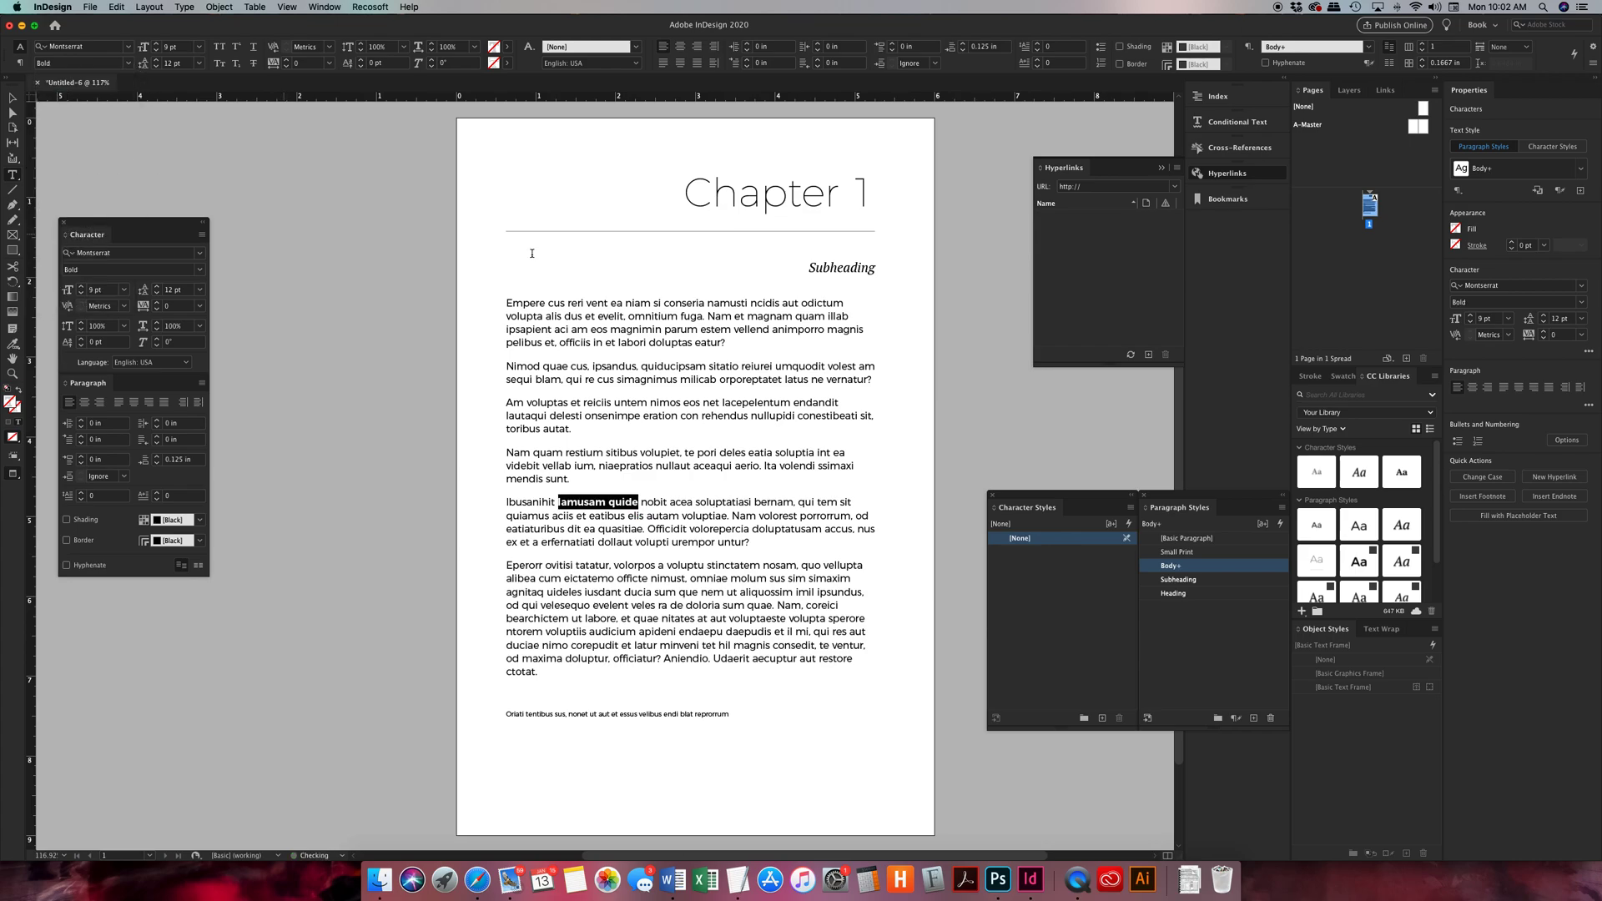
- Create a character style named Bold from the bolded words, leaving its font family empty
left_click(1130, 508)
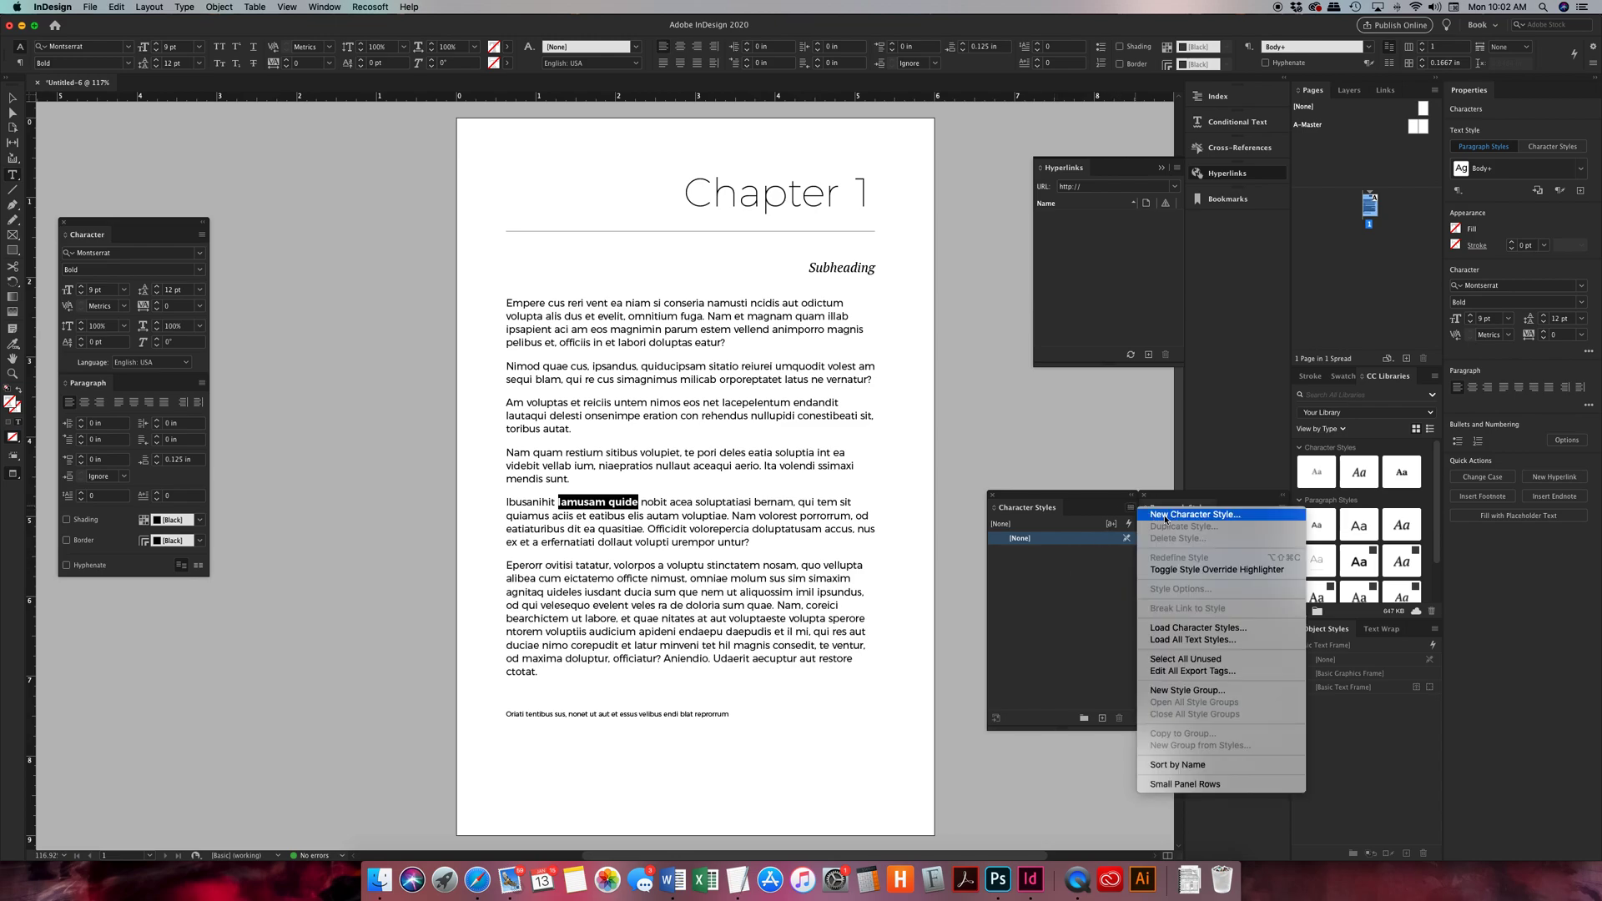
left_click(1194, 515)
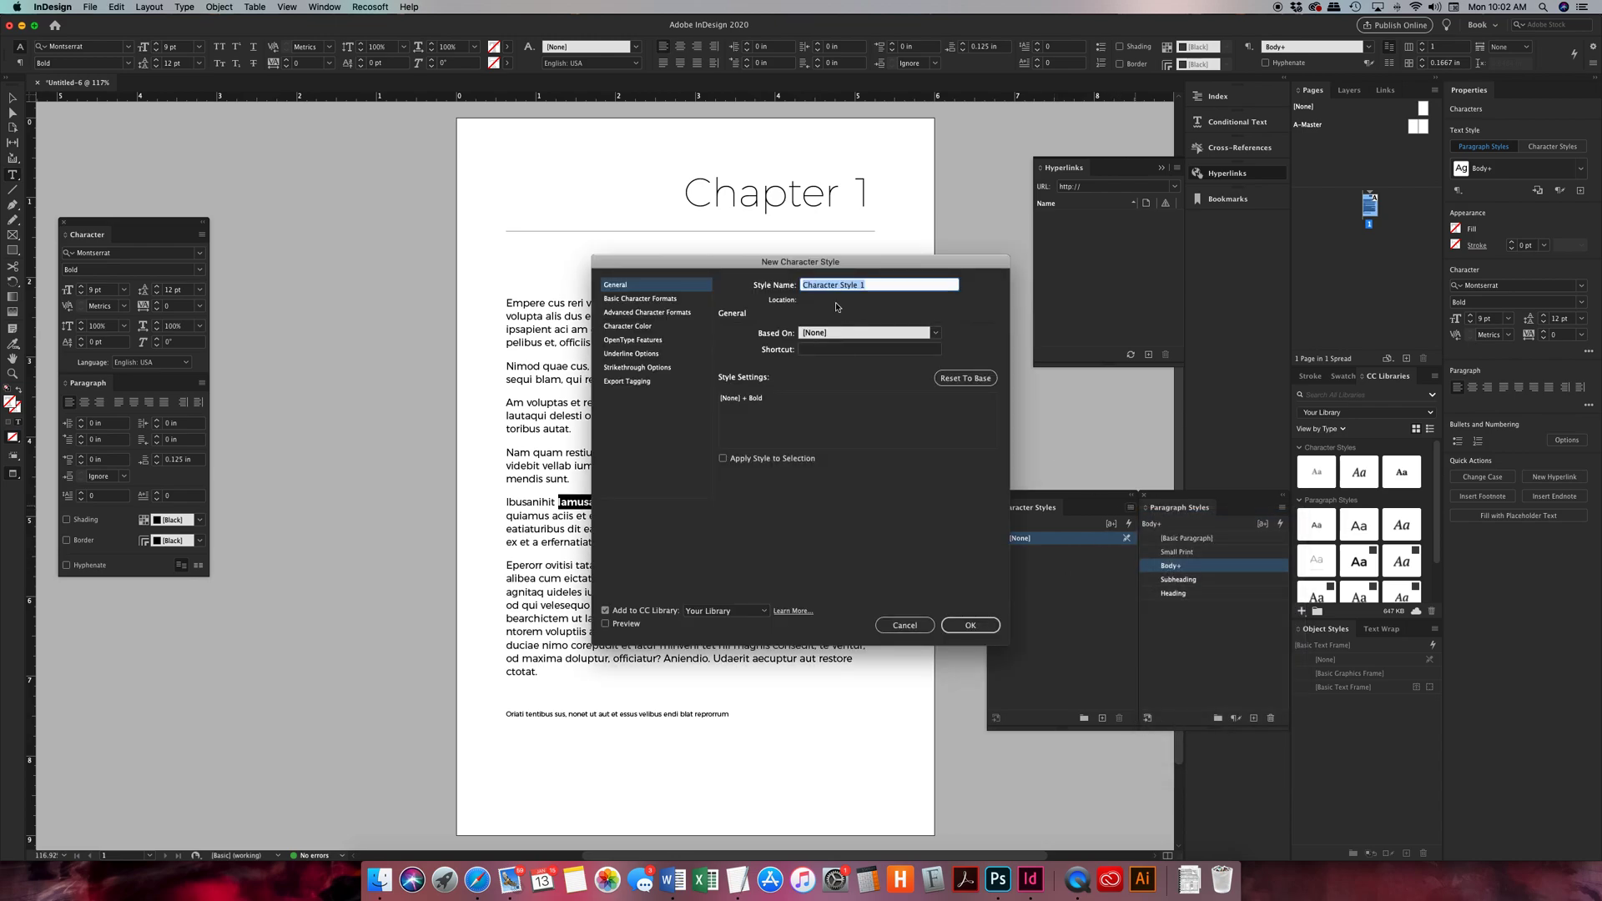
type("Bold")
left_click(645, 300)
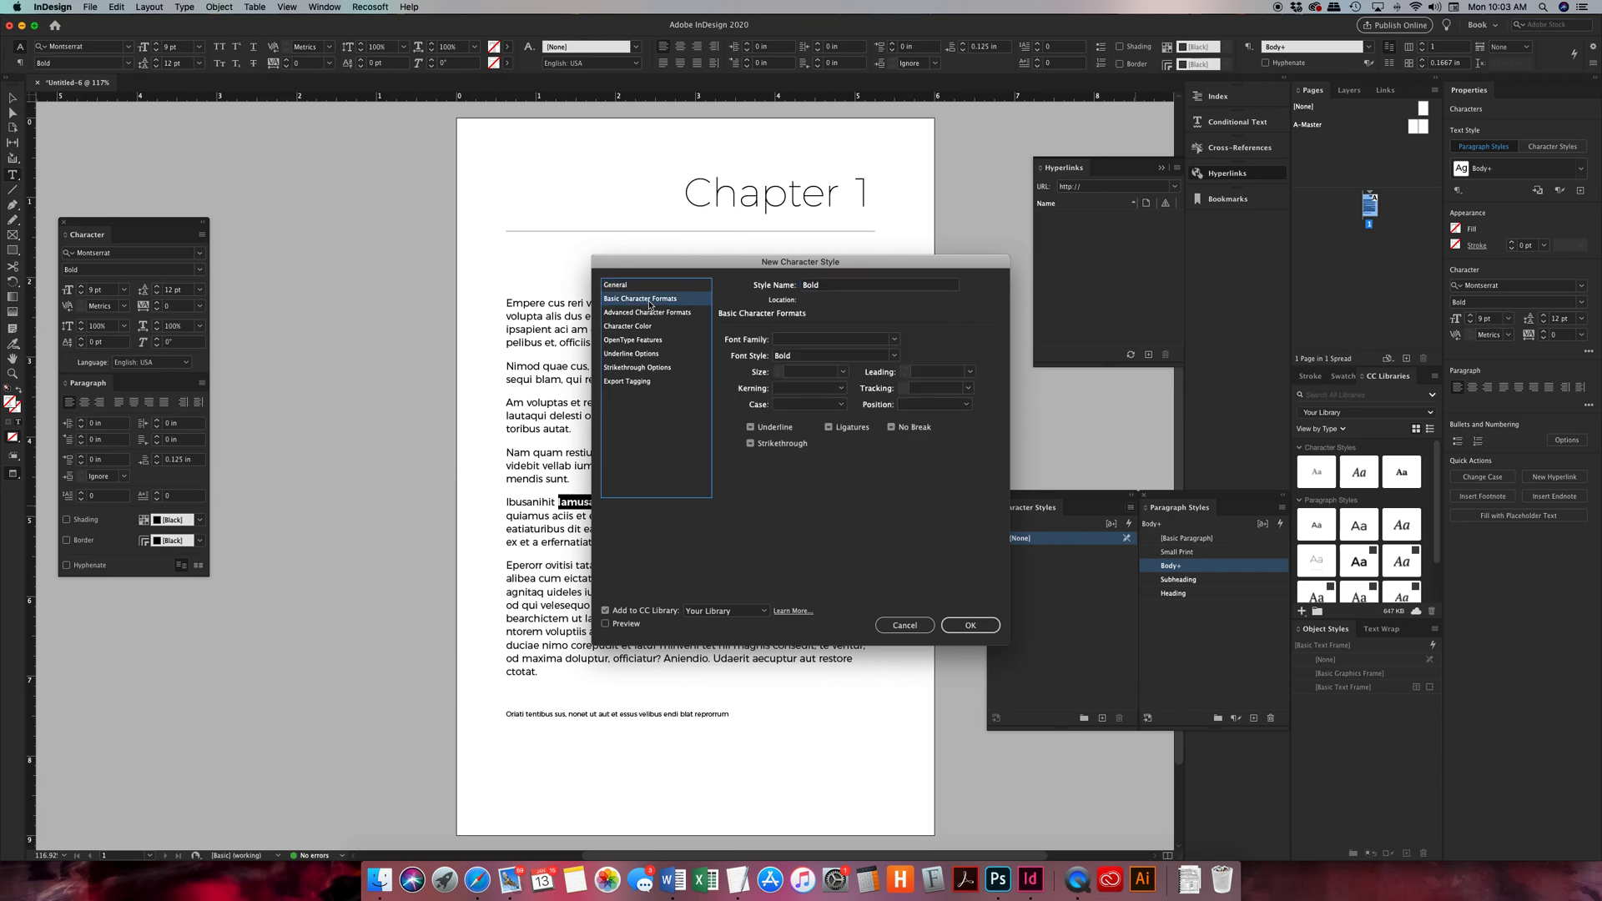
left_click(897, 339)
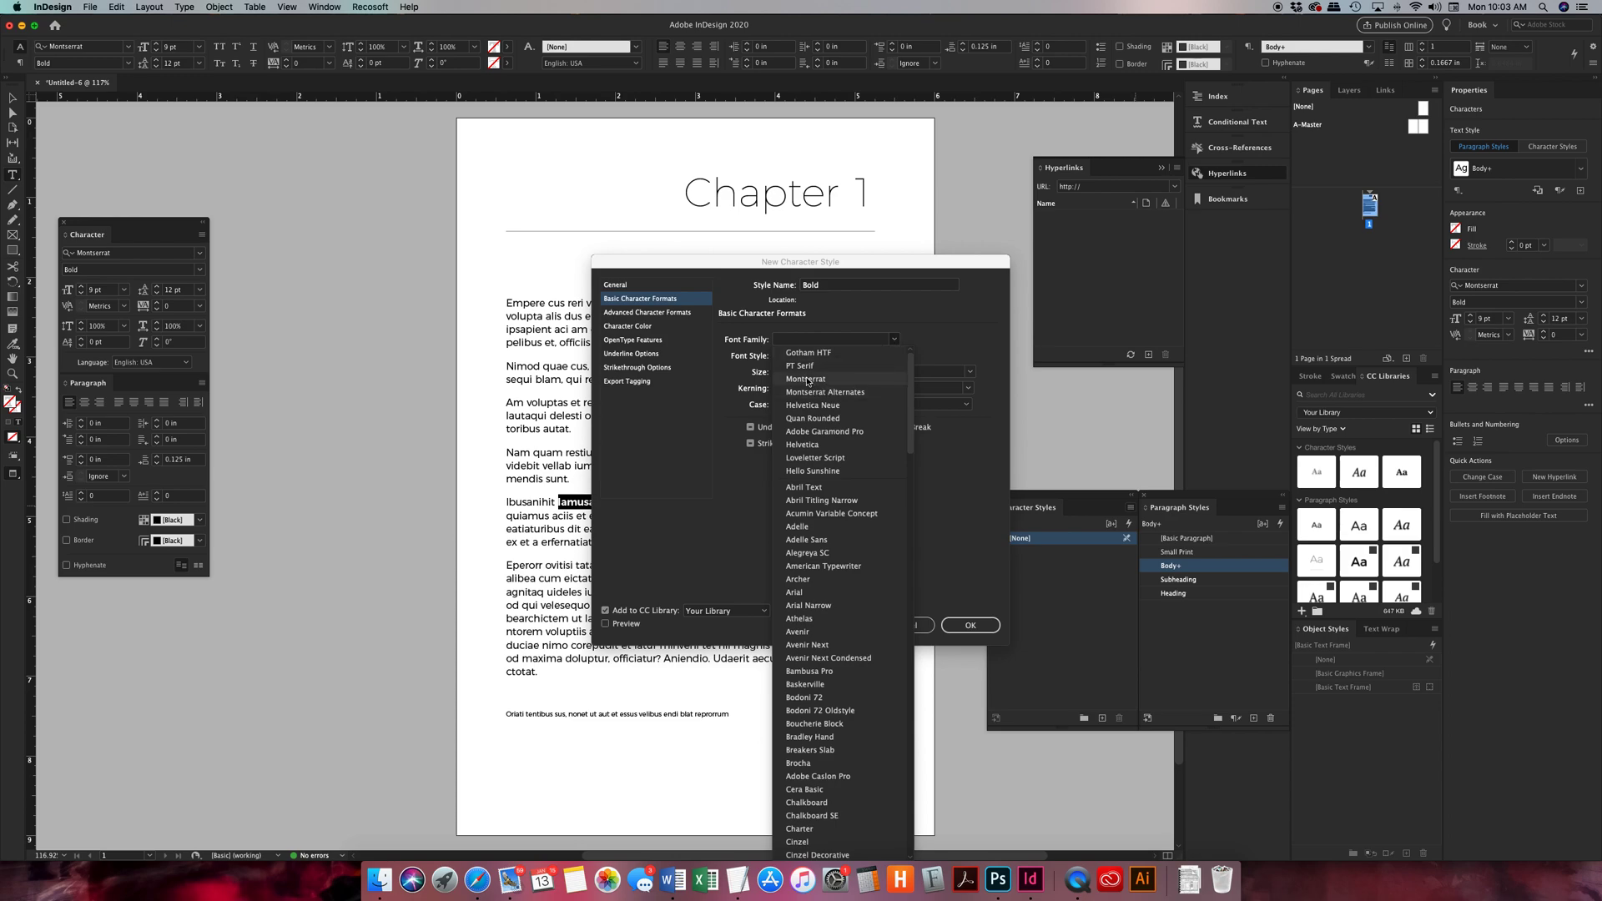
left_click(835, 315)
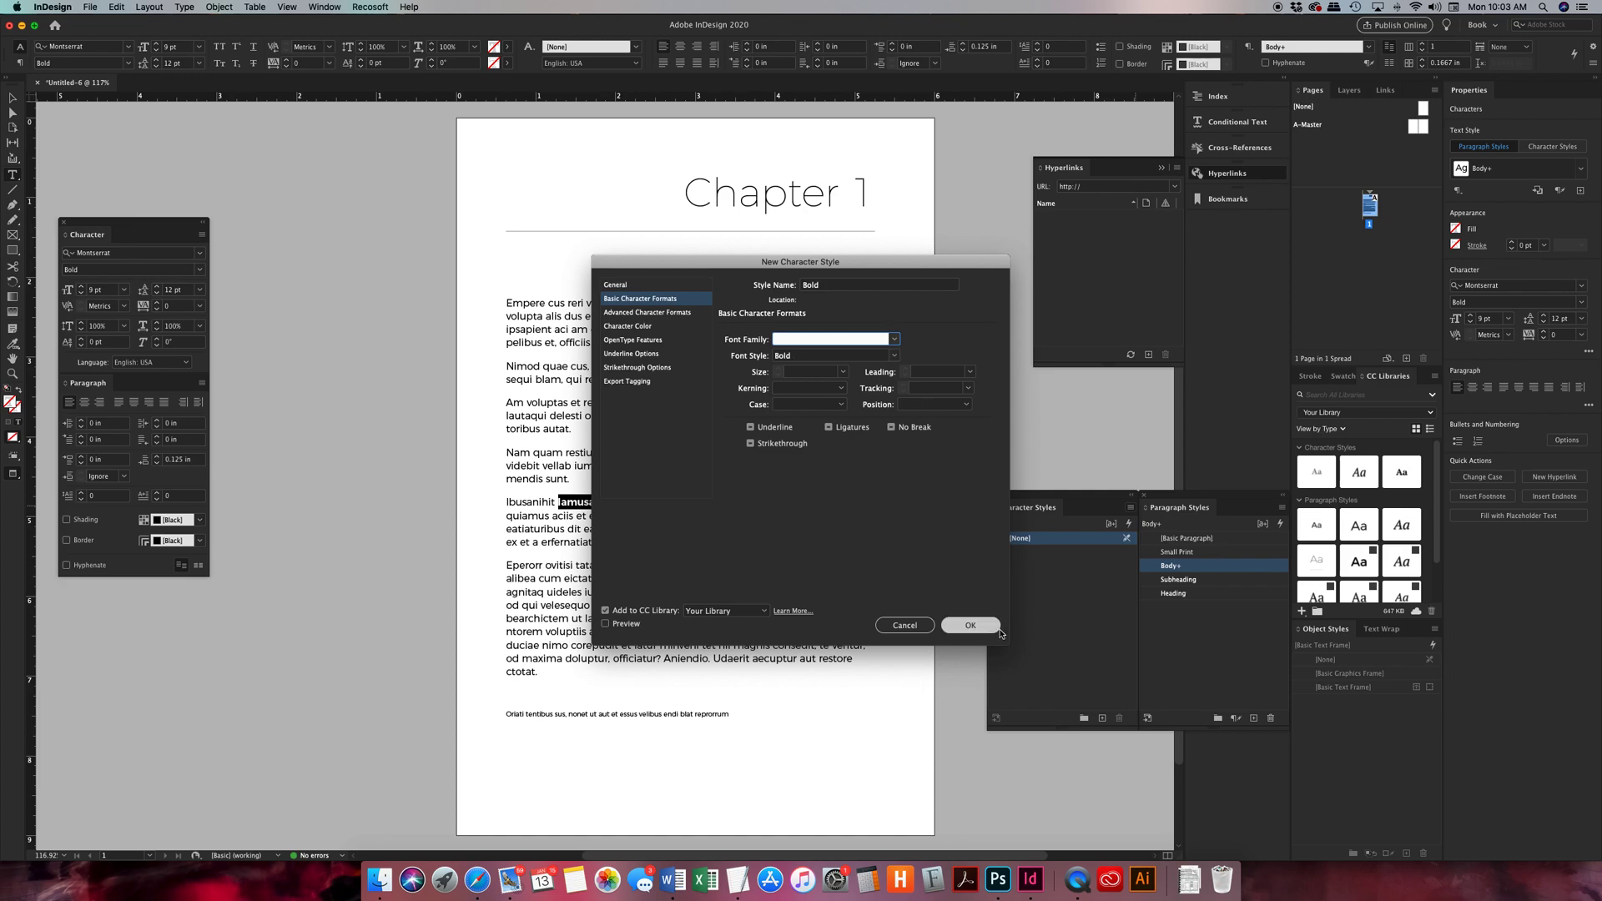
left_click(969, 625)
- Apply the Bold character style to "mniae molu" in the second line of the sixth body paragraph
left_click_drag(696, 578, 758, 576)
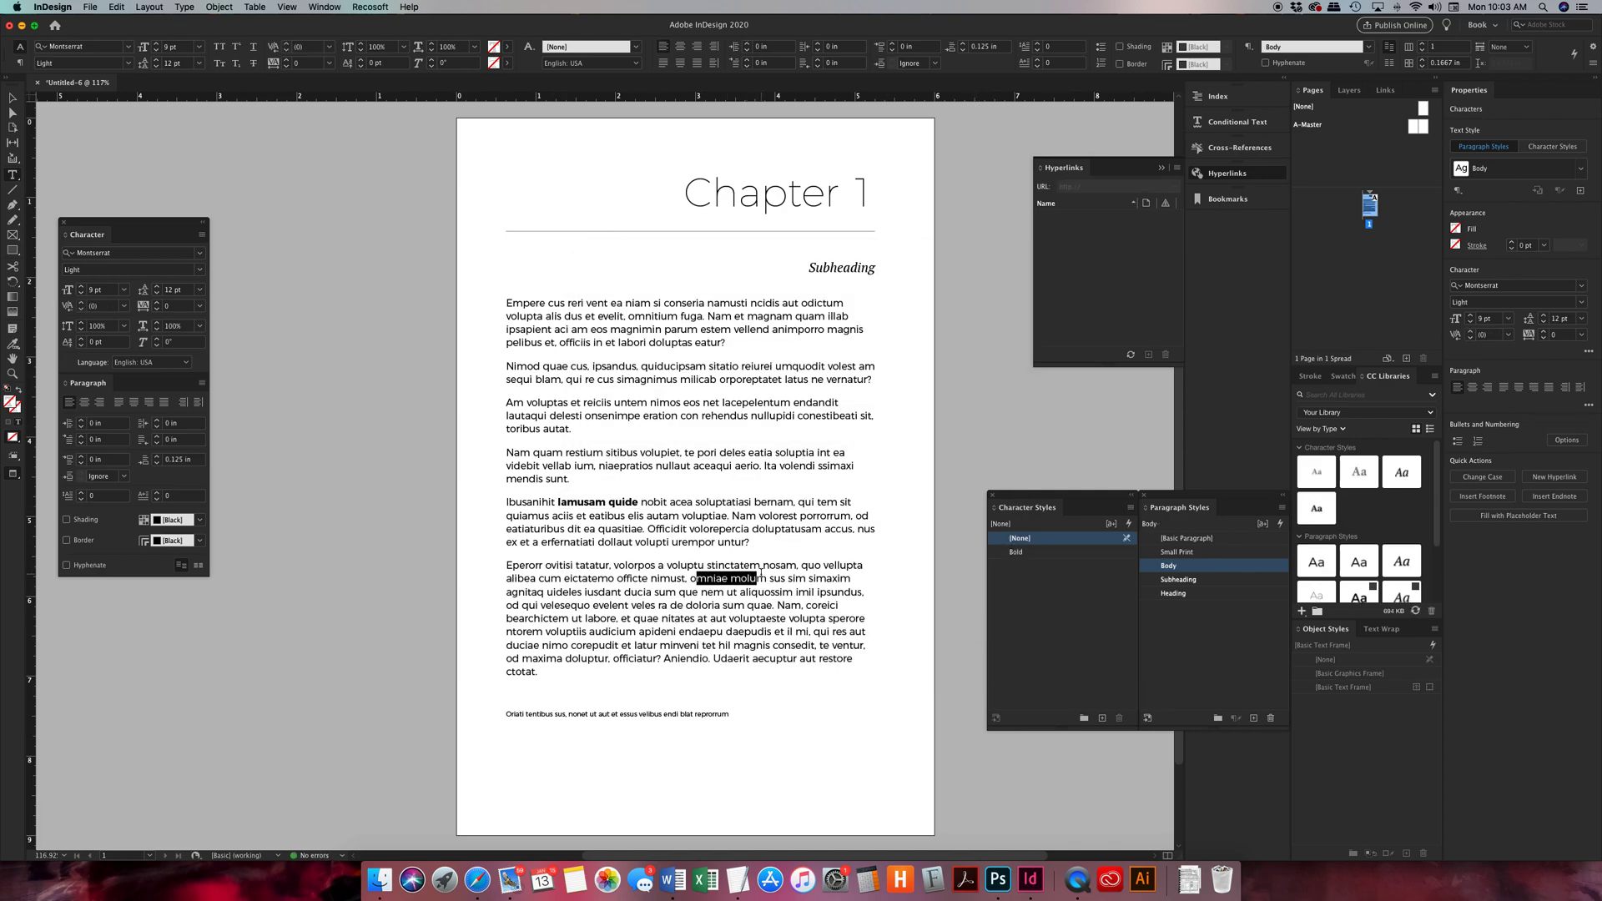
left_click(1072, 552)
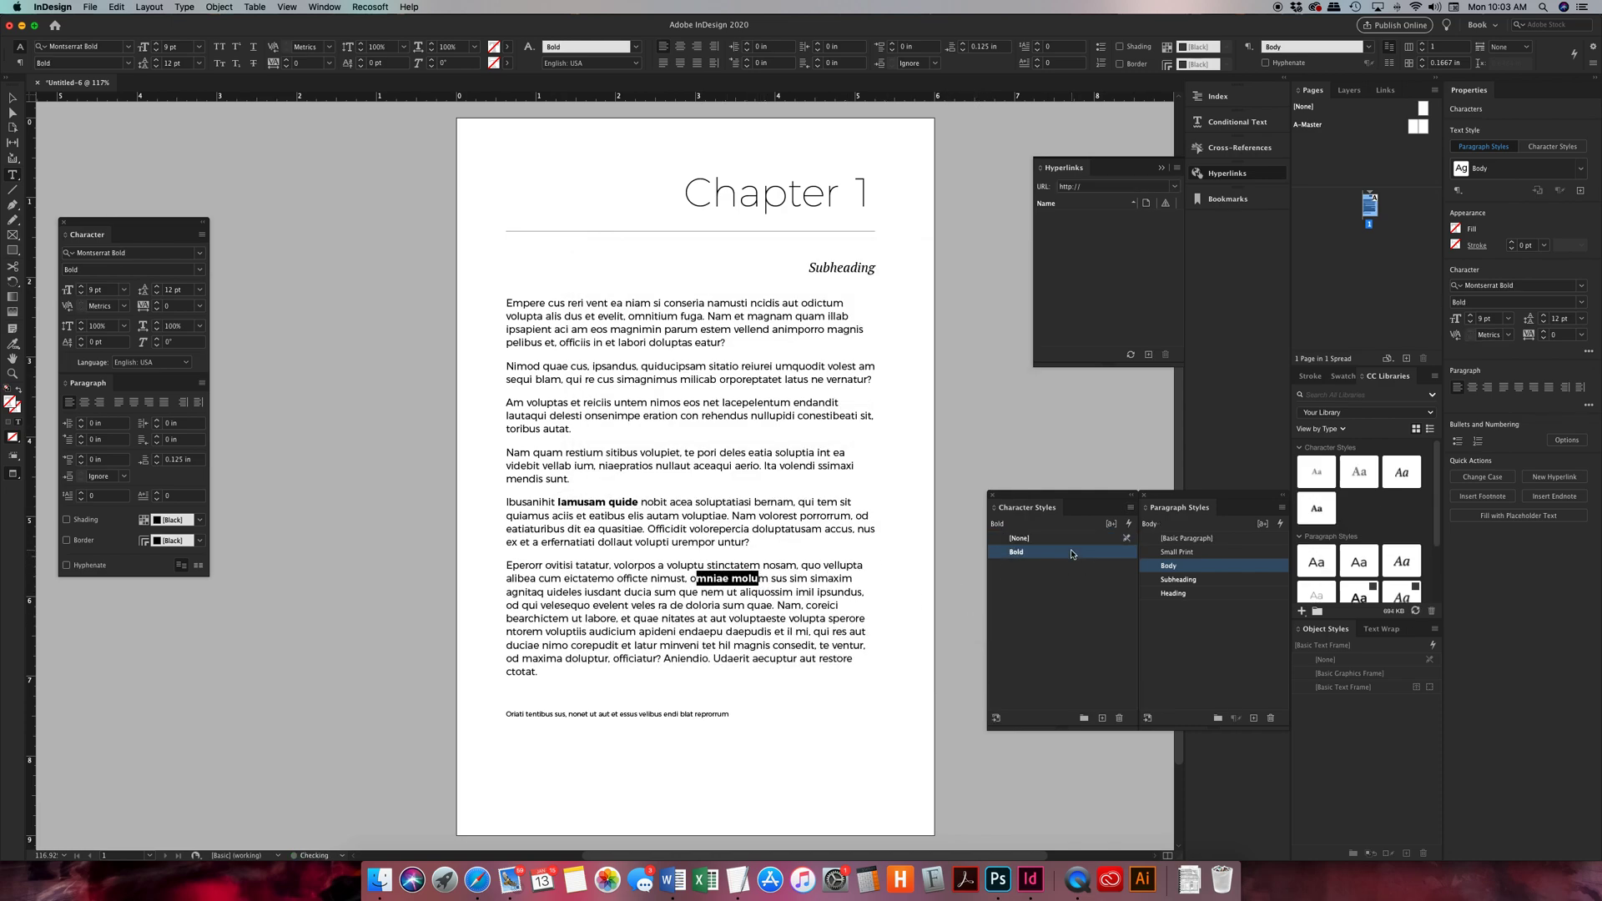
left_click(800, 577)
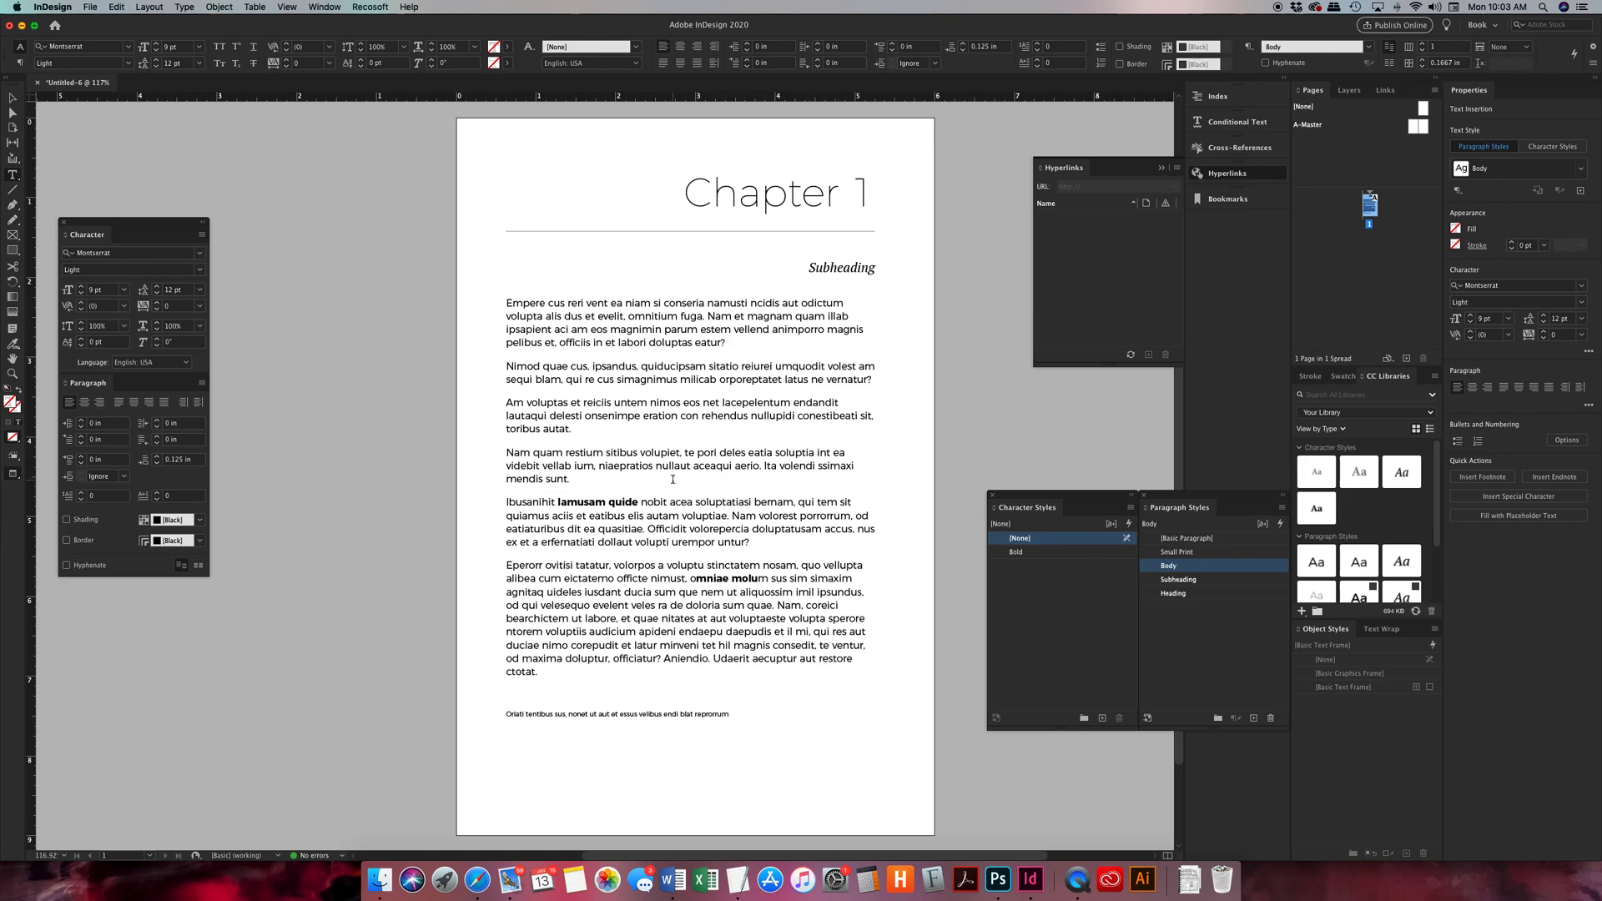
scroll(802, 466, "down", 3)
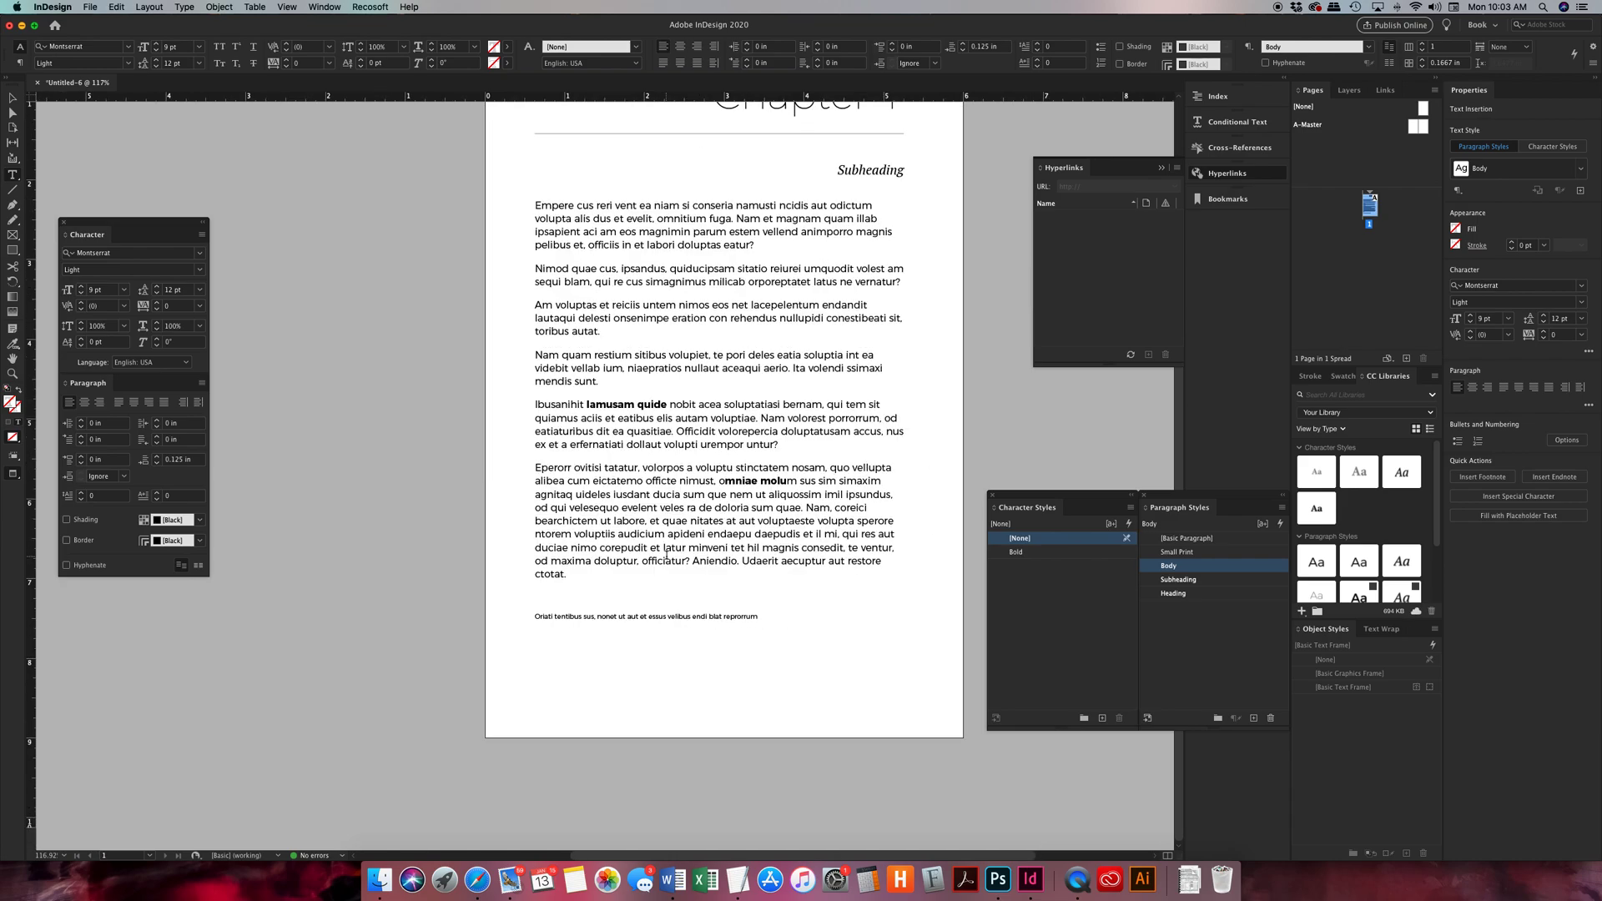
scroll(802, 466, "up", 5)
scroll(666, 555, "right", 1)
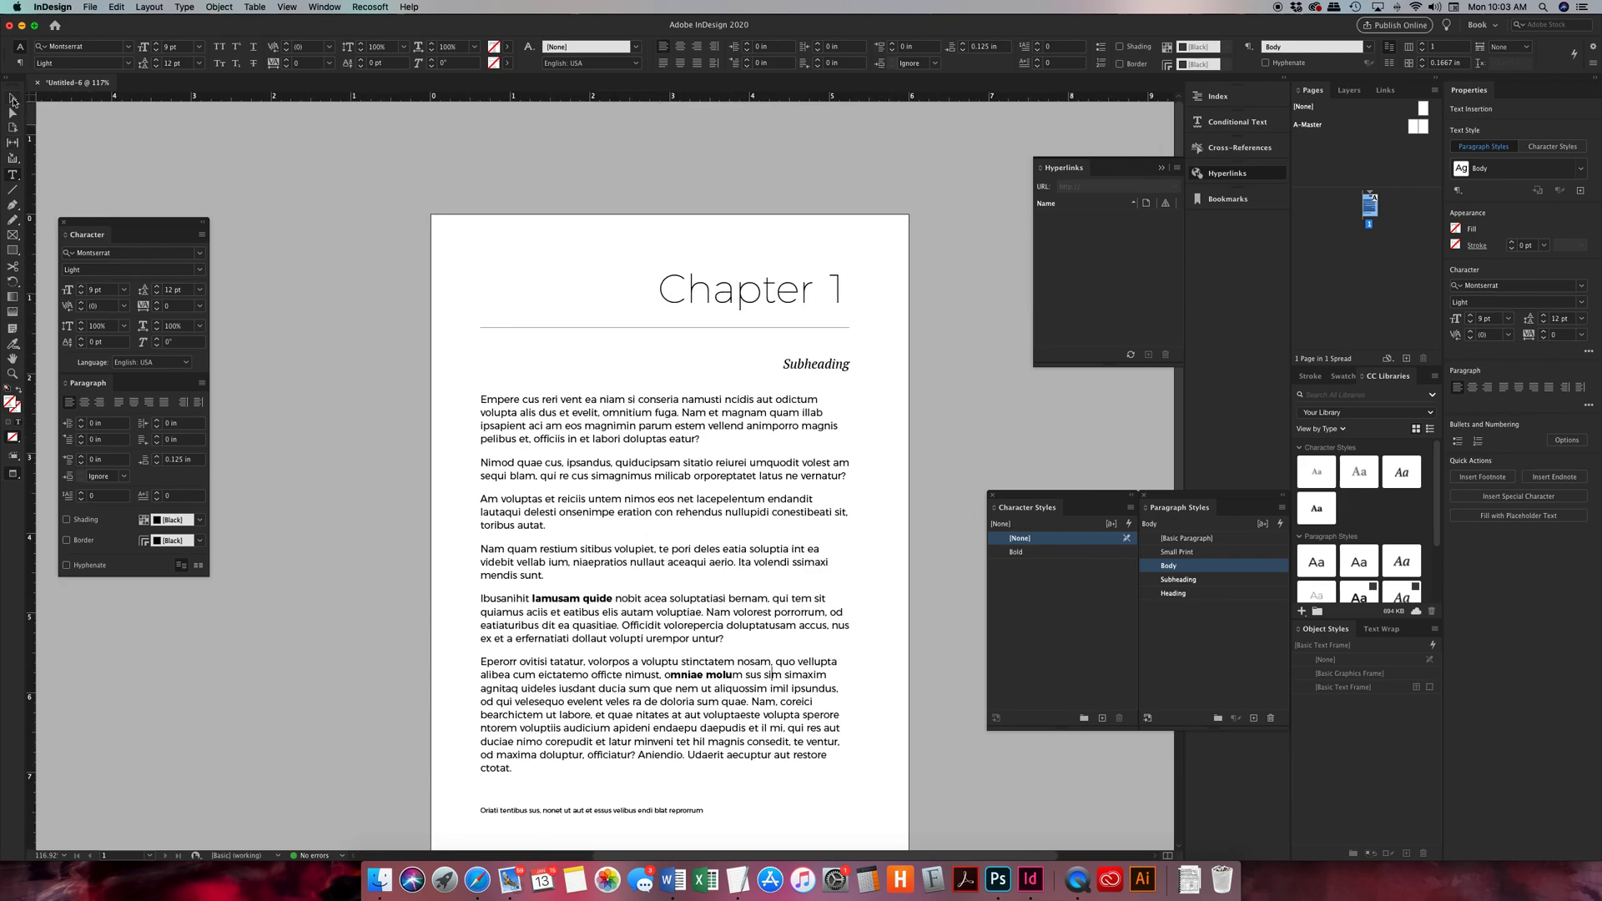